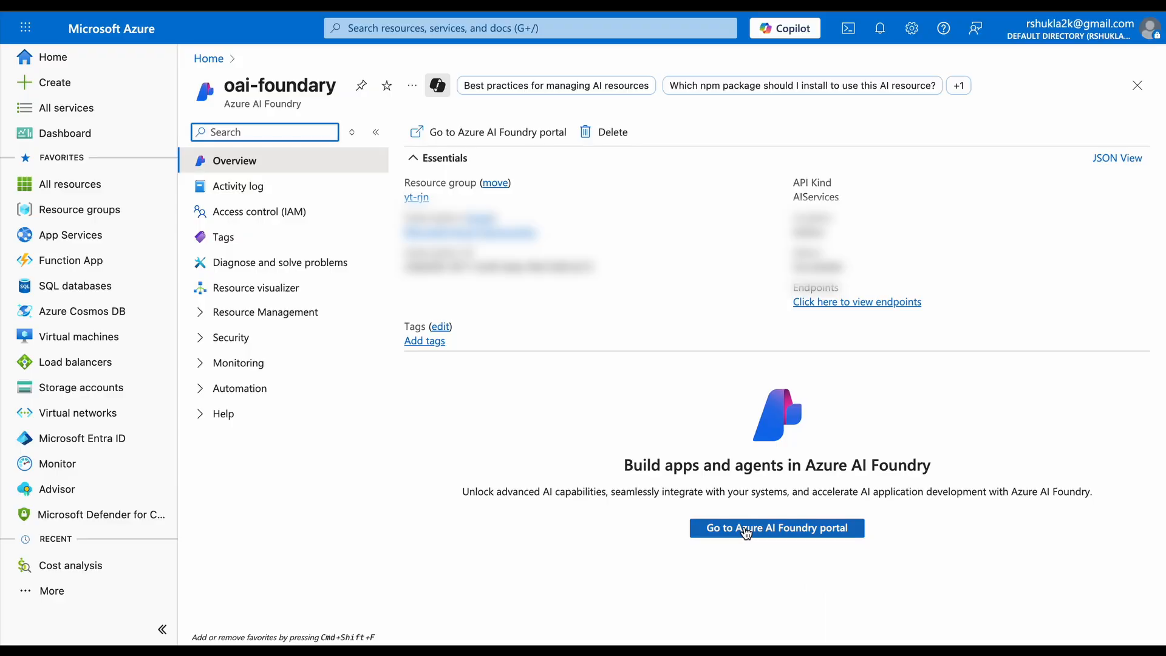
Step: Launch the Azure AI Foundry portal from the oai-foundary resource and open the gpt-5-mini model deployment
left_click(746, 528)
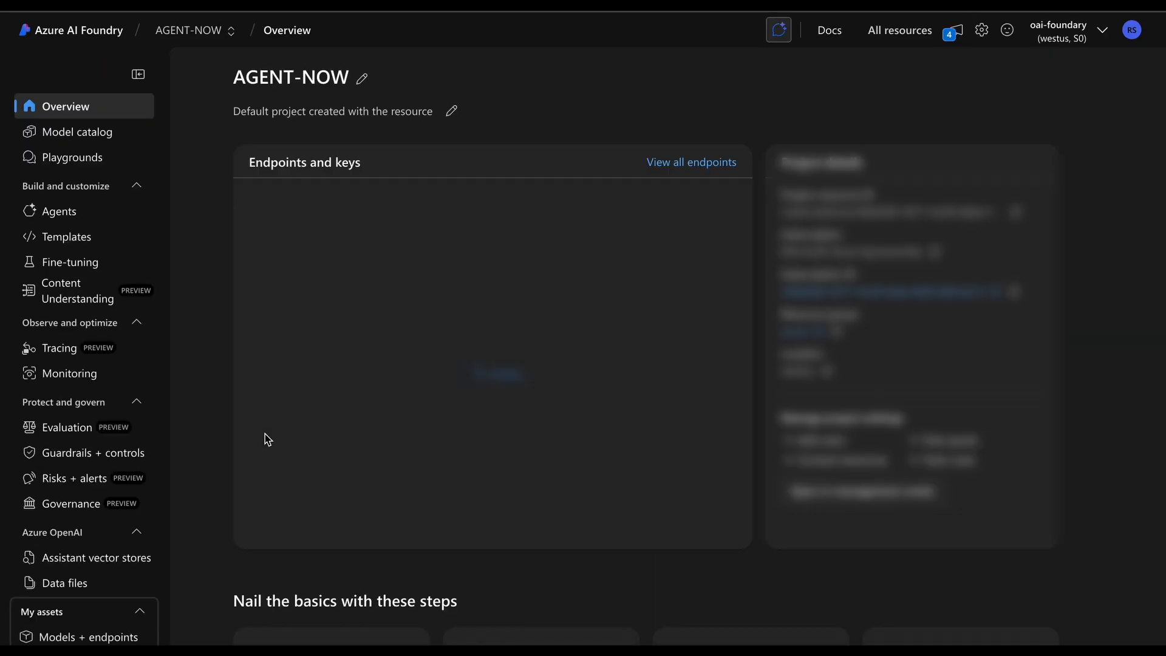
scroll(85, 586, "down", 1)
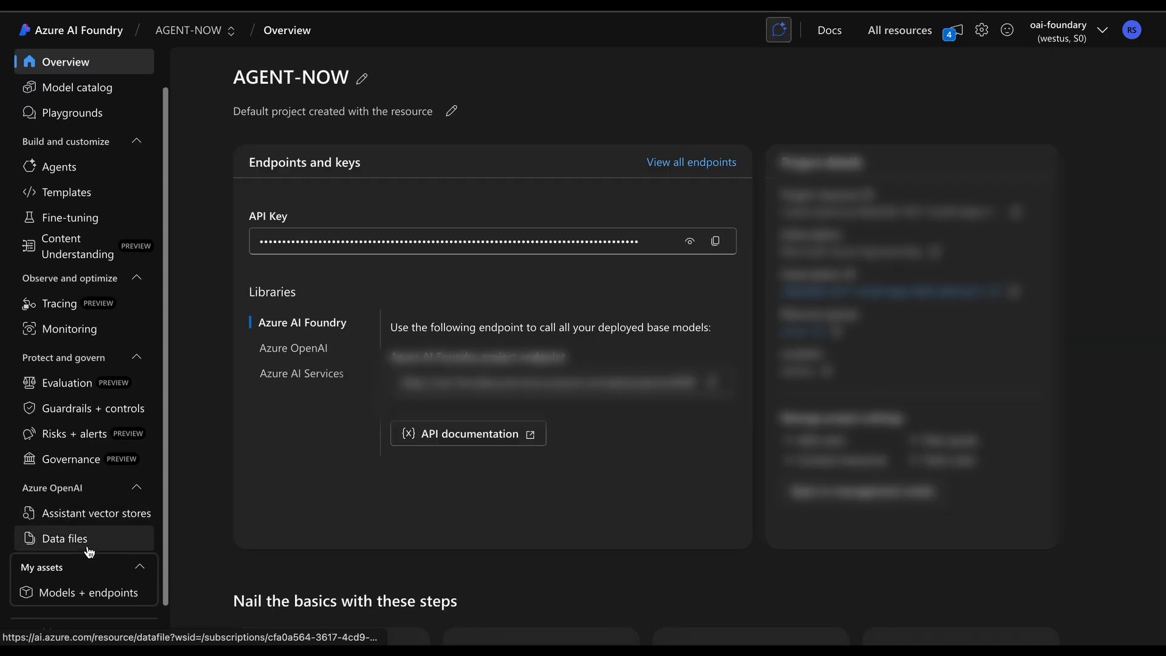
left_click(65, 593)
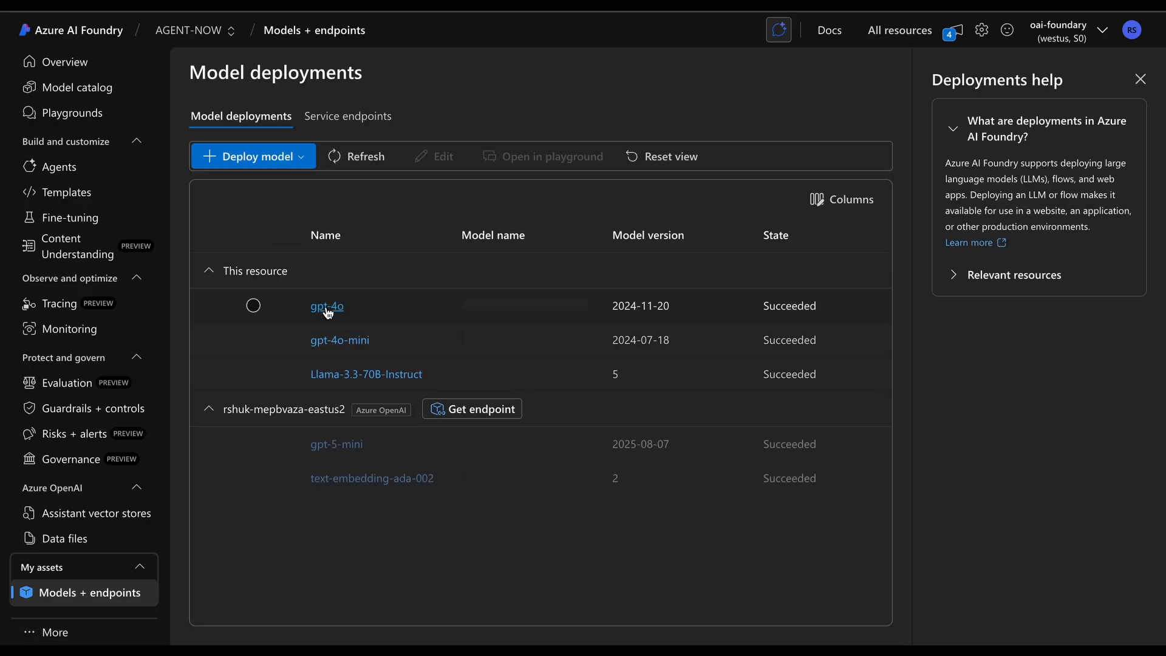
left_click(352, 447)
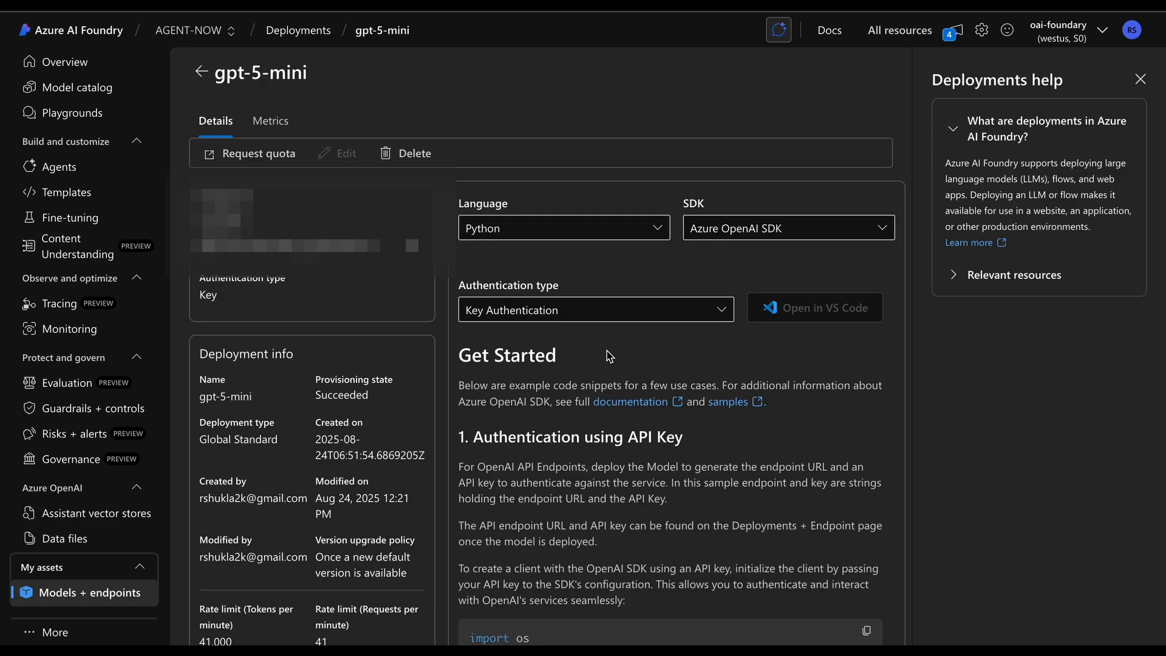
Step: Review the gpt-5-mini deployment's information and its Python getting-started code
scroll(606, 365, "down", 1)
scroll(605, 463, "up", 1)
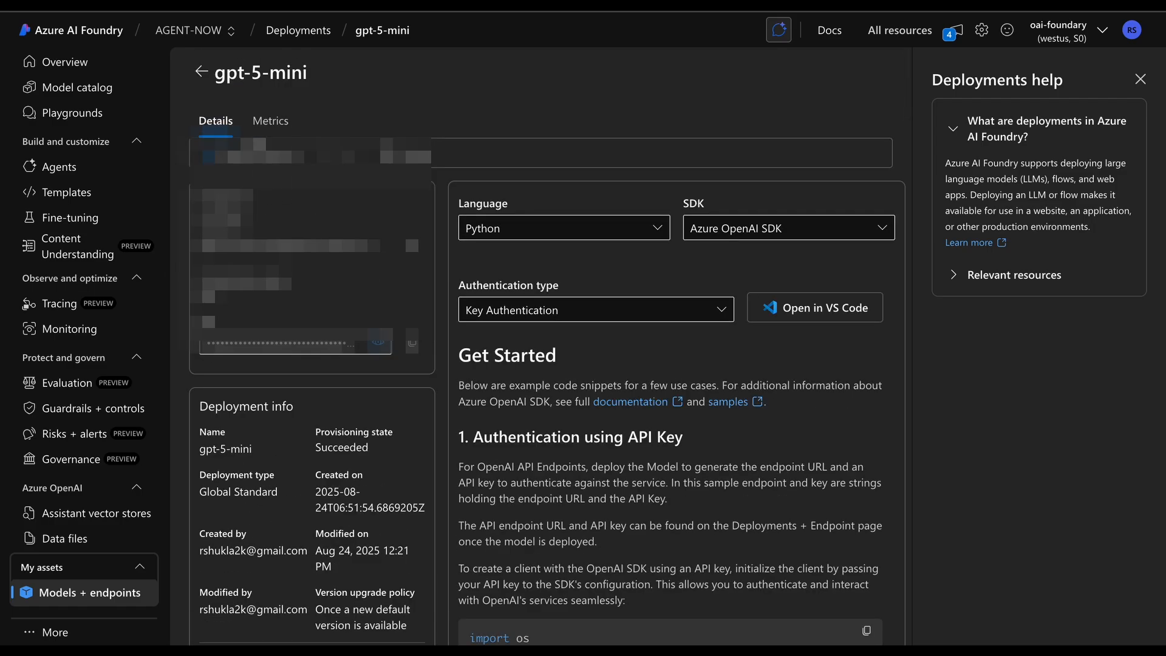
scroll(377, 346, "down", 1)
scroll(377, 345, "down", 8)
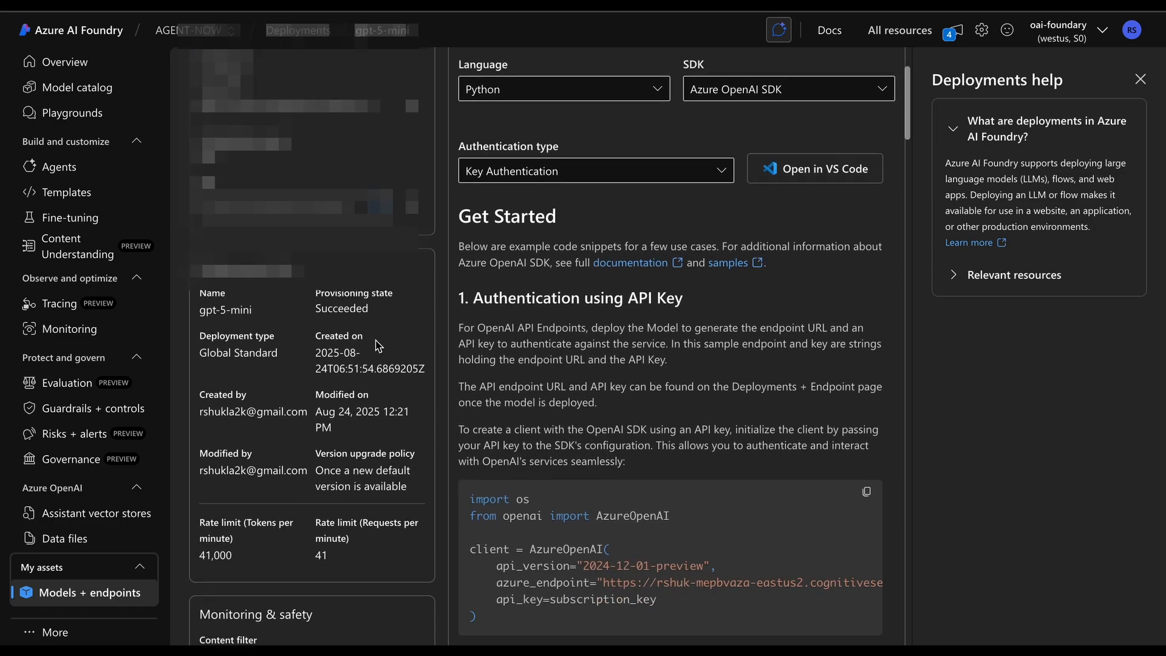
scroll(378, 345, "up", 8)
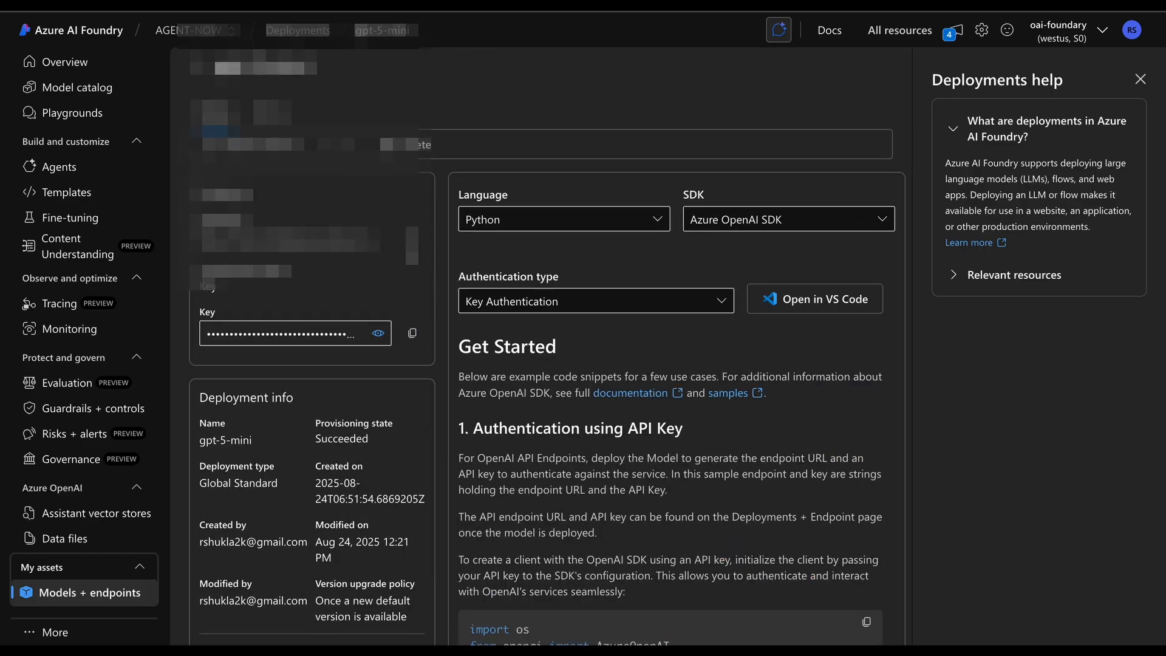
scroll(743, 499, "down", 3)
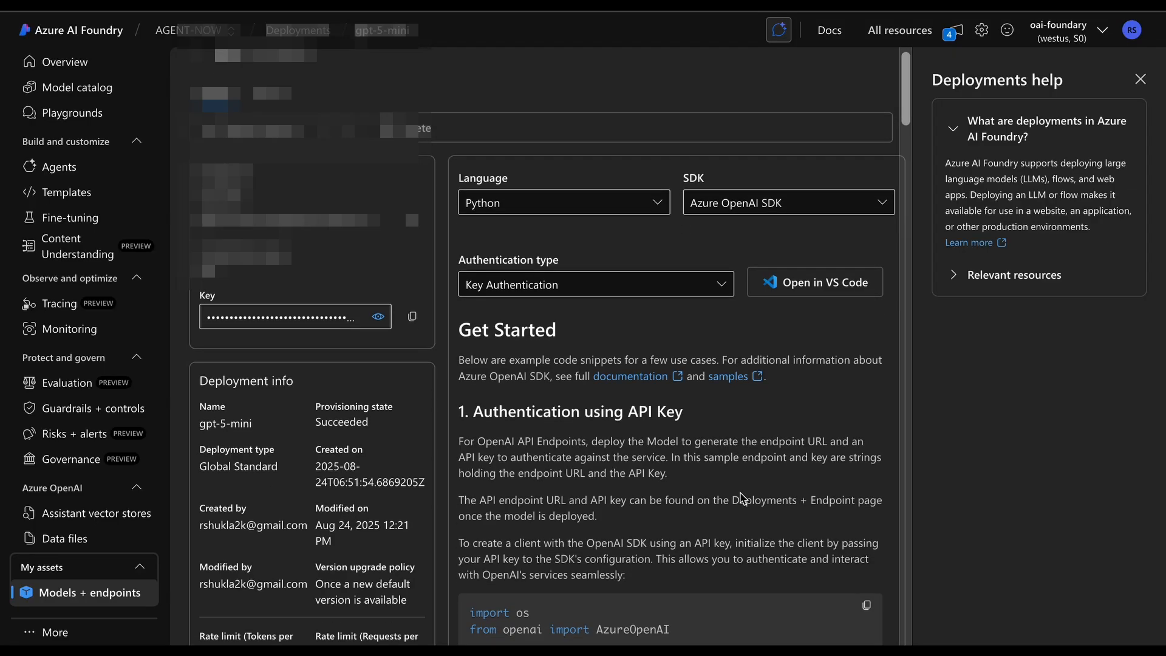
scroll(743, 498, "up", 3)
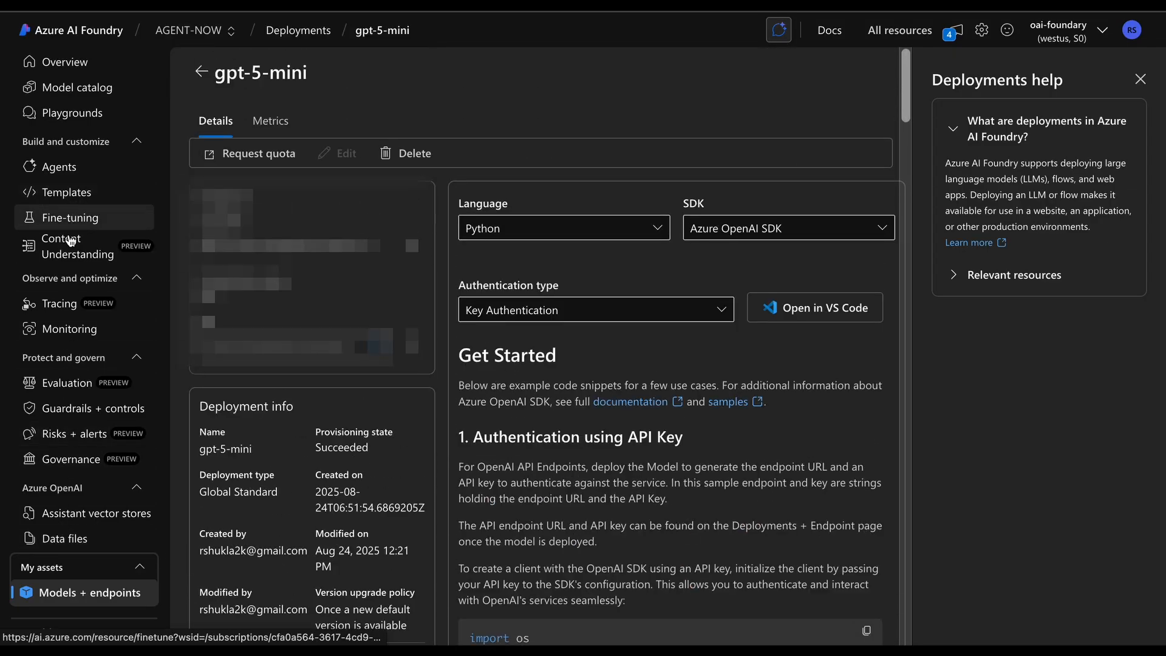
Step: Check grok-3-mini's quality, cost and throughput figures from the model catalog's throughput leaderboard
left_click(73, 83)
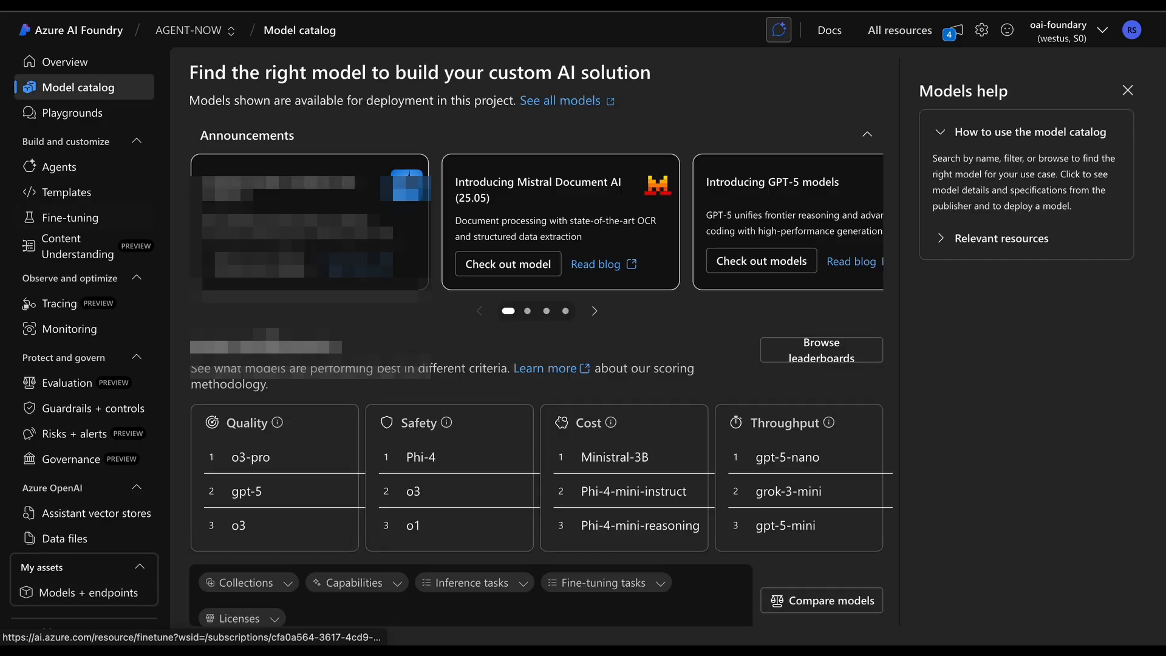
scroll(510, 526, "down", 1)
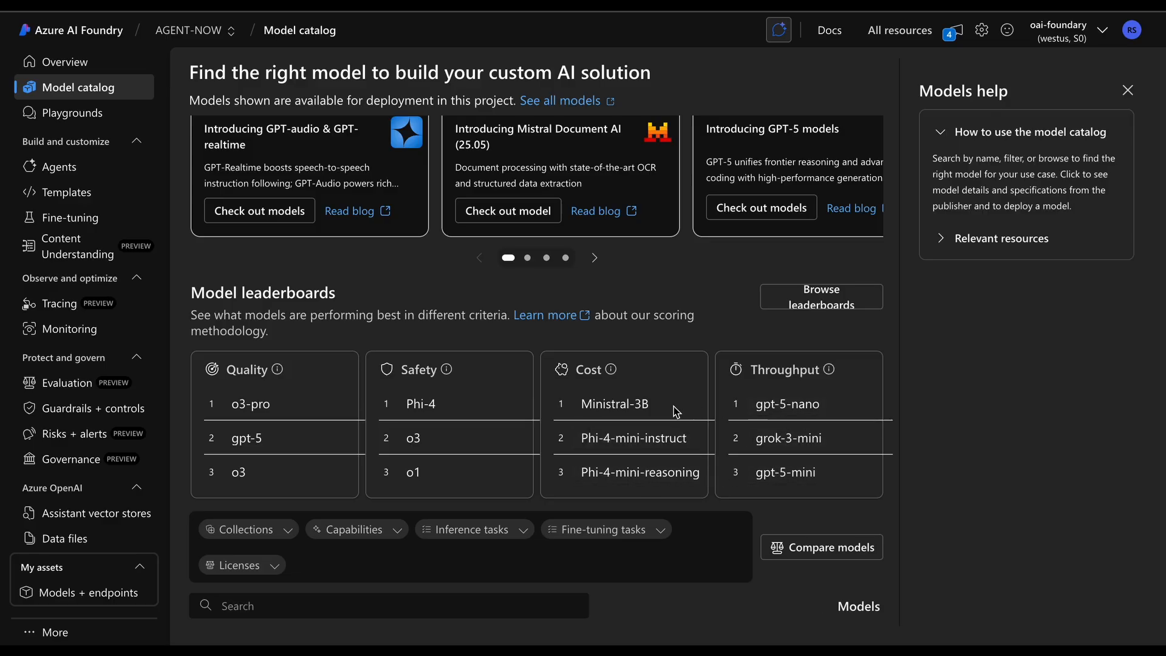
left_click(779, 441)
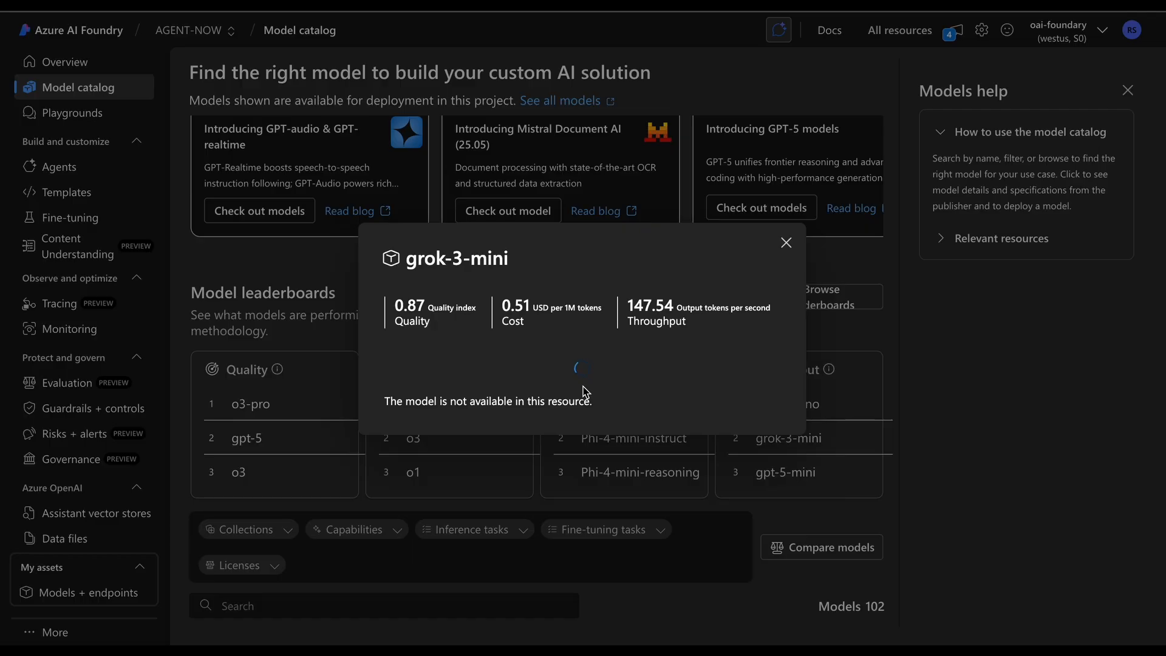
left_click_drag(394, 316, 444, 350)
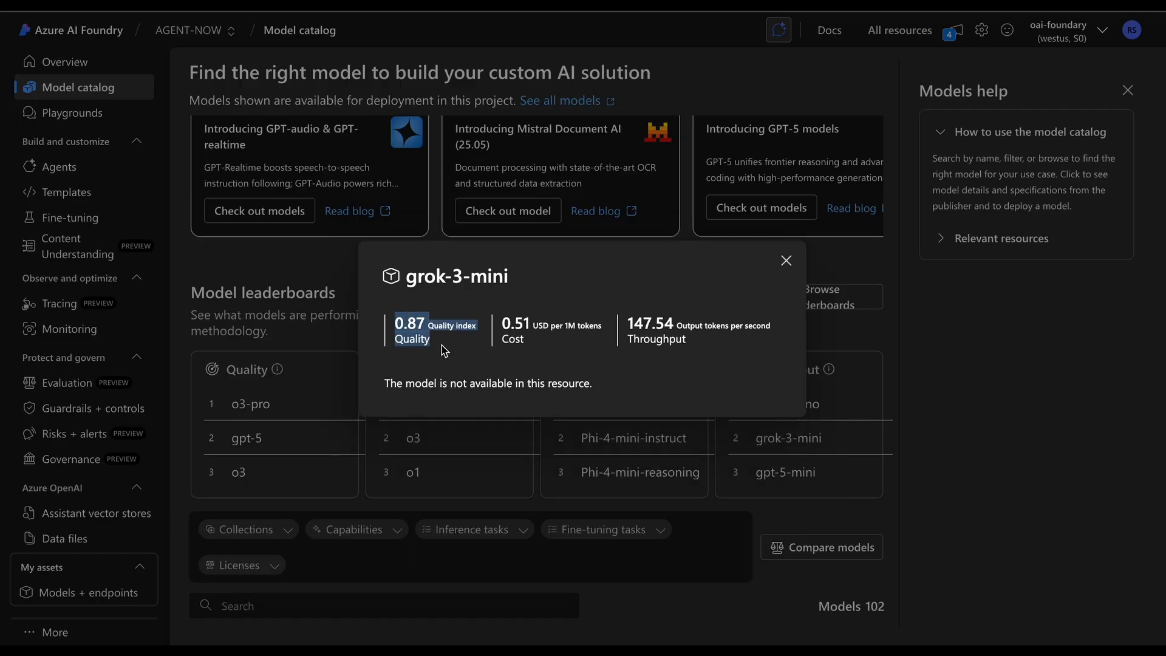
left_click_drag(504, 322, 558, 360)
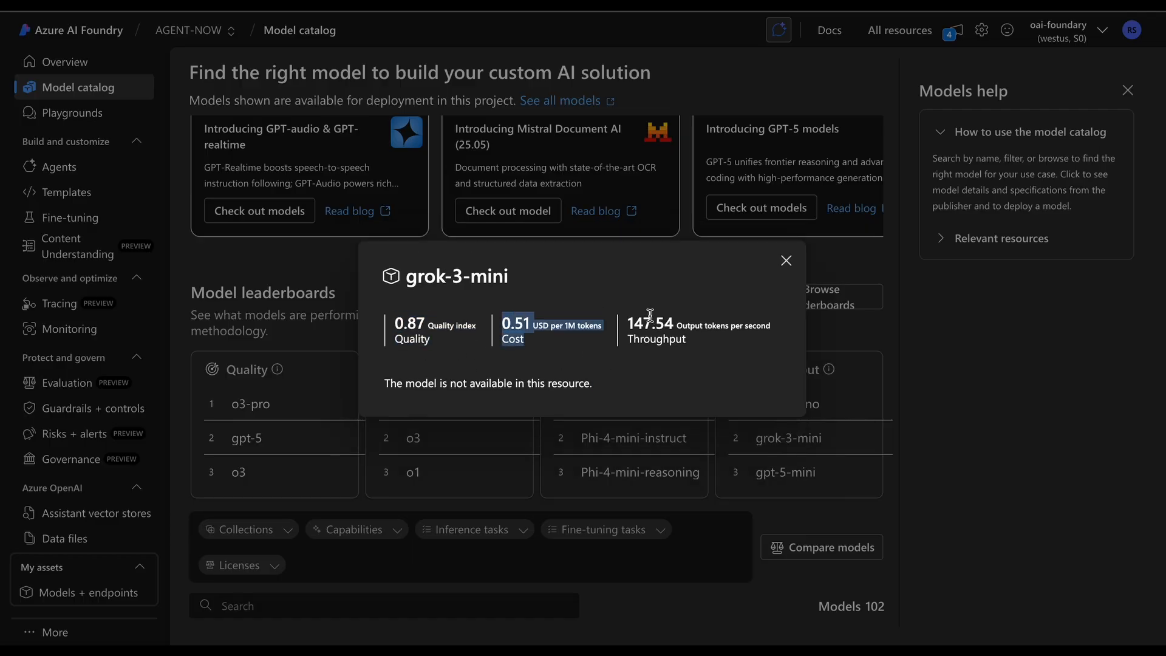
left_click_drag(650, 314, 719, 379)
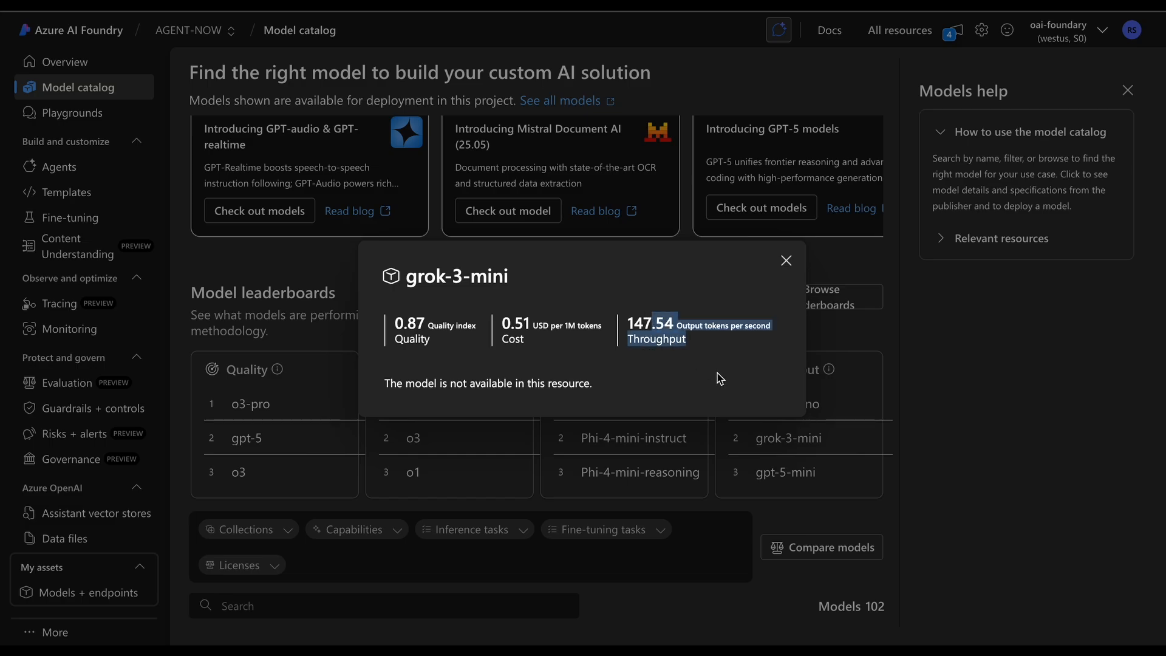
left_click(786, 259)
Step: Browse the models in the catalog and read the details of Phi-4-reasoning
scroll(546, 273, "up", 1)
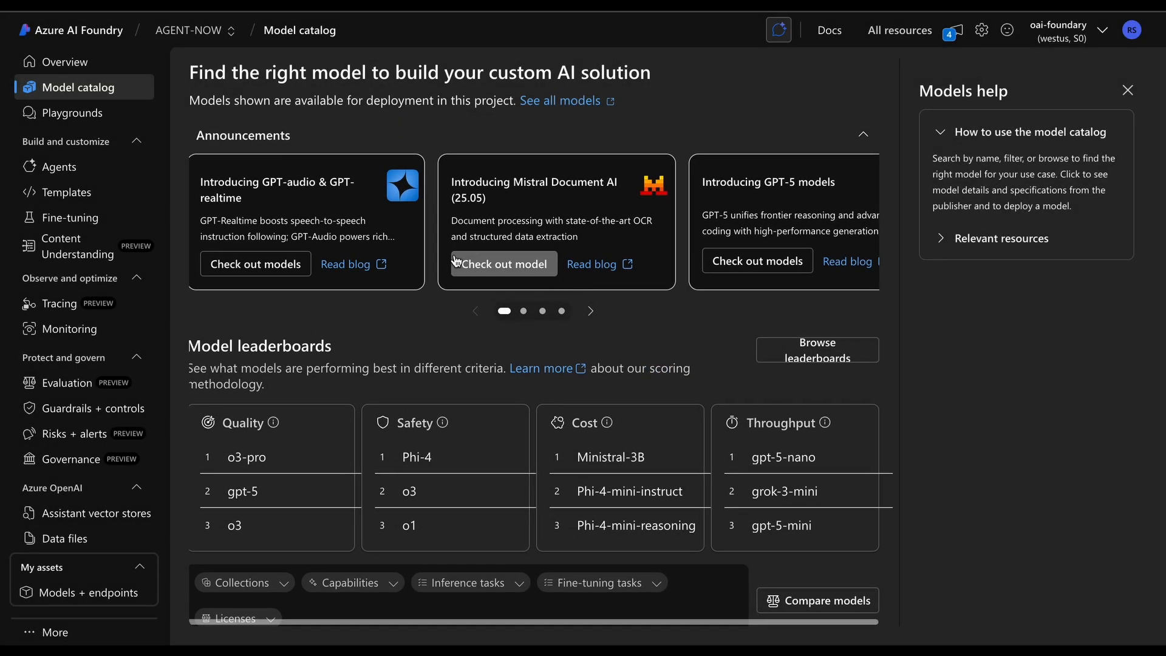
scroll(467, 385, "down", 3)
scroll(351, 479, "down", 4)
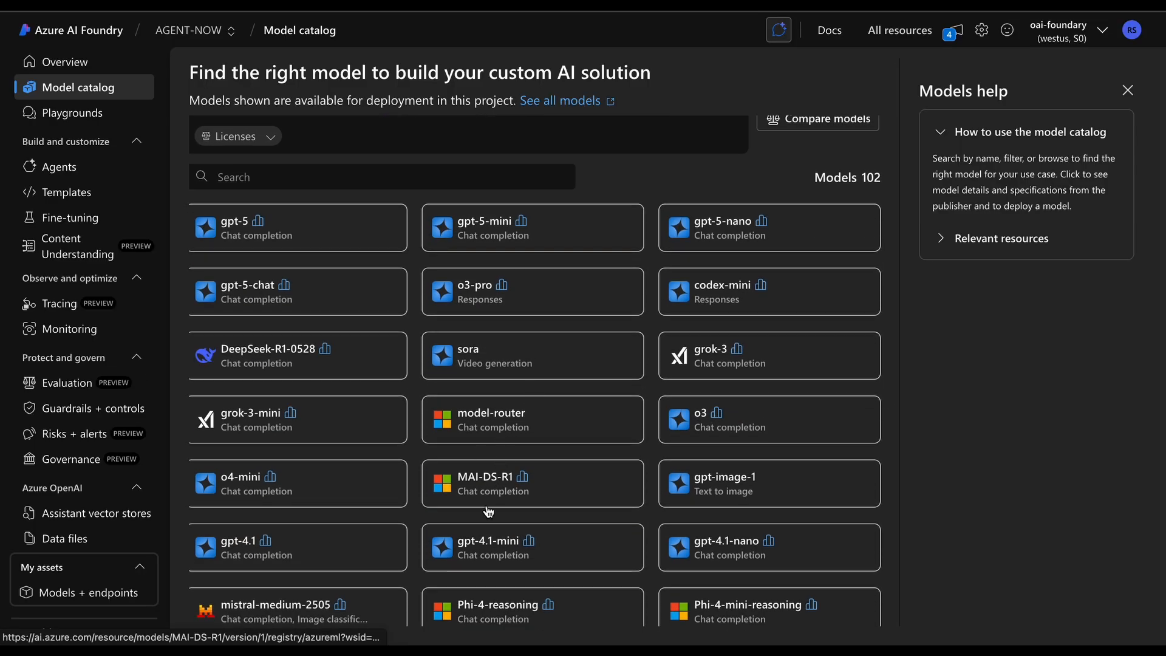
scroll(489, 498, "down", 4)
left_click(491, 432)
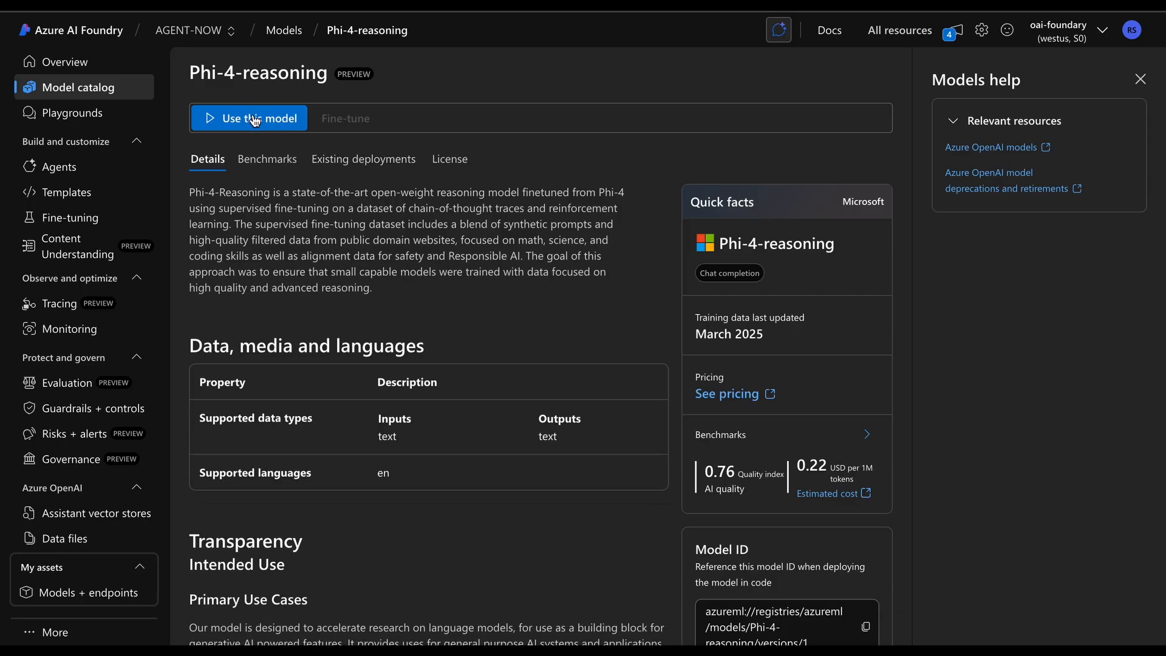
scroll(373, 419, "down", 3)
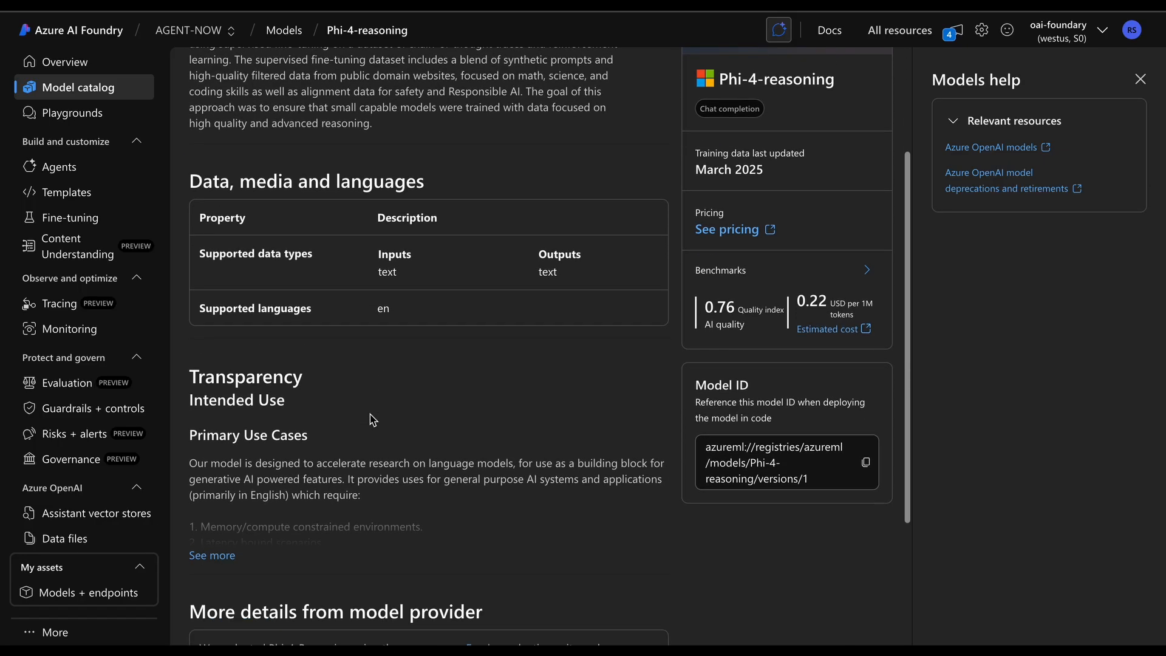
scroll(365, 413, "up", 3)
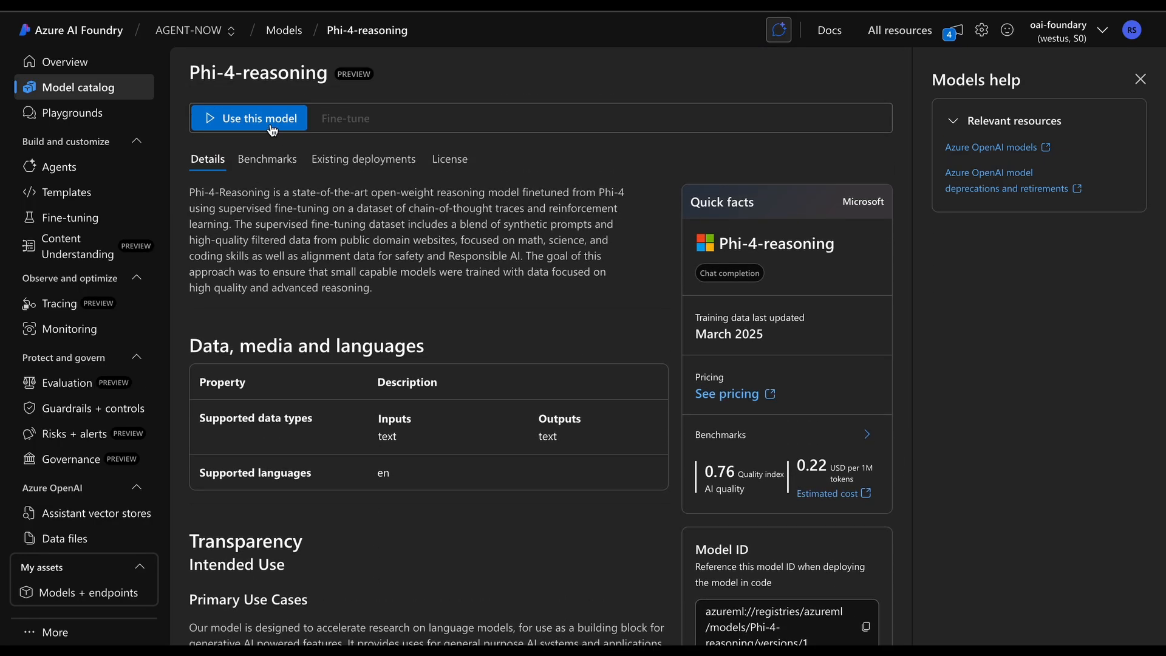
Step: Review Phi-4-reasoning's benchmarks, existing deployments and license, and return to its details
left_click(267, 160)
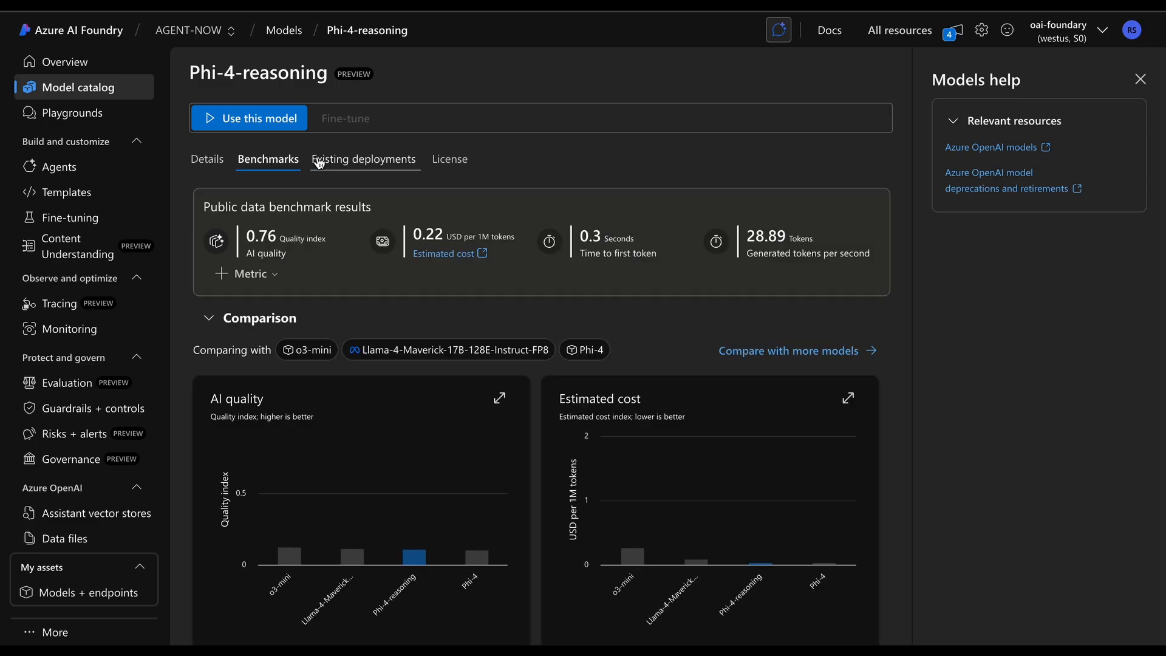
left_click(351, 166)
left_click(448, 160)
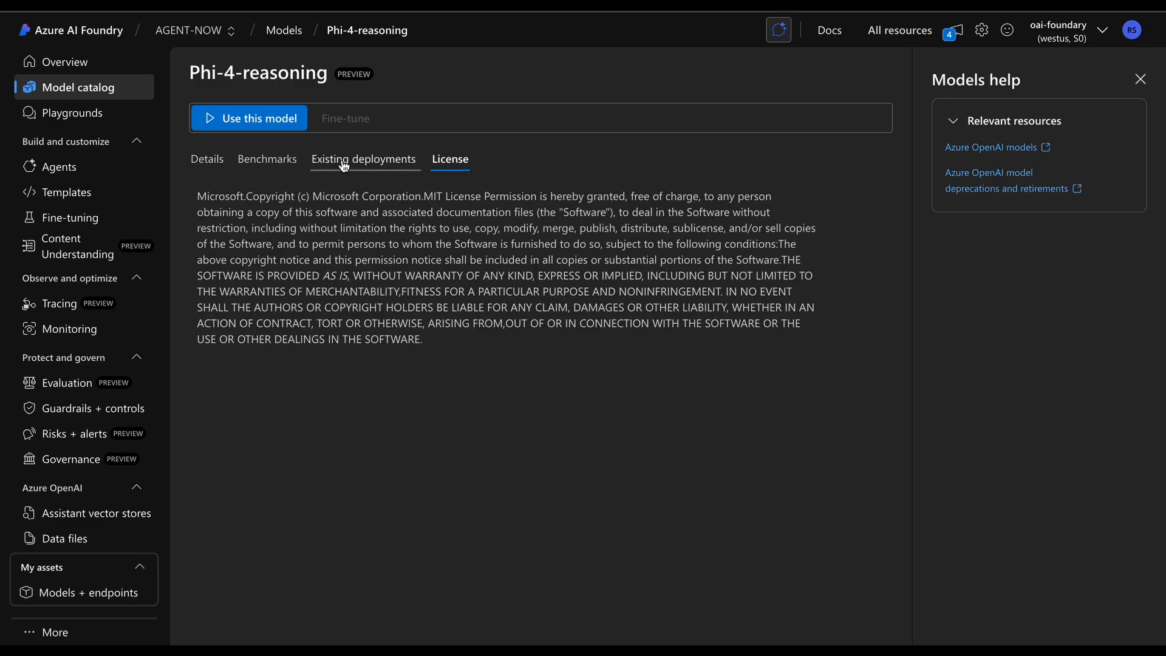
left_click(270, 160)
scroll(468, 291, "down", 5)
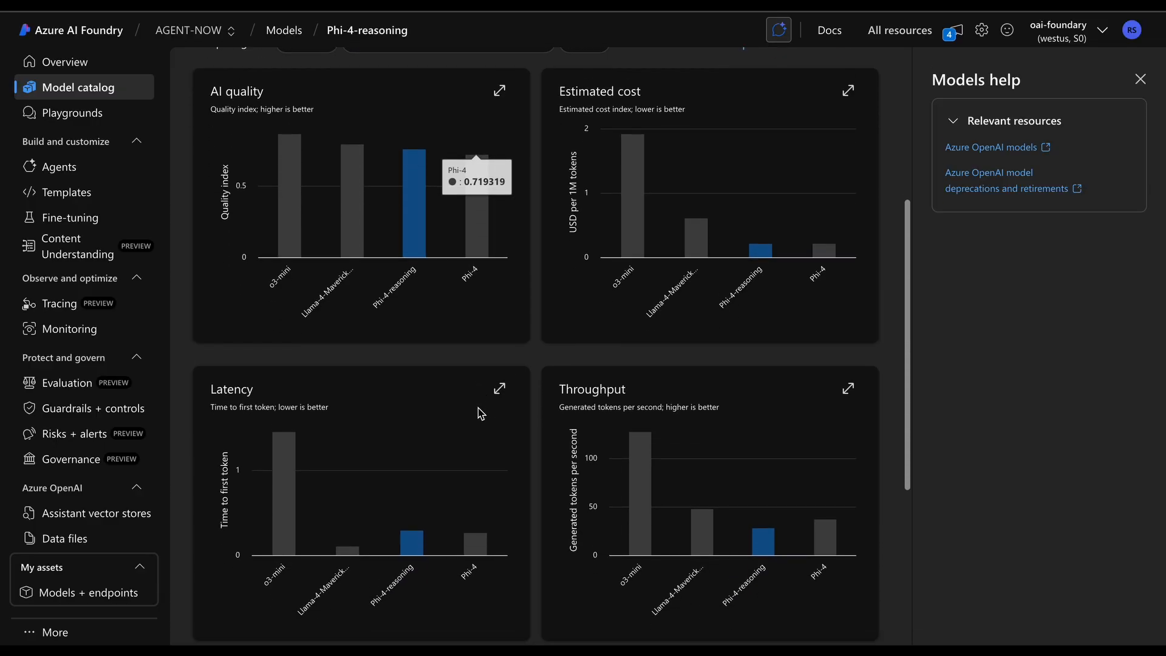
scroll(480, 407, "up", 3)
scroll(480, 413, "up", 2)
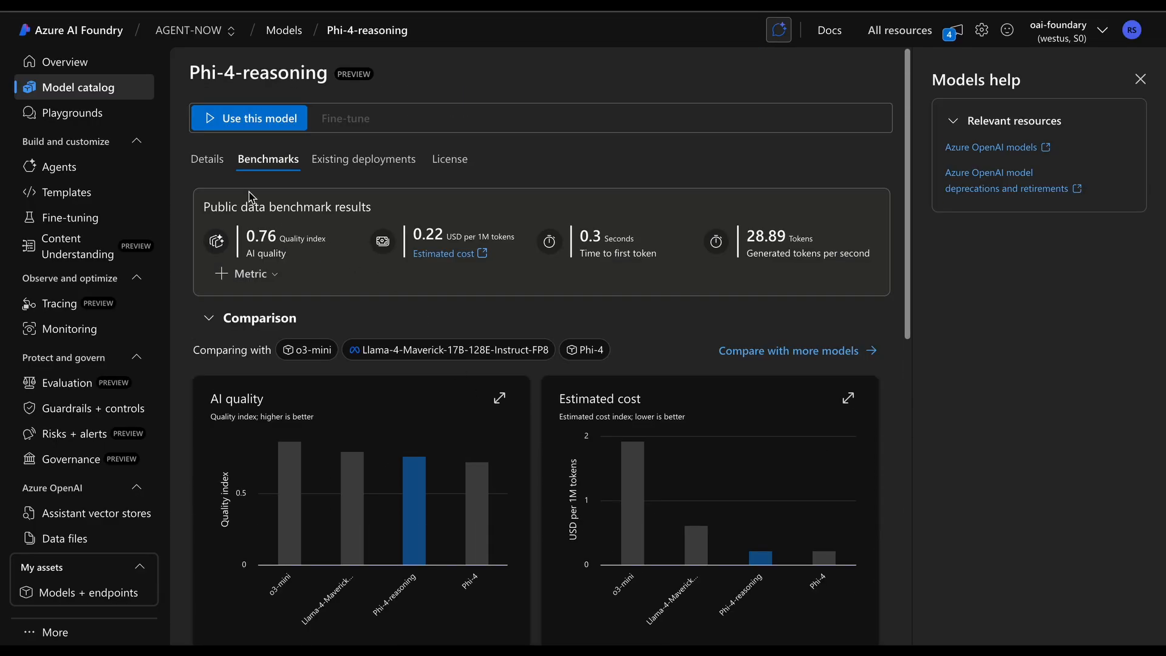
left_click(208, 160)
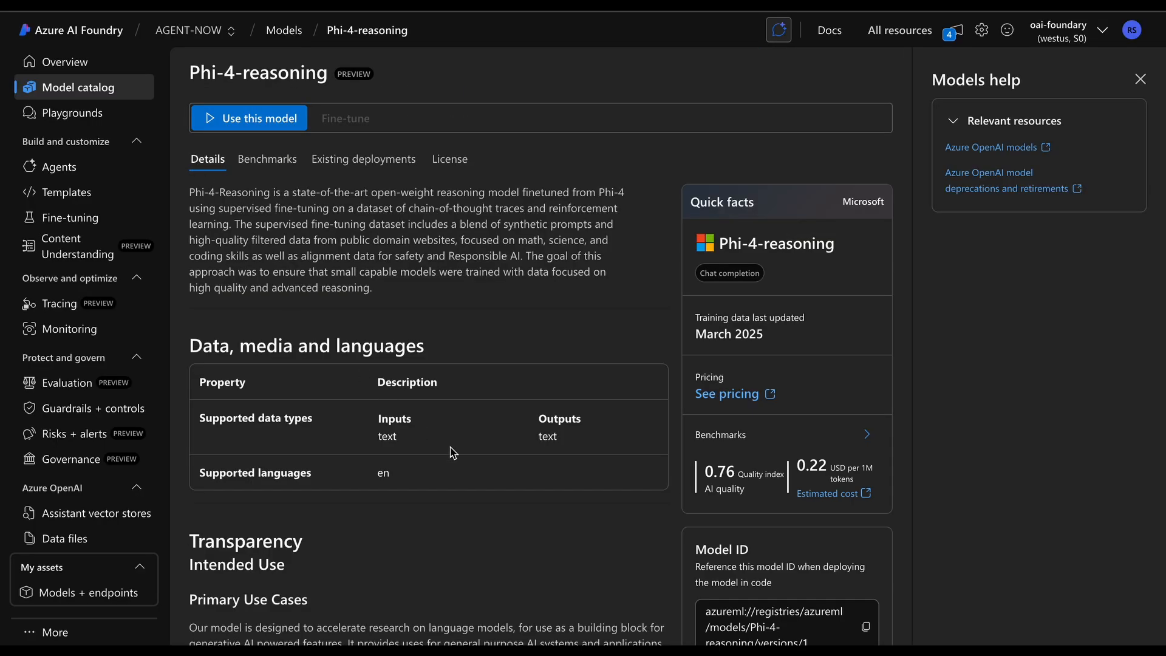
Step: Dismiss the feedback survey on the project overview and open the Chat playground
left_click(49, 66)
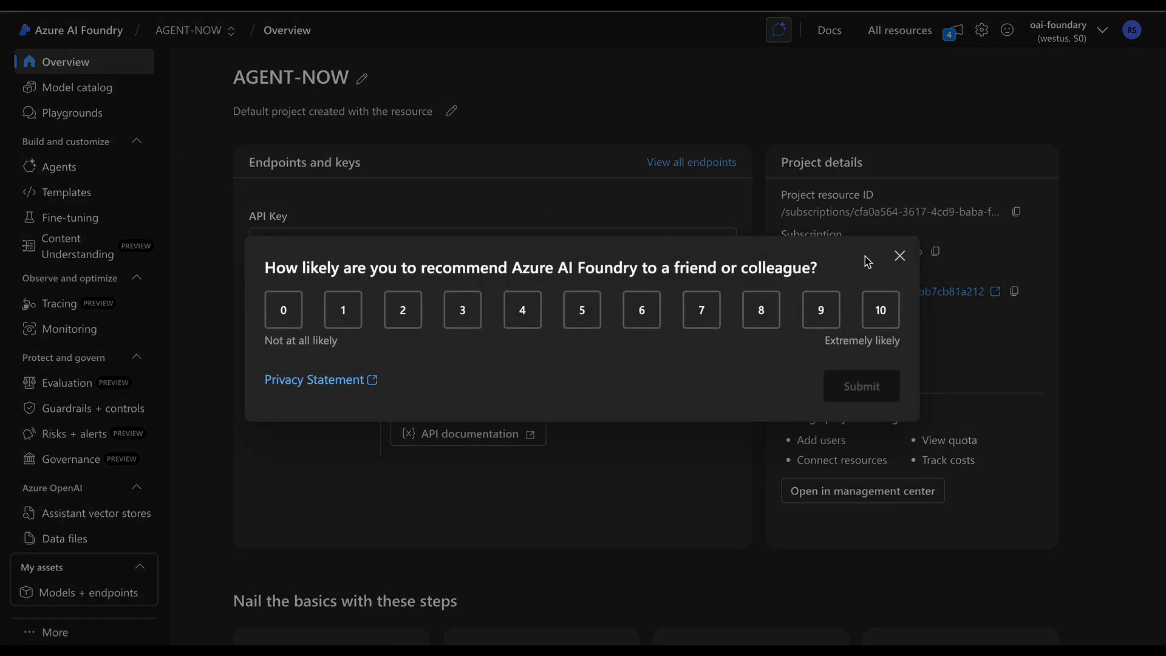
left_click(899, 255)
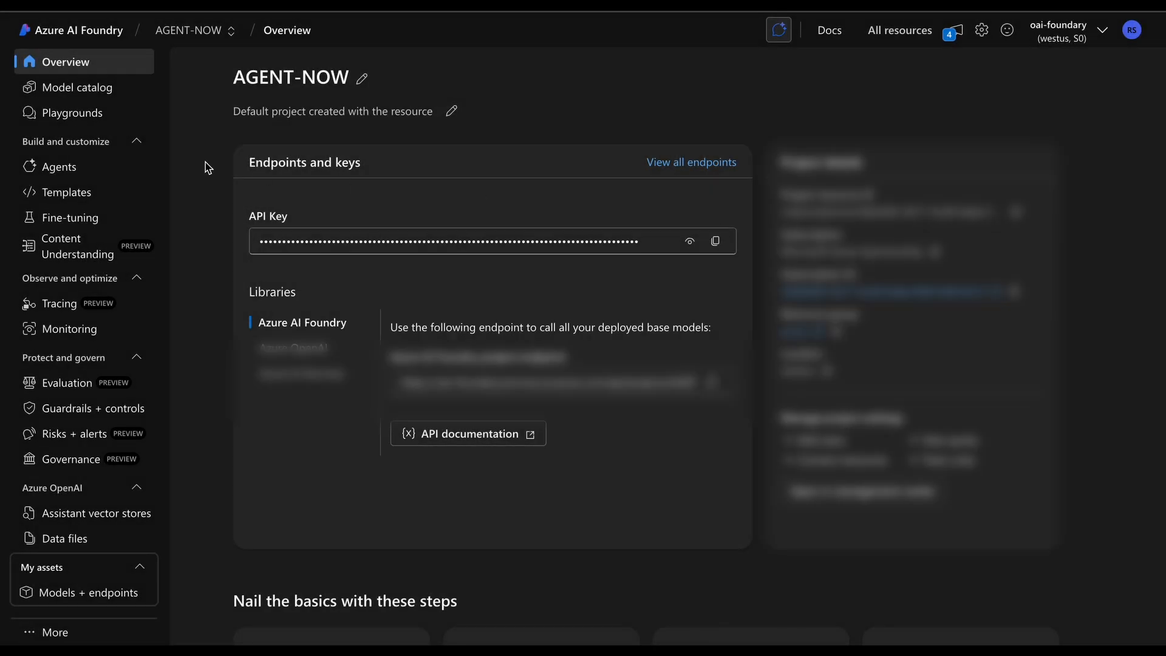
left_click(78, 111)
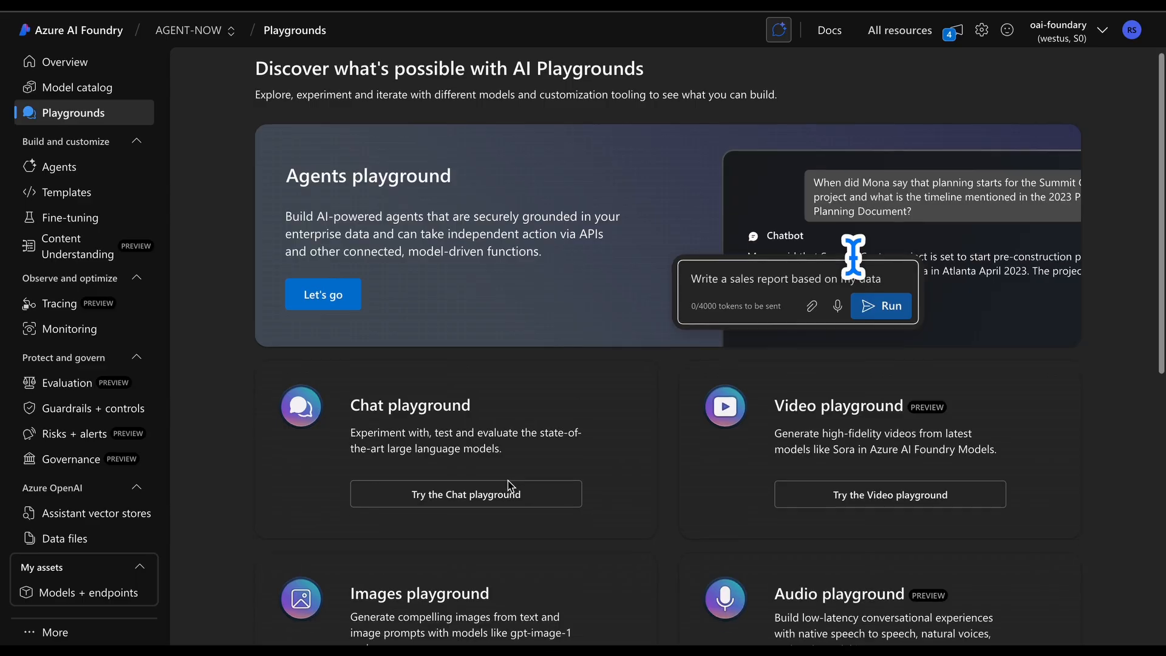
scroll(510, 486, "down", 2)
left_click(486, 388)
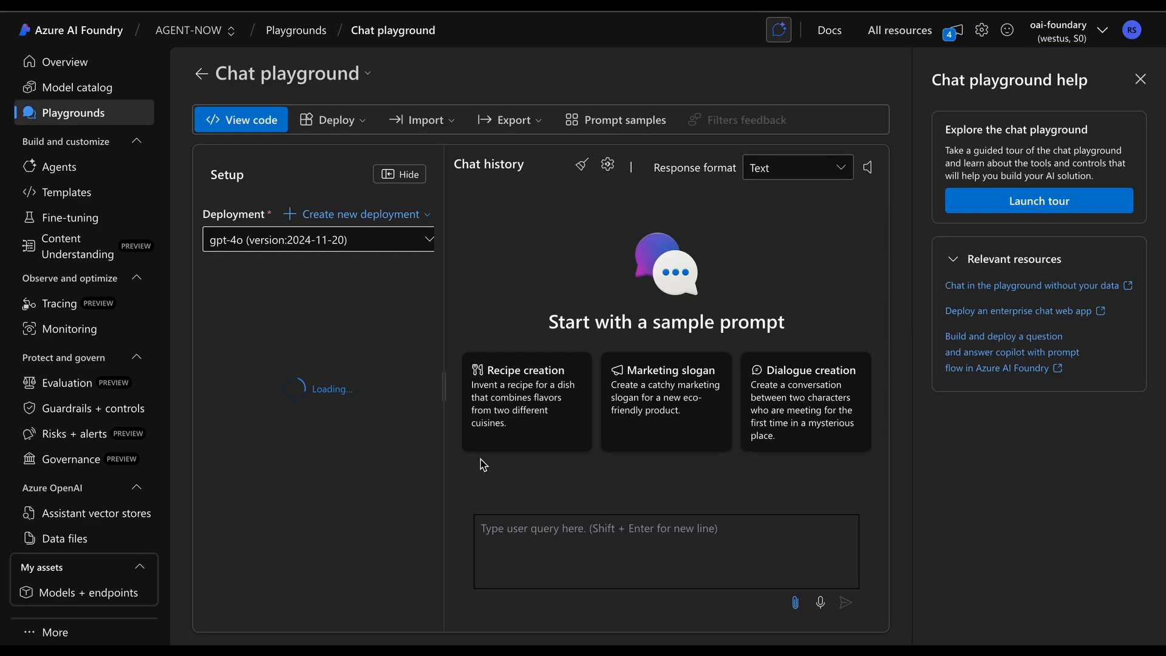
Step: Choose the gpt-5-mini (version:2025-08-07) deployment and send it the message "hi"
left_click(280, 240)
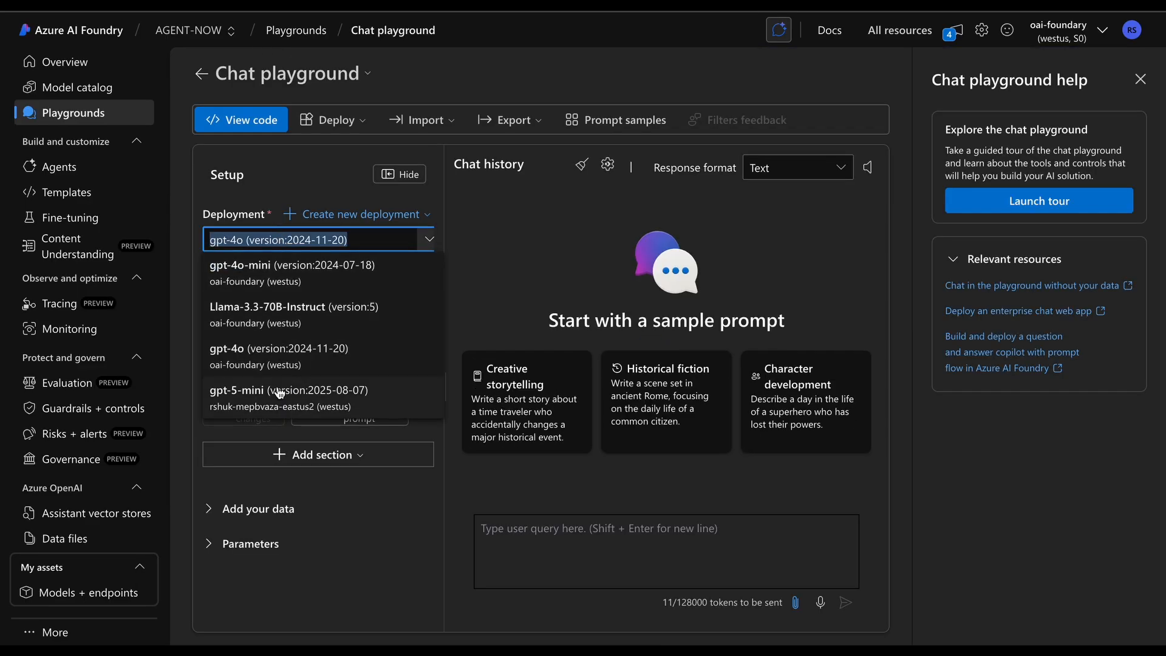
left_click(279, 392)
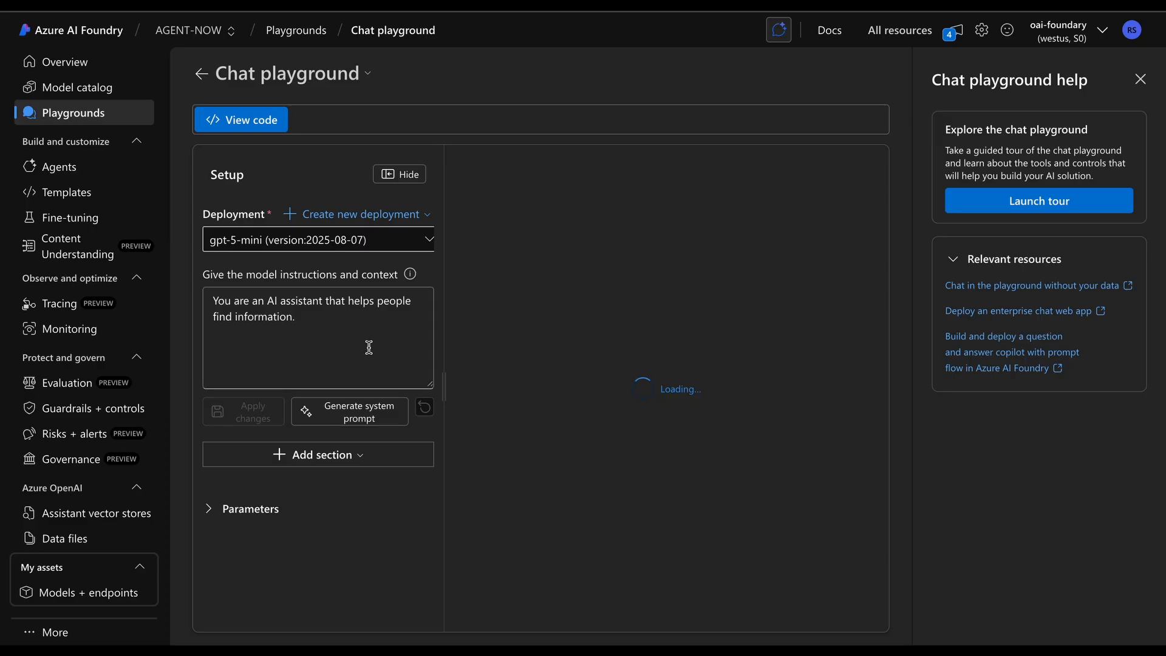
left_click(528, 538)
type("hi")
key("Return")
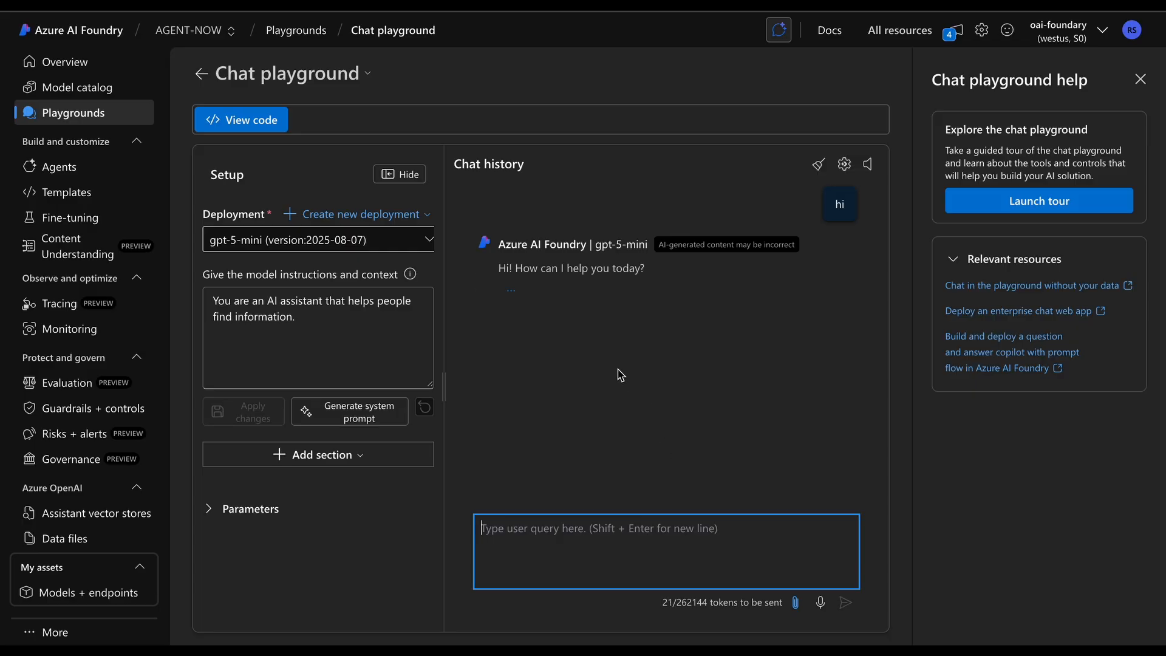
triple_click(543, 269)
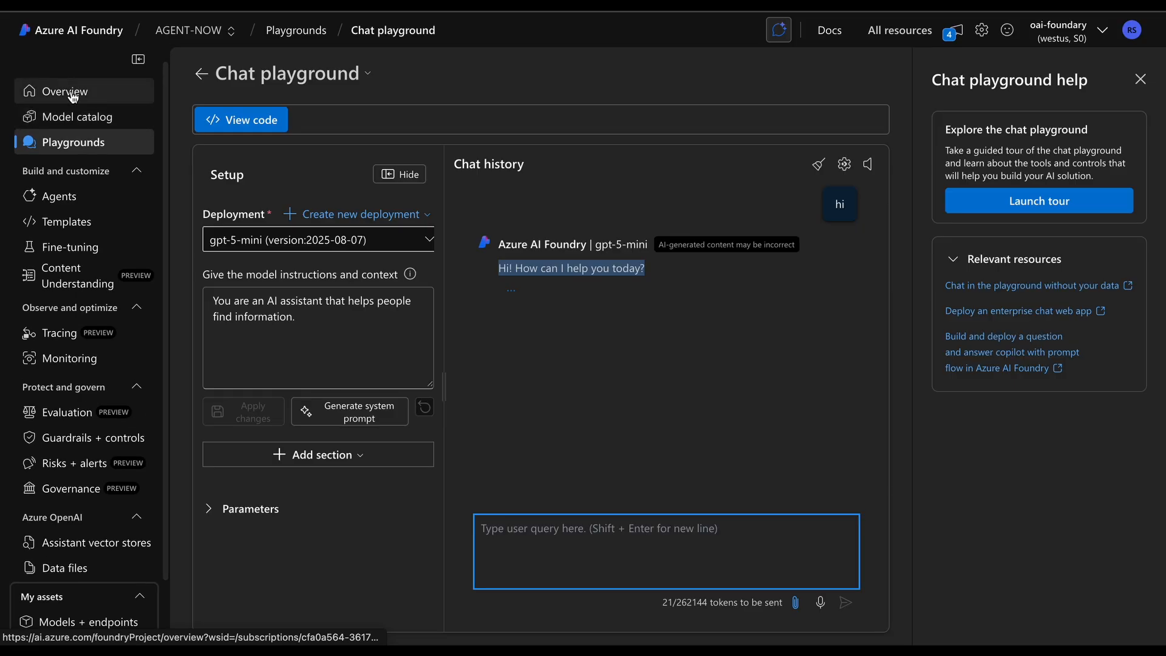
Step: Switch to the Azure portal, start creating a resource, and search the marketplace for Azure AI Foundry
left_click(72, 96)
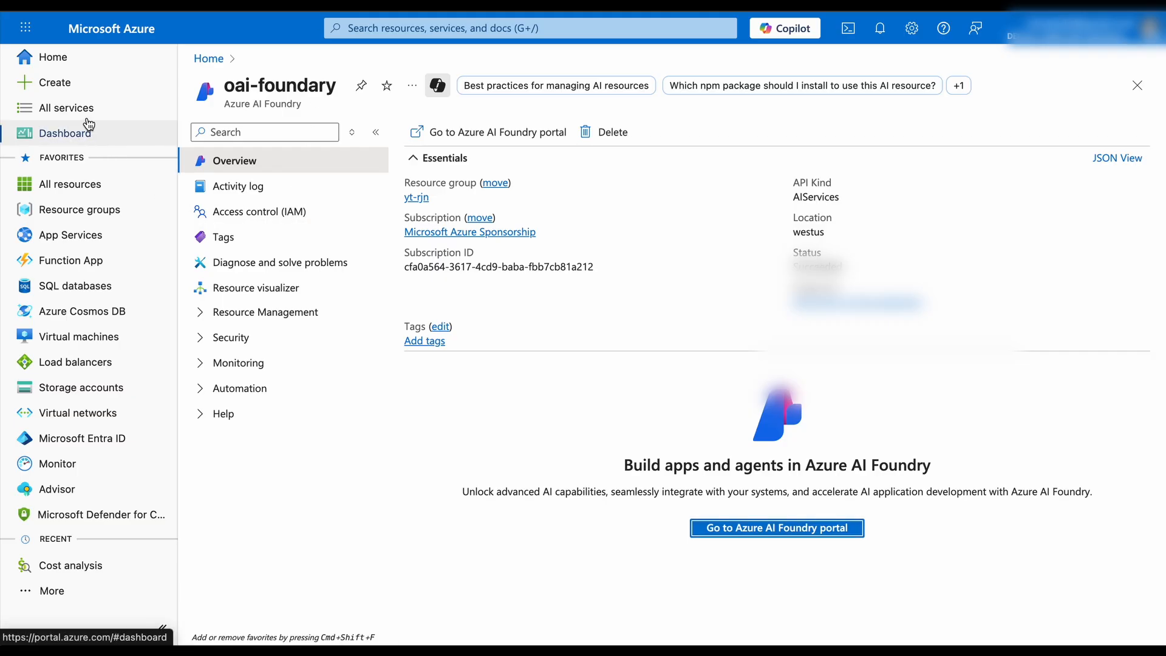
left_click(63, 90)
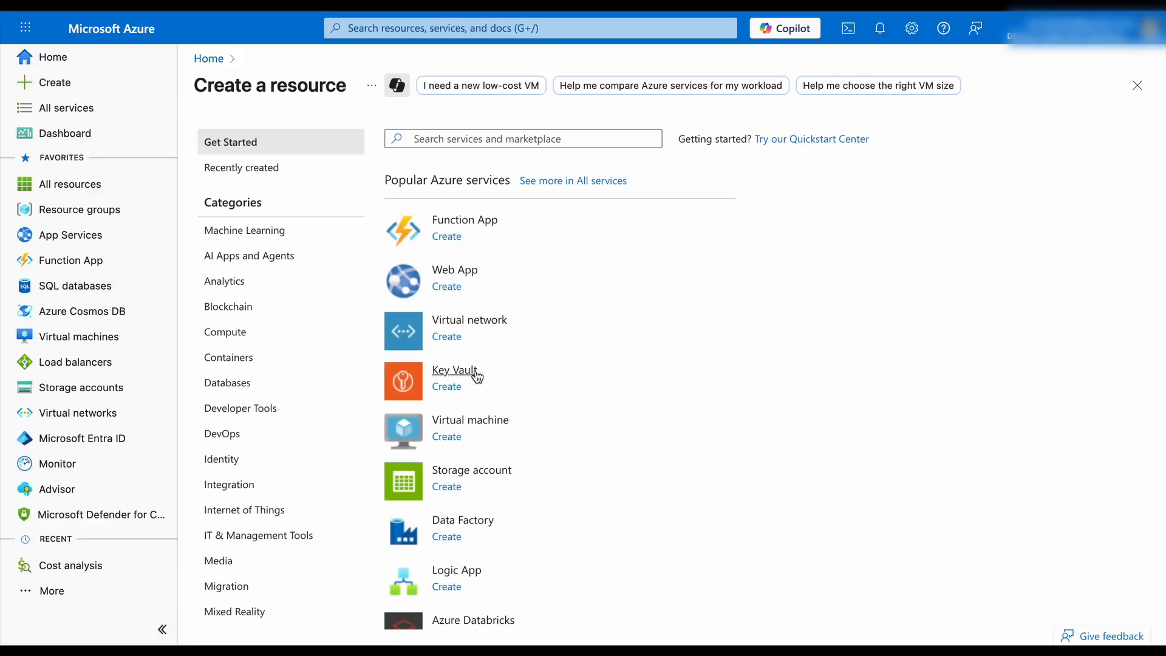
scroll(477, 377, "down", 3)
scroll(481, 398, "down", 3)
scroll(489, 471, "up", 6)
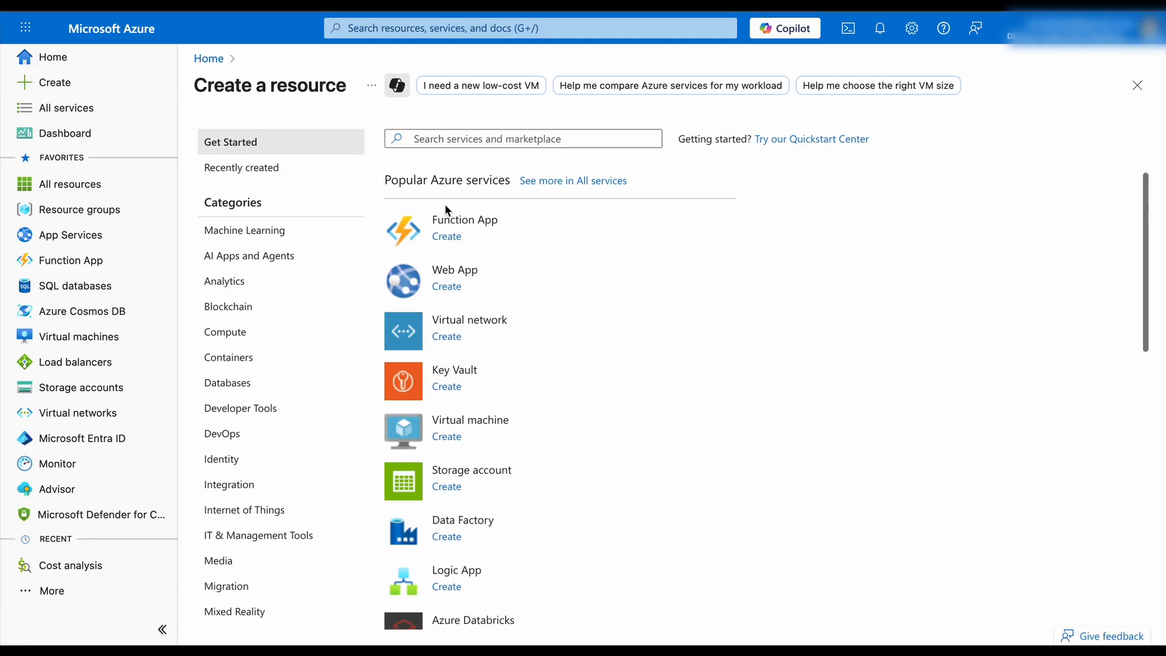
left_click(466, 138)
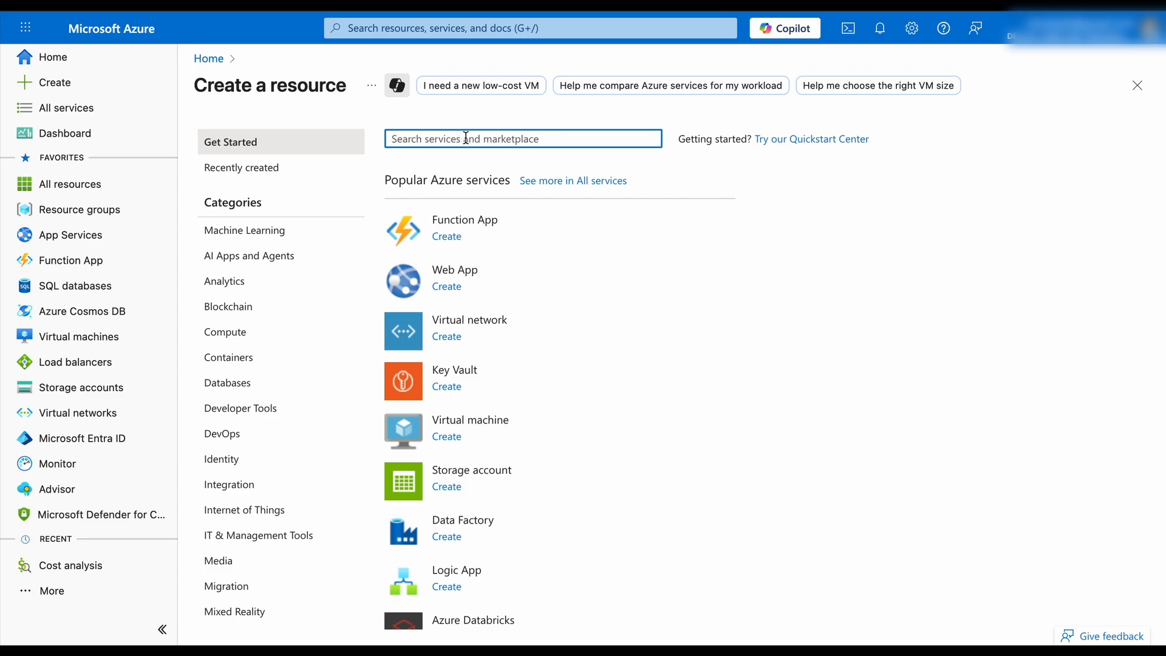
type("AI")
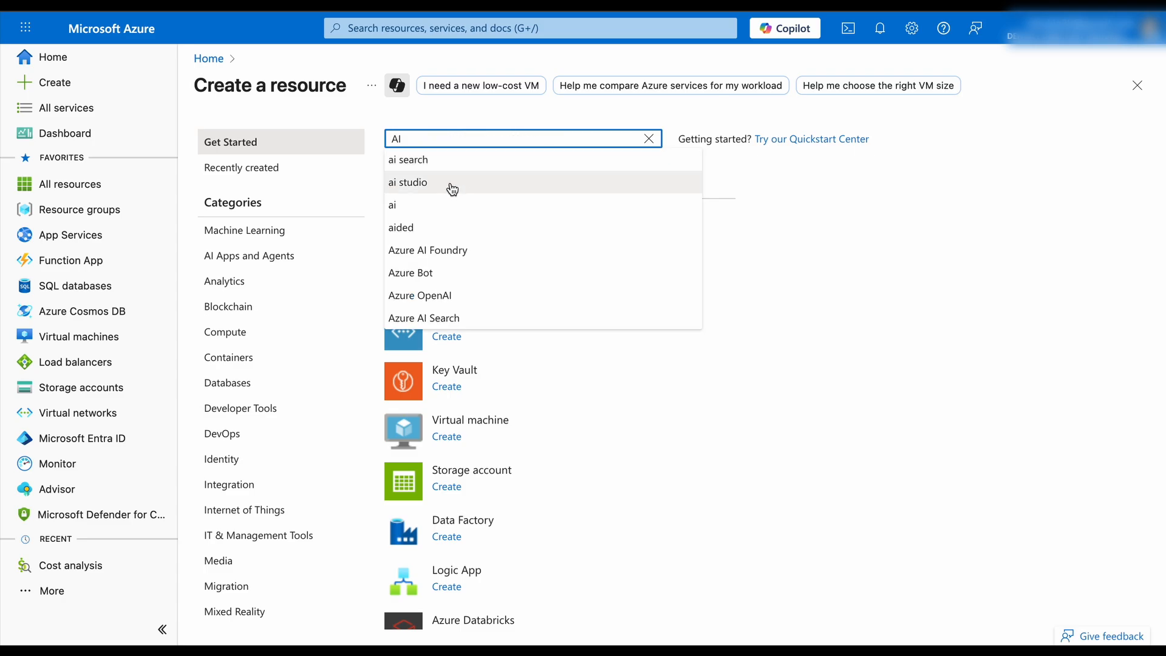
left_click(439, 250)
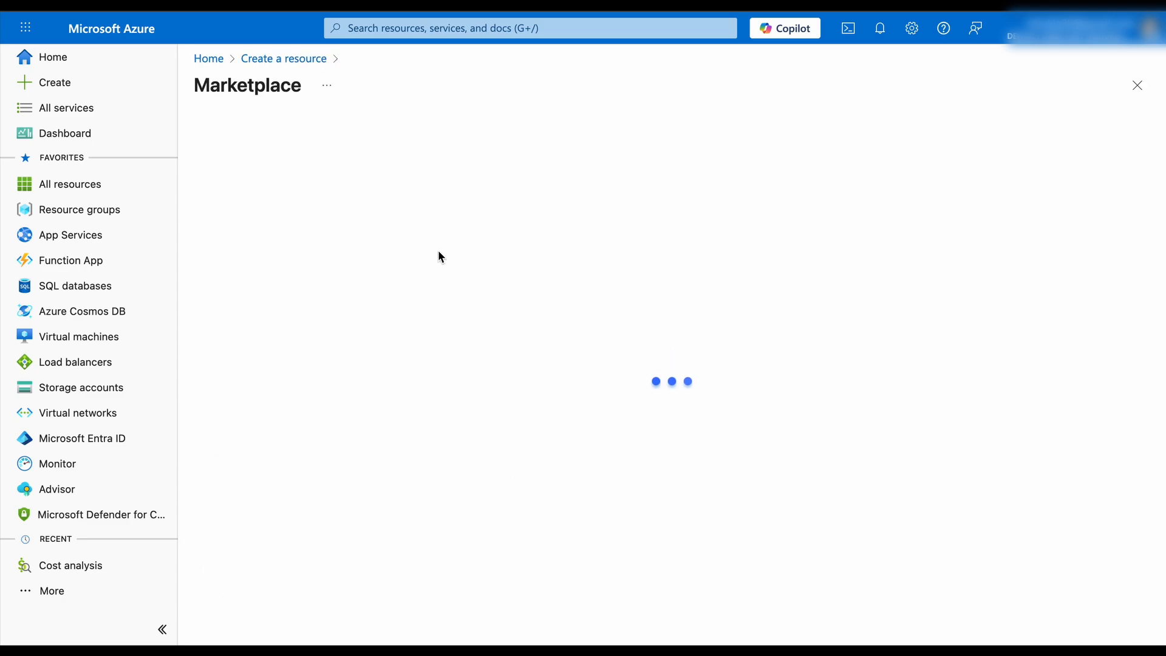
Step: Dismiss the Private Offers notice permanently and start creating the Azure AI Foundry service published by Microsoft
left_click(399, 332)
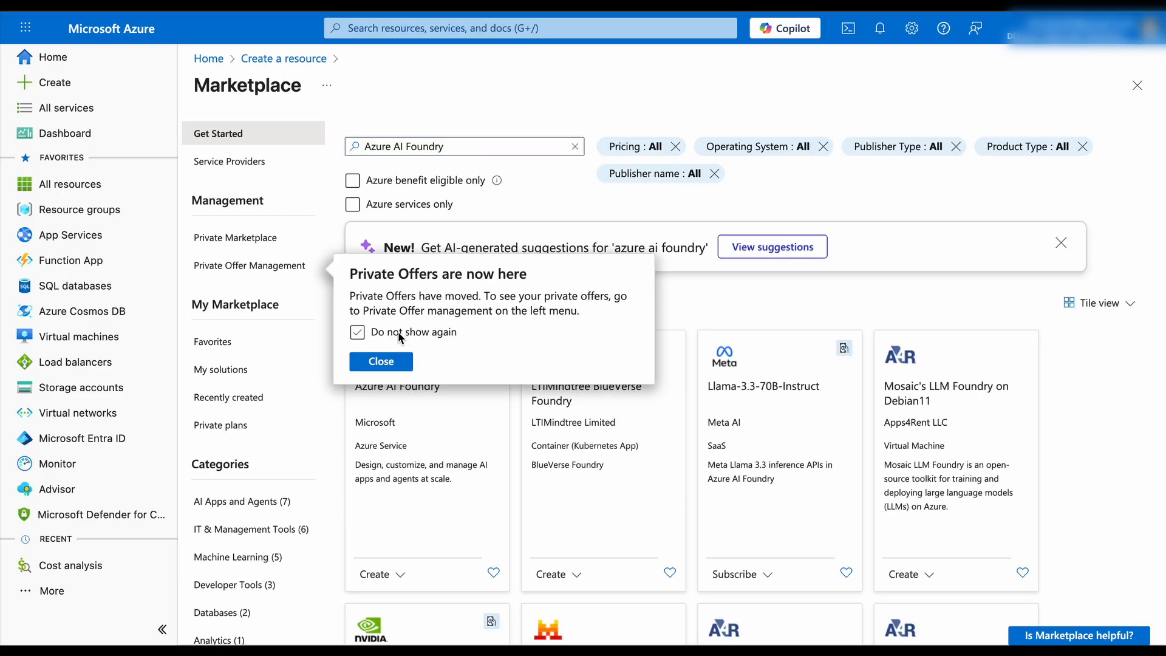
left_click(387, 363)
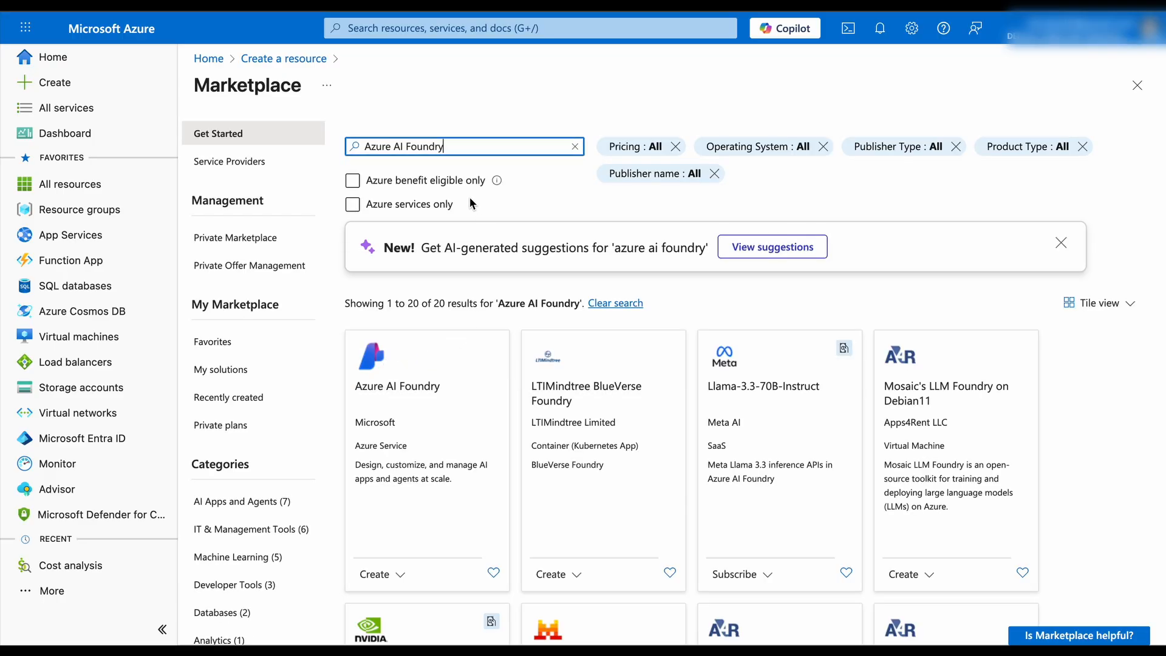
scroll(500, 333, "down", 1)
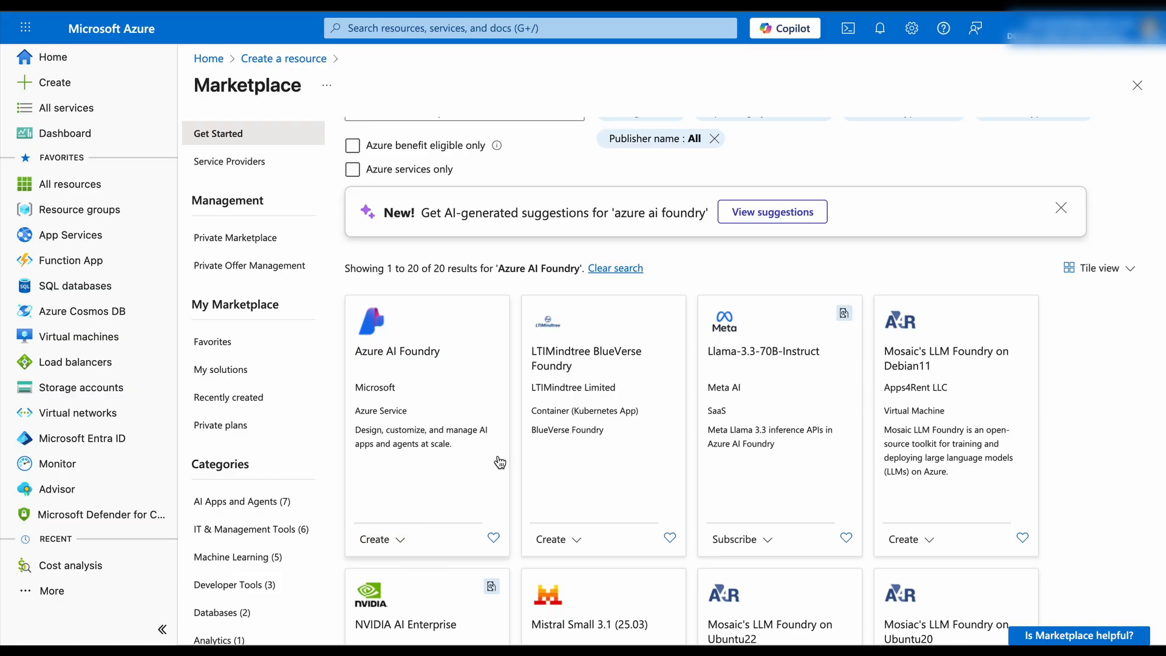
left_click(464, 483)
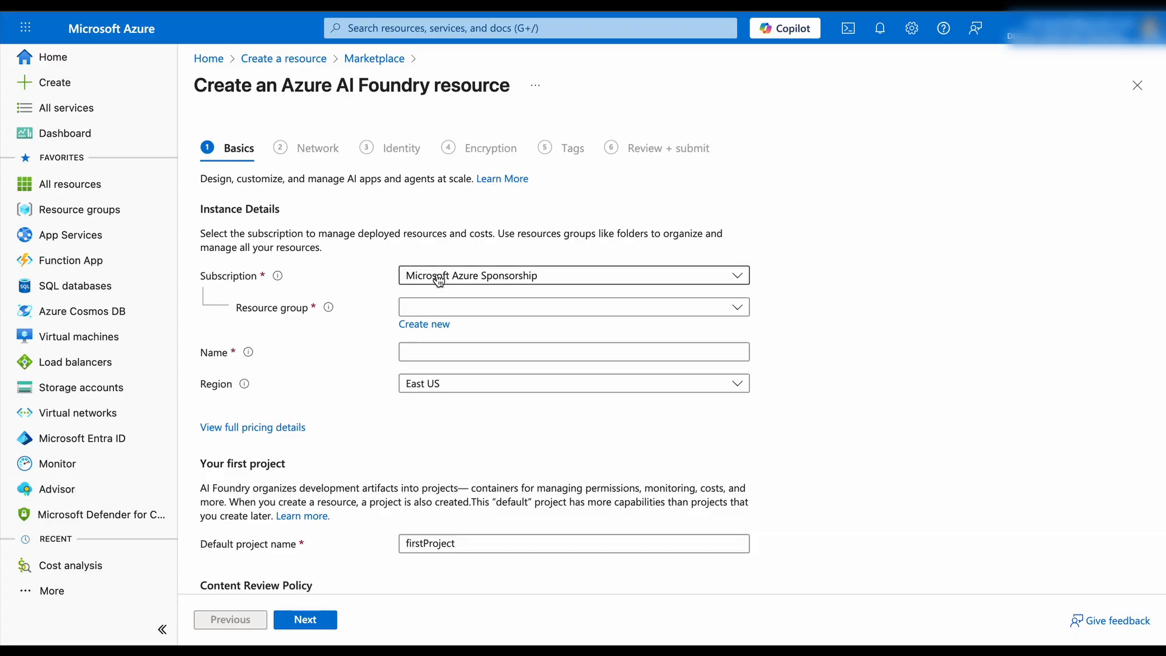
Step: Assign the new resource to the yt-rjn resource group and name it azure-ai-demo-yt
left_click(732, 307)
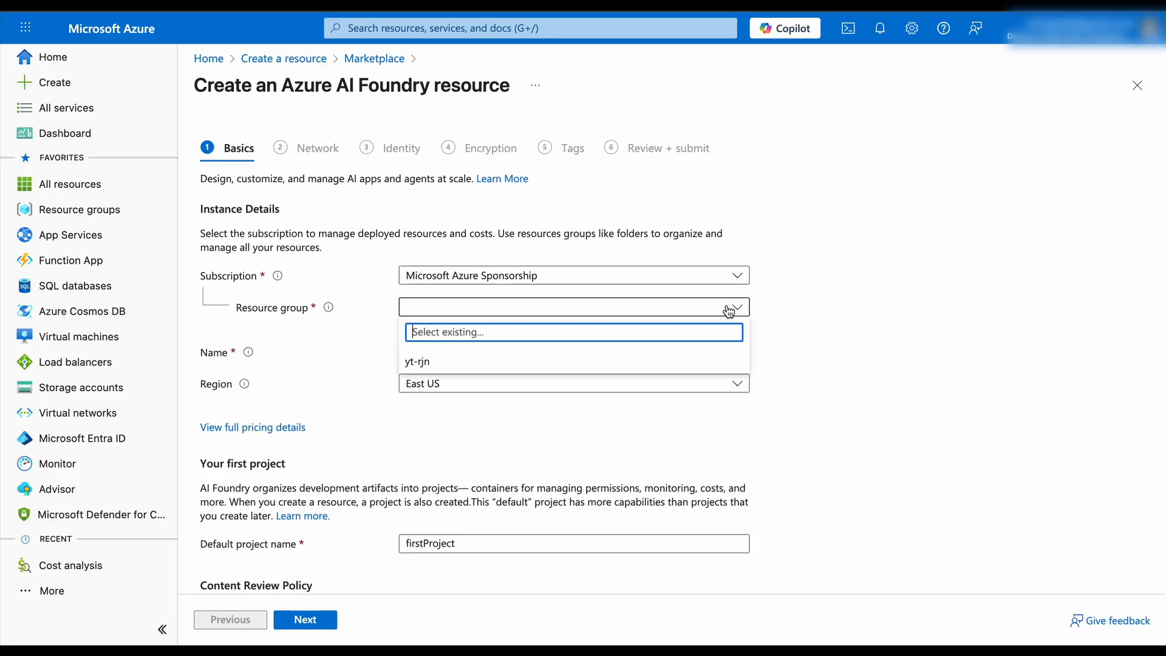
left_click(560, 360)
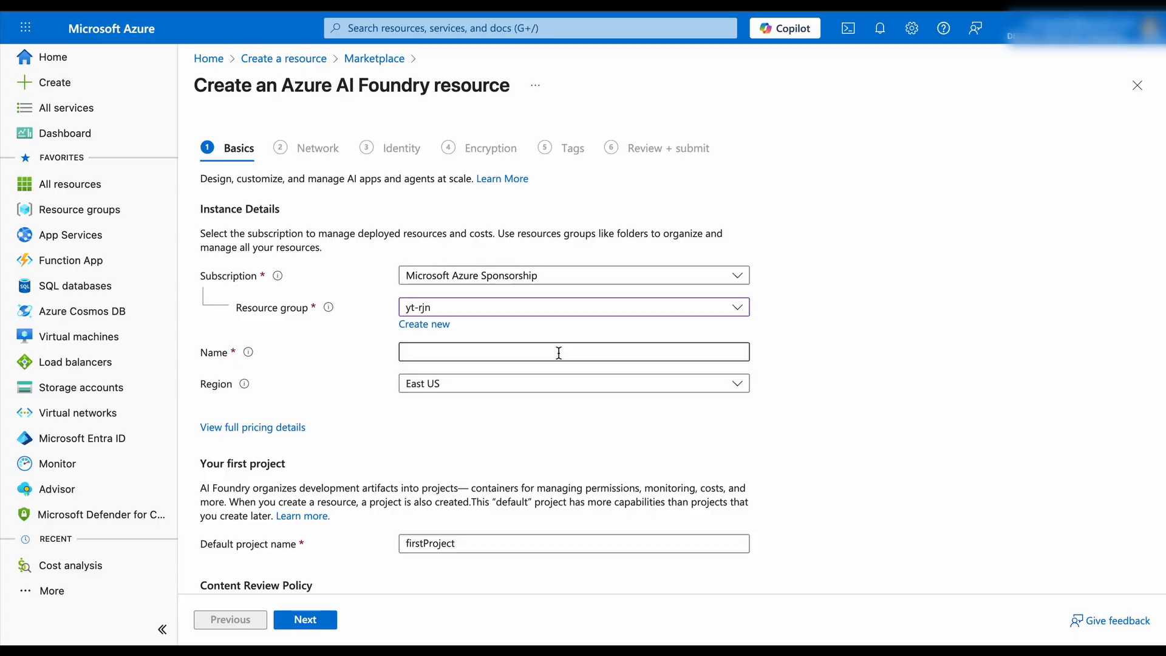
left_click(559, 353)
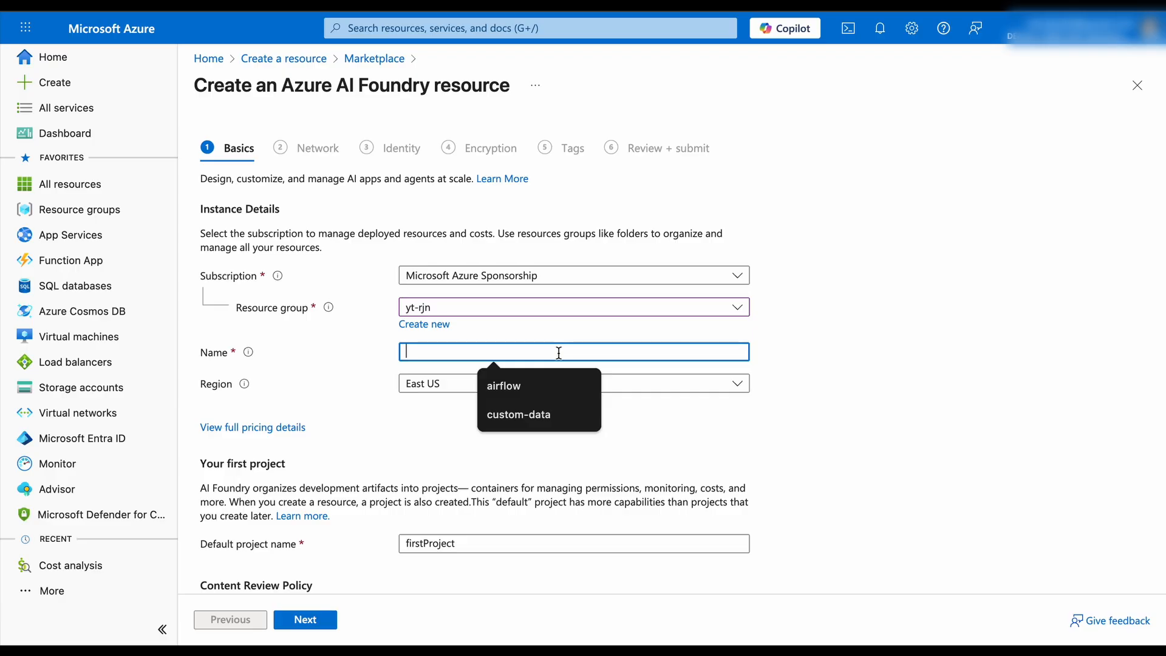
type("azru")
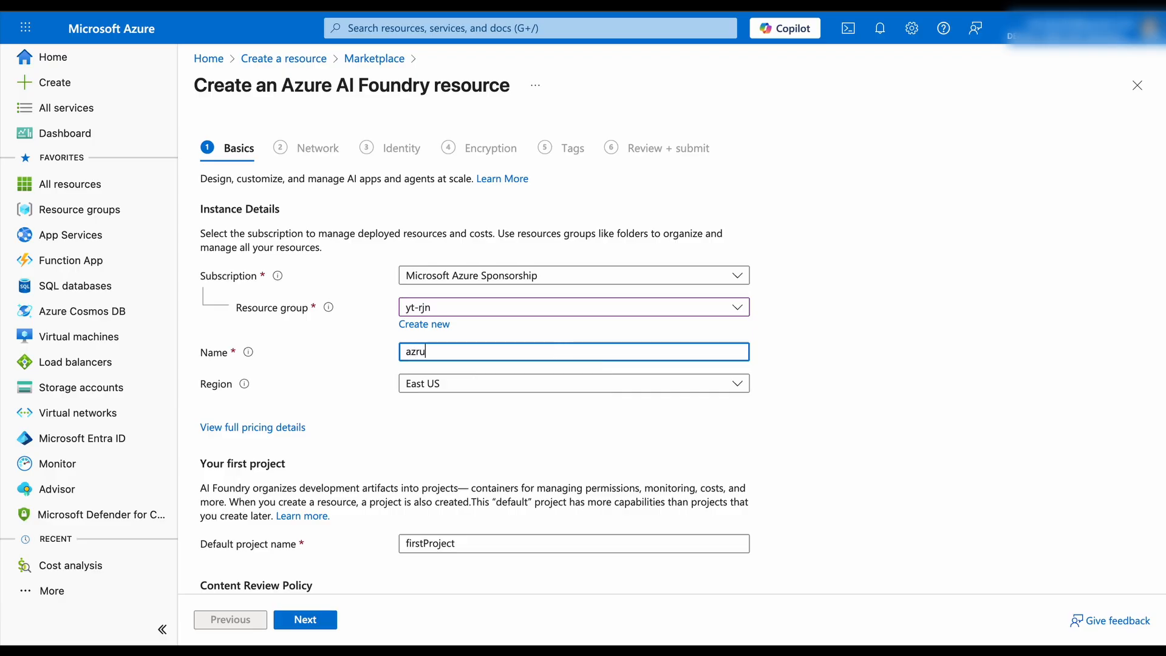
type("r")
key("BackSpace")
key("BackSpace")
key("BackSpace")
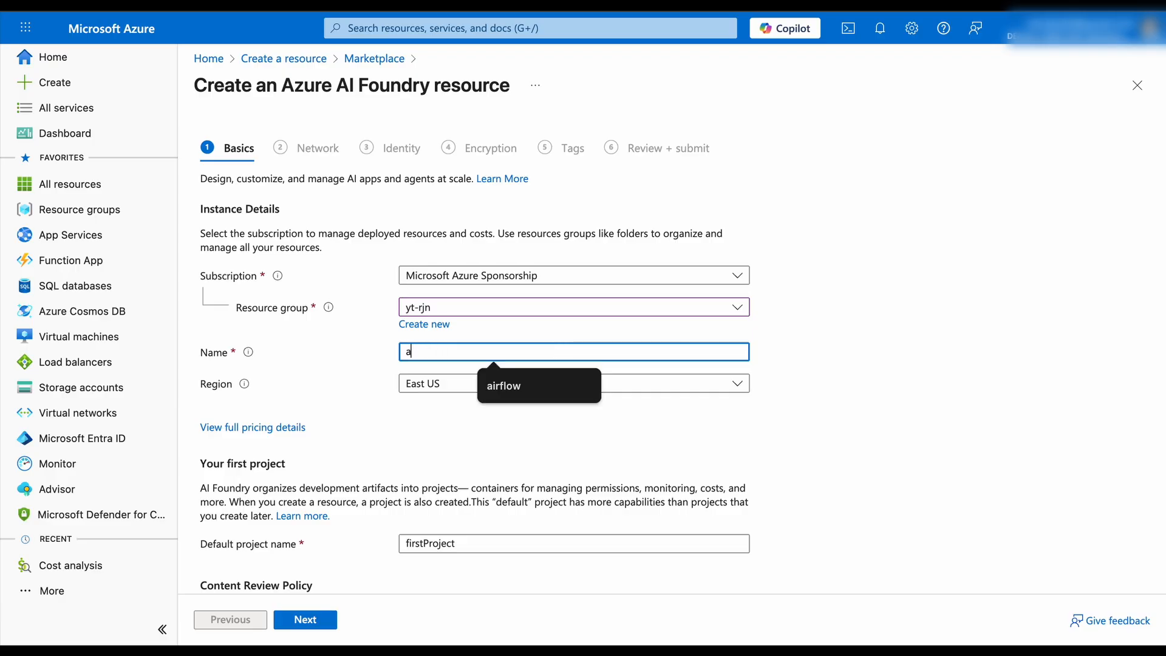
type("azure-ai-demo-yt")
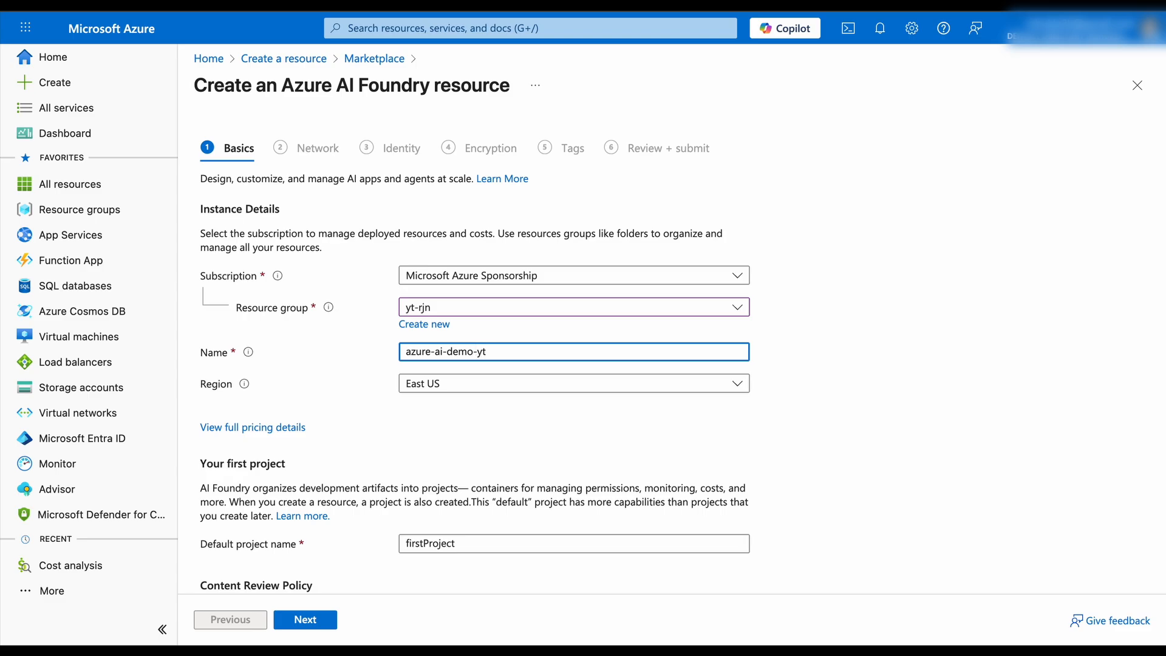
Step: Browse the available regions and select East US for the resource
left_click(534, 385)
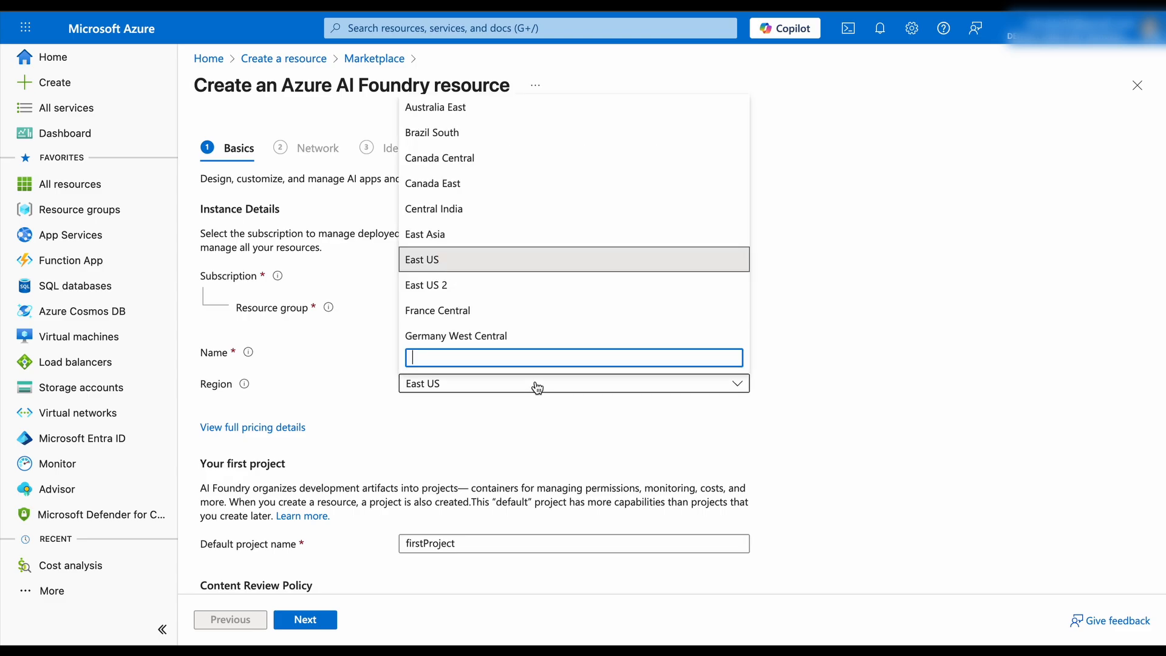
left_click(456, 261)
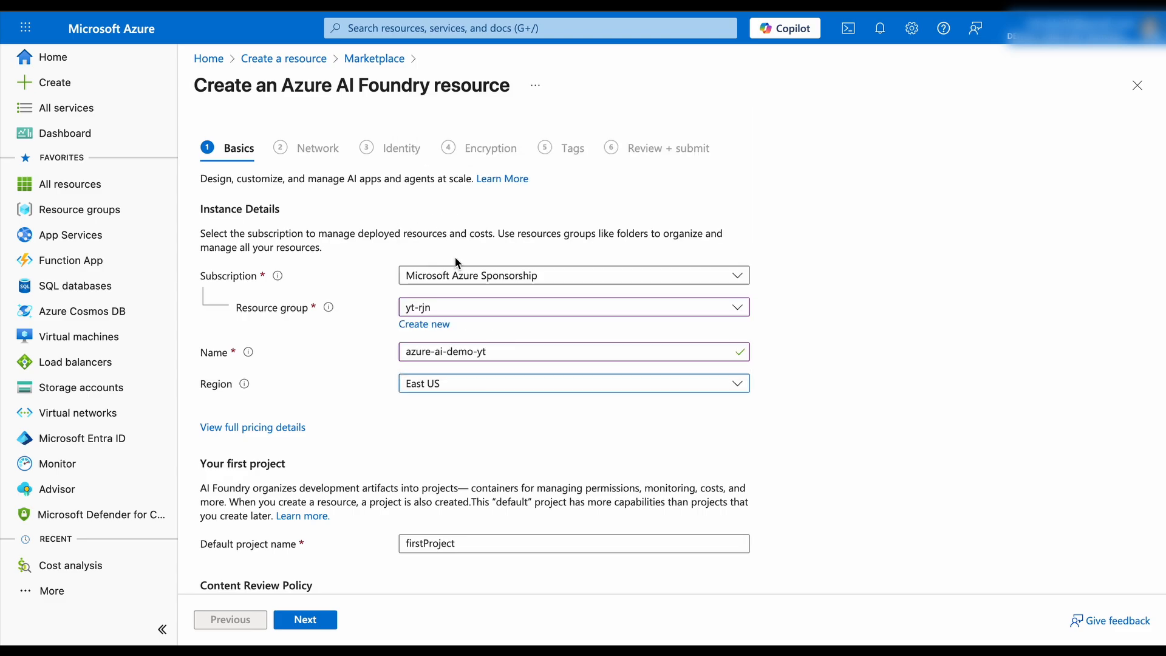
left_click(492, 384)
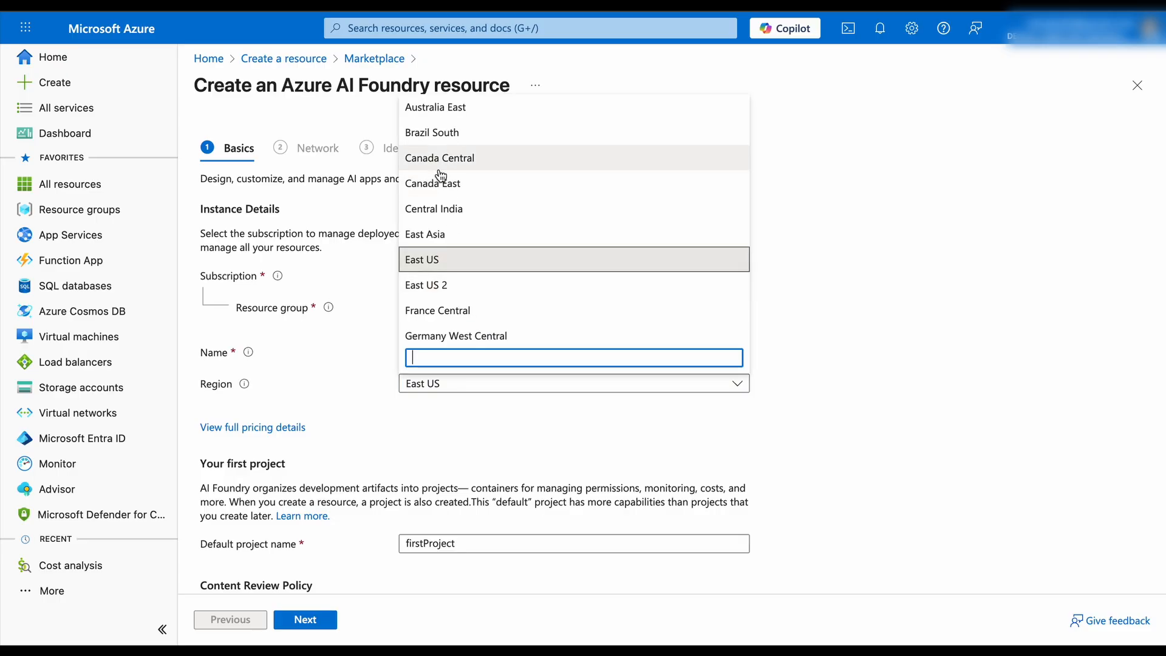
scroll(467, 303, "down", 1)
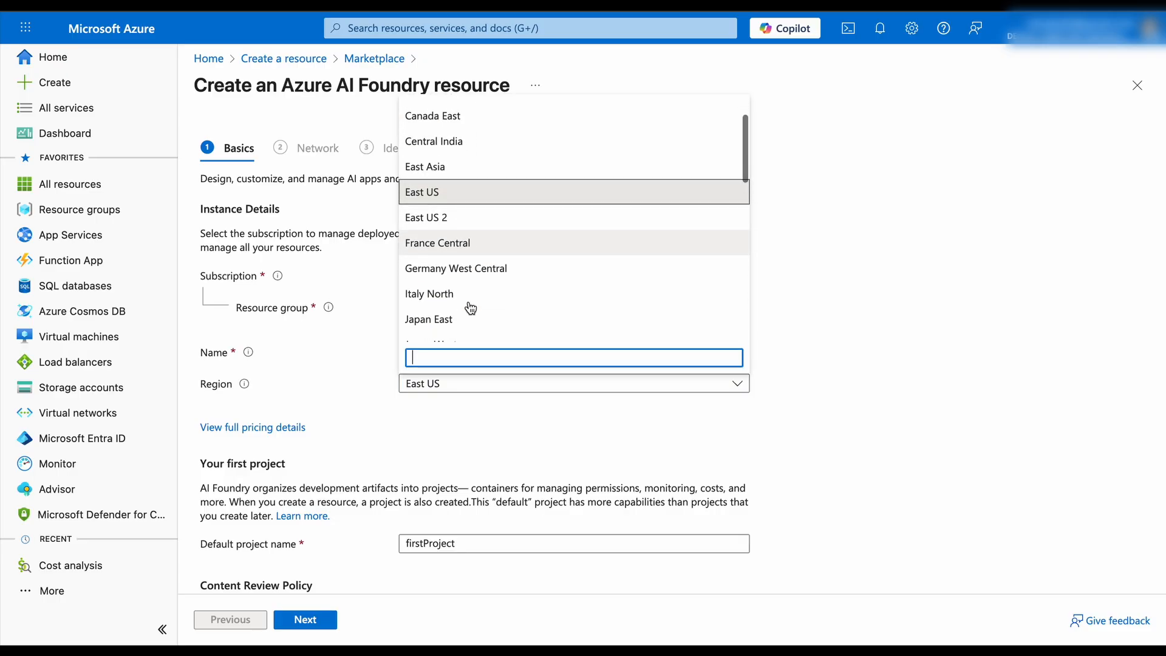
scroll(449, 140, "up", 1)
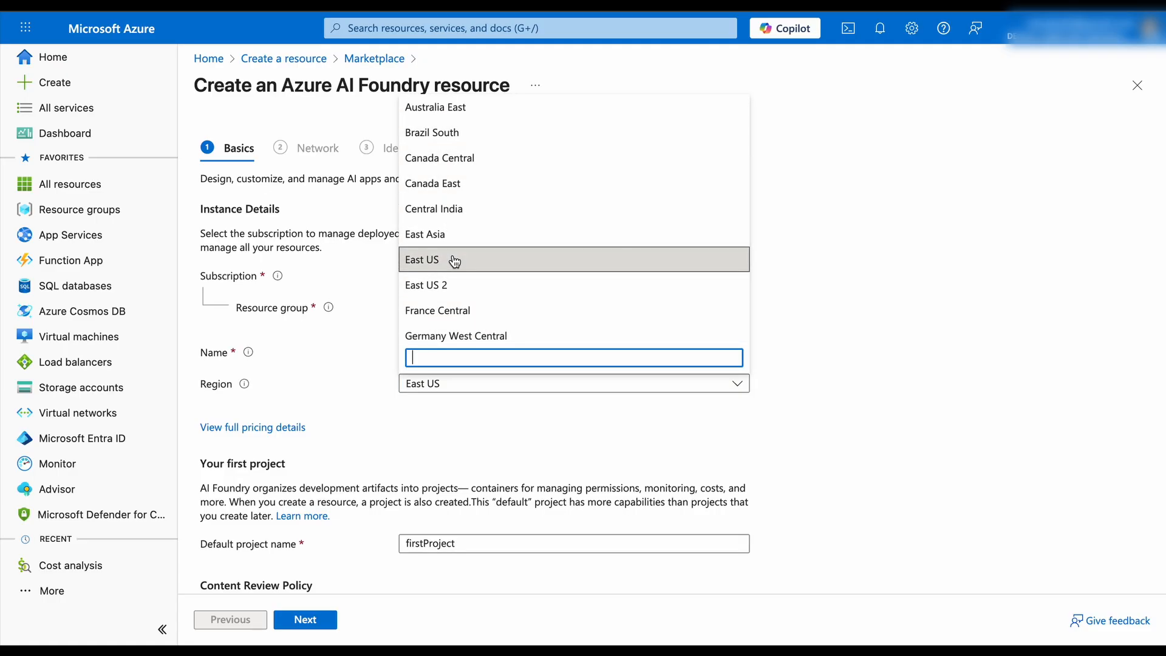
left_click(455, 260)
Step: Set the default project name to Demo and continue to the network settings
scroll(480, 520, "down", 1)
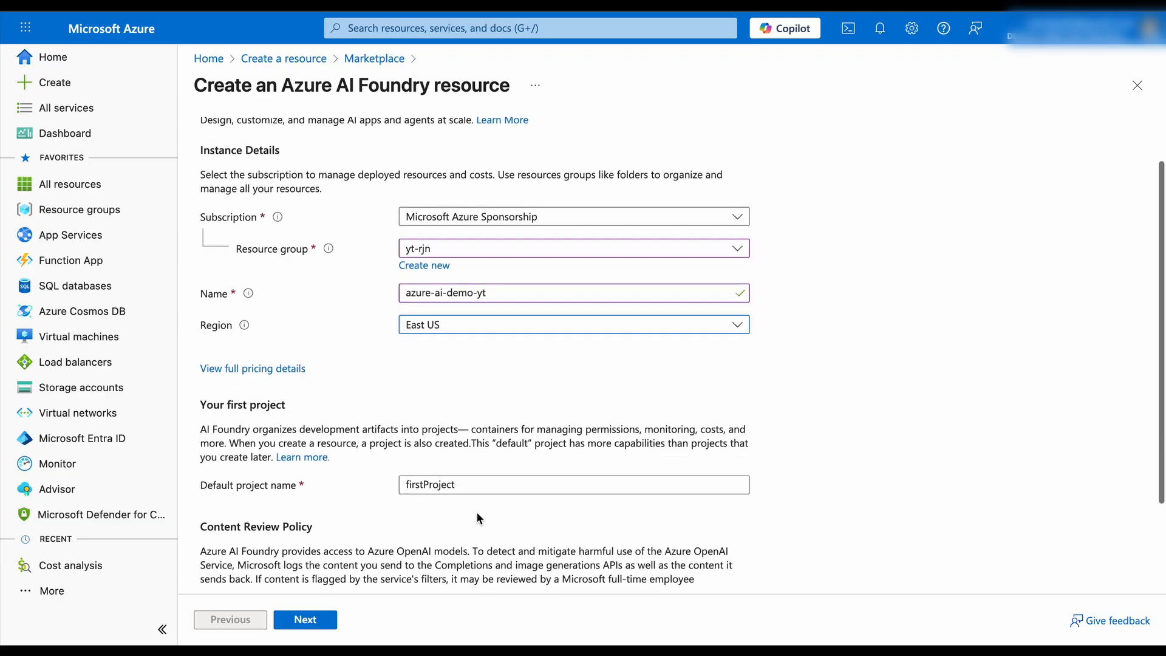
double_click(425, 484)
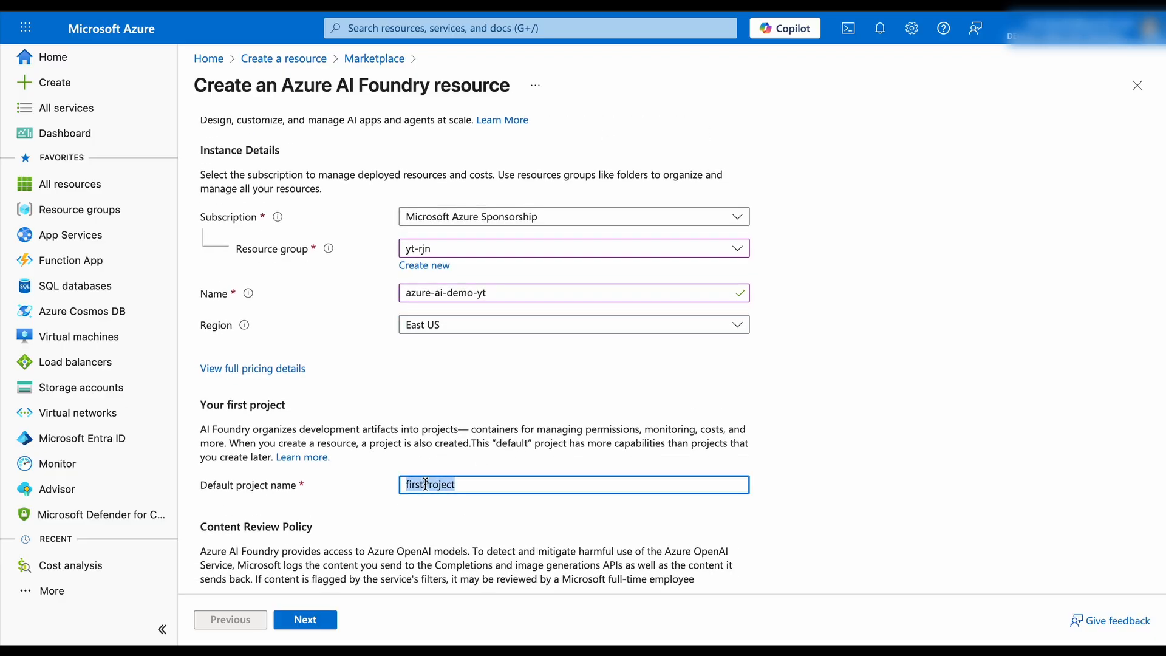
key("BackSpace")
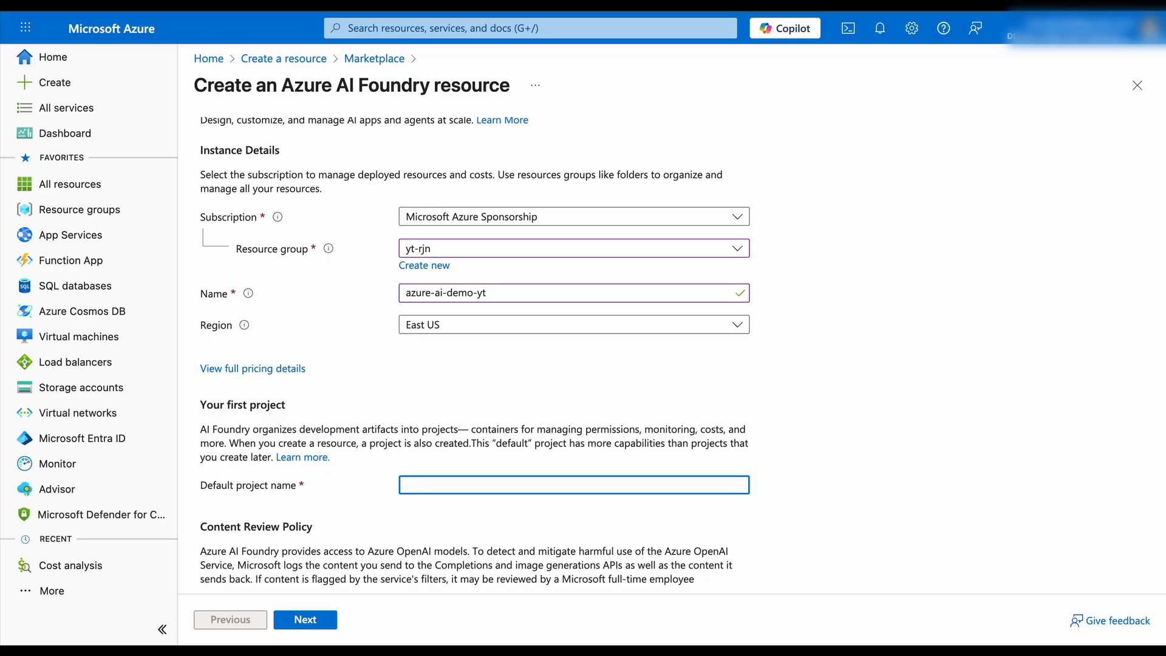
type("Demo")
left_click(301, 619)
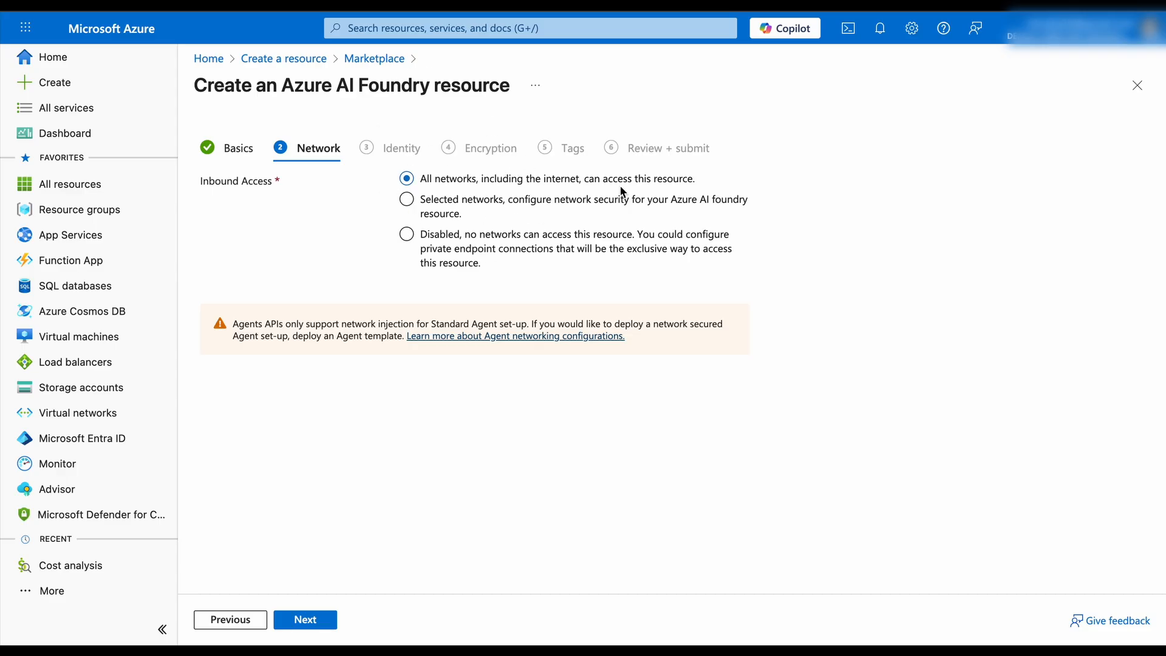
Step: Limit inbound access to selected networks and add 172.31.222.18 to the firewall's allowed addresses
left_click(406, 202)
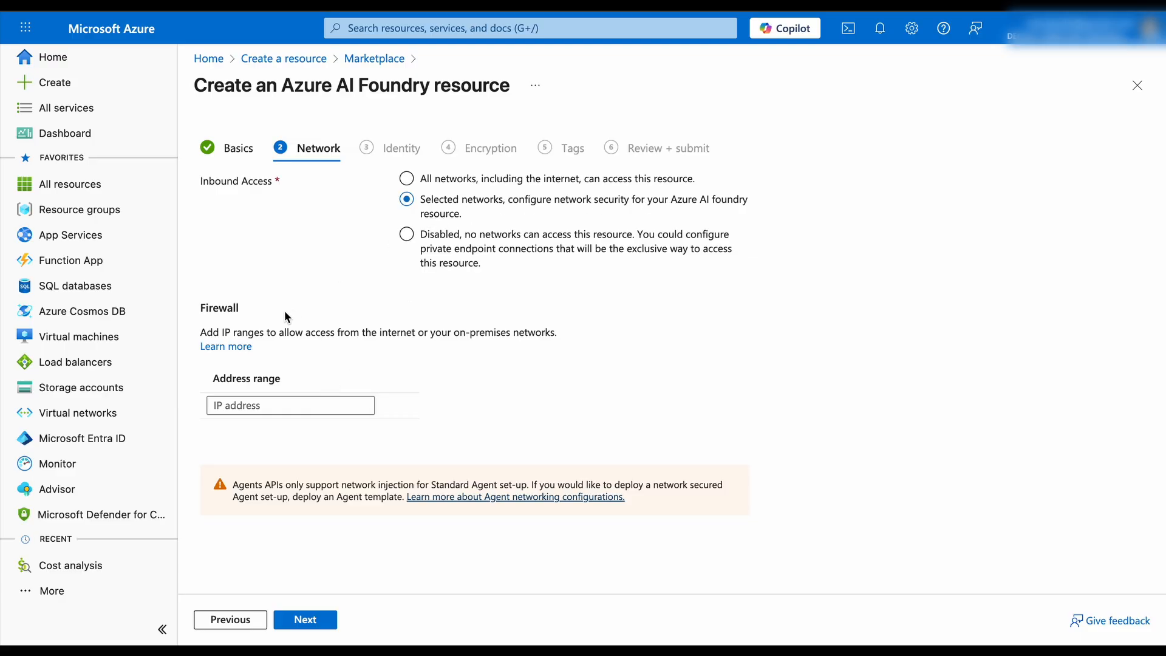
left_click(268, 405)
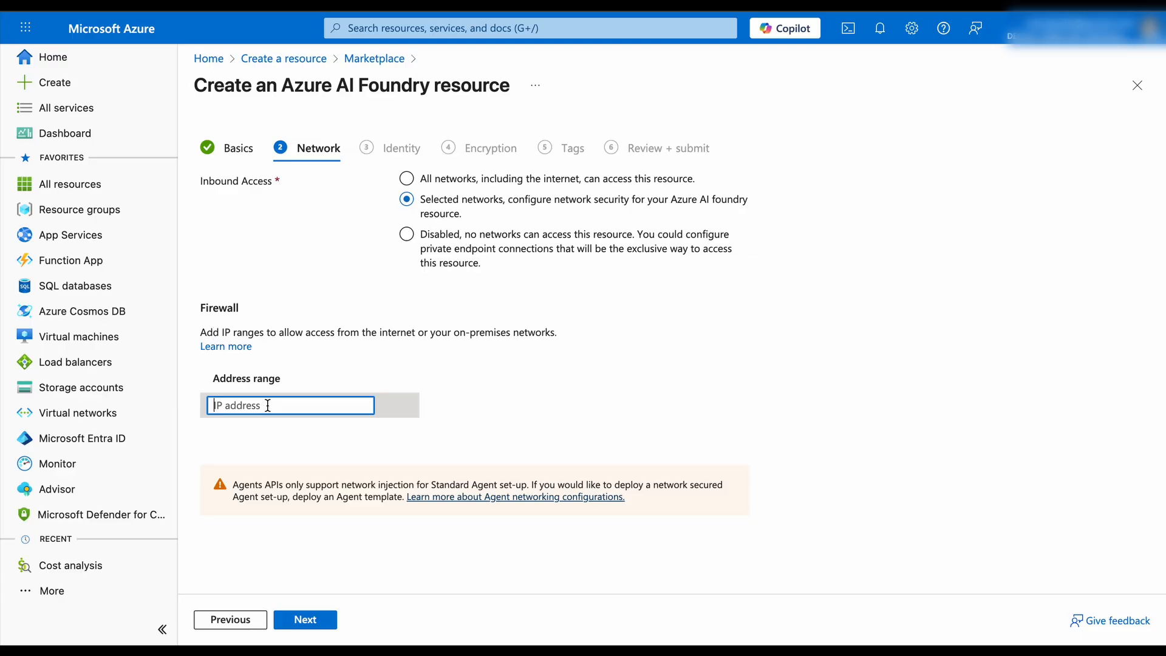
type("172.31.222.18")
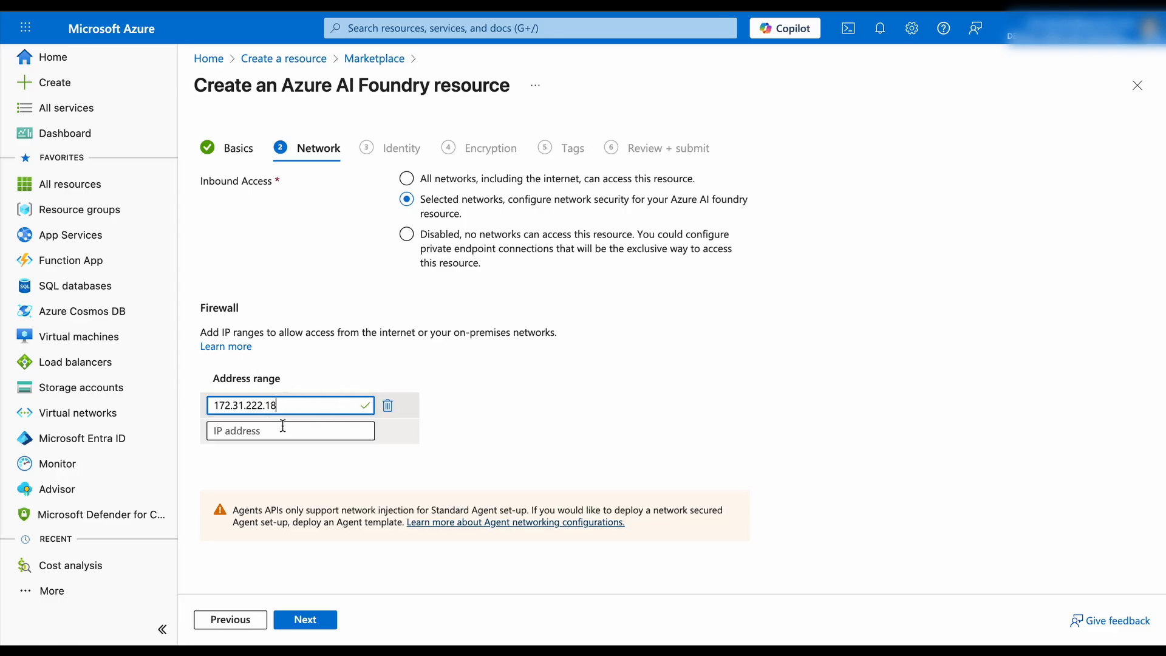
Step: Copy the first firewall address into a second entry and change it to 172.31.222.30
left_click(278, 430)
left_click(252, 408)
double_click(252, 408)
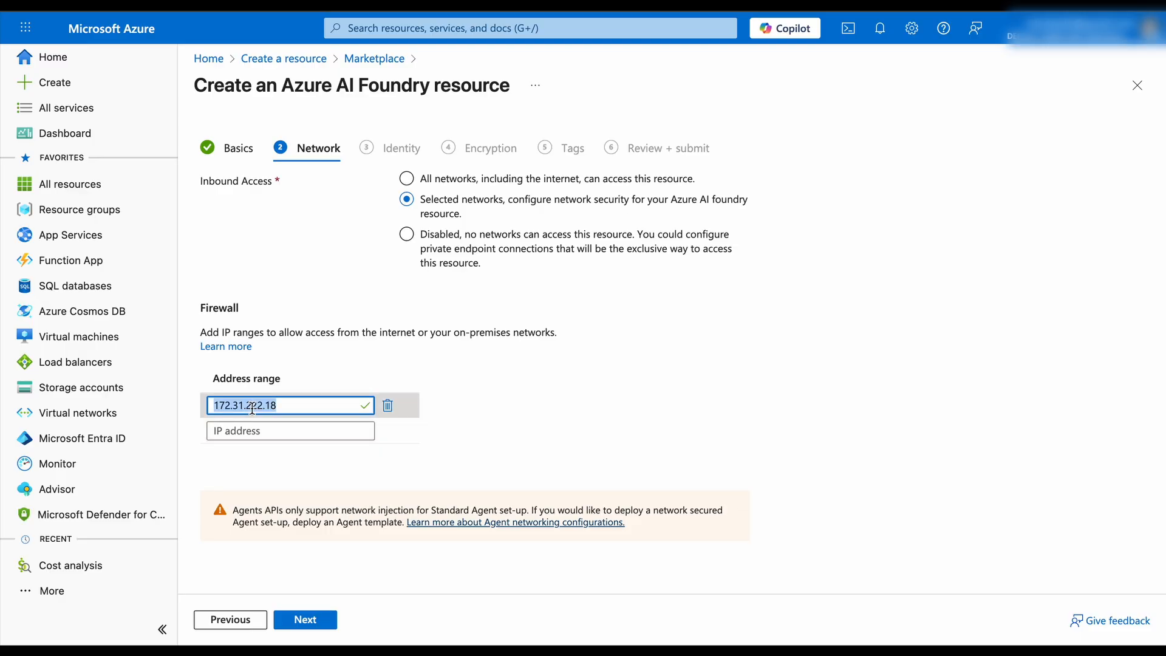
key("ctrl+c")
left_click(252, 432)
key("ctrl+v")
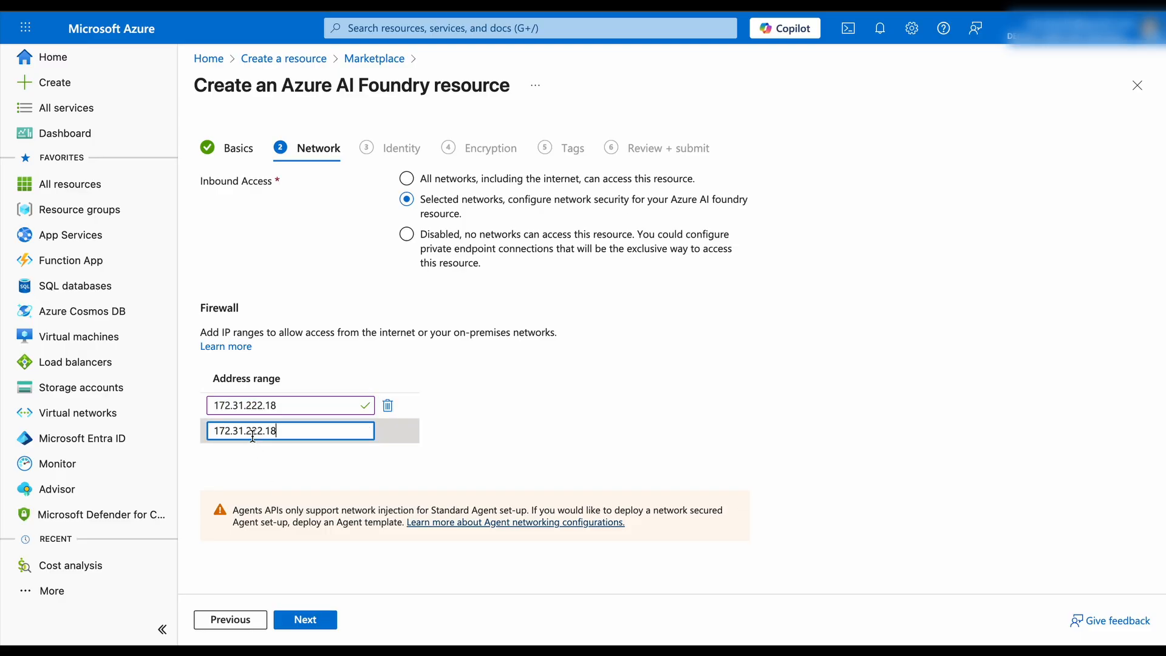
key("BackSpace")
key("BackSpace")
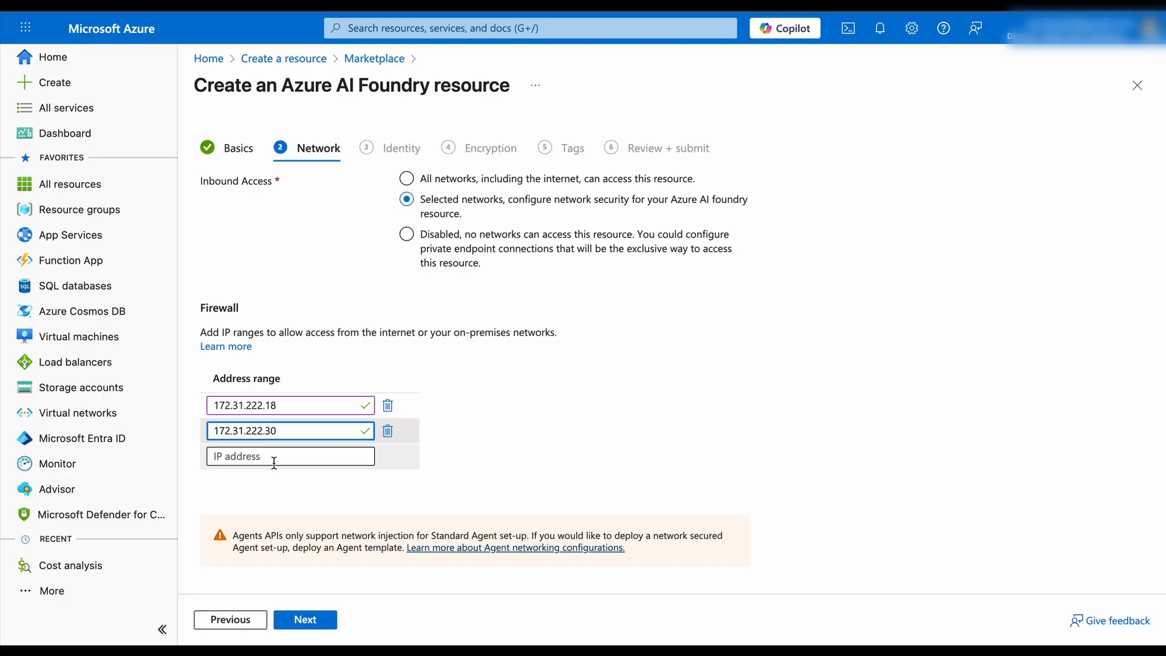
Step: Remove both firewall IP addresses and set inbound access to Disabled
left_click(388, 430)
left_click(388, 408)
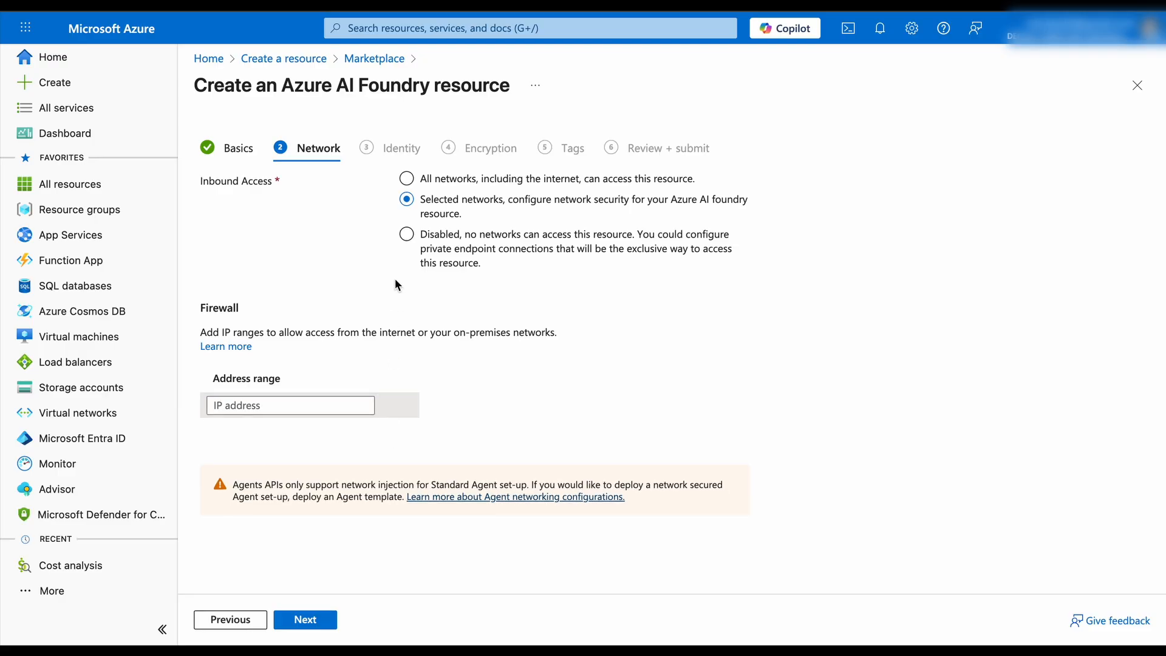
left_click(406, 234)
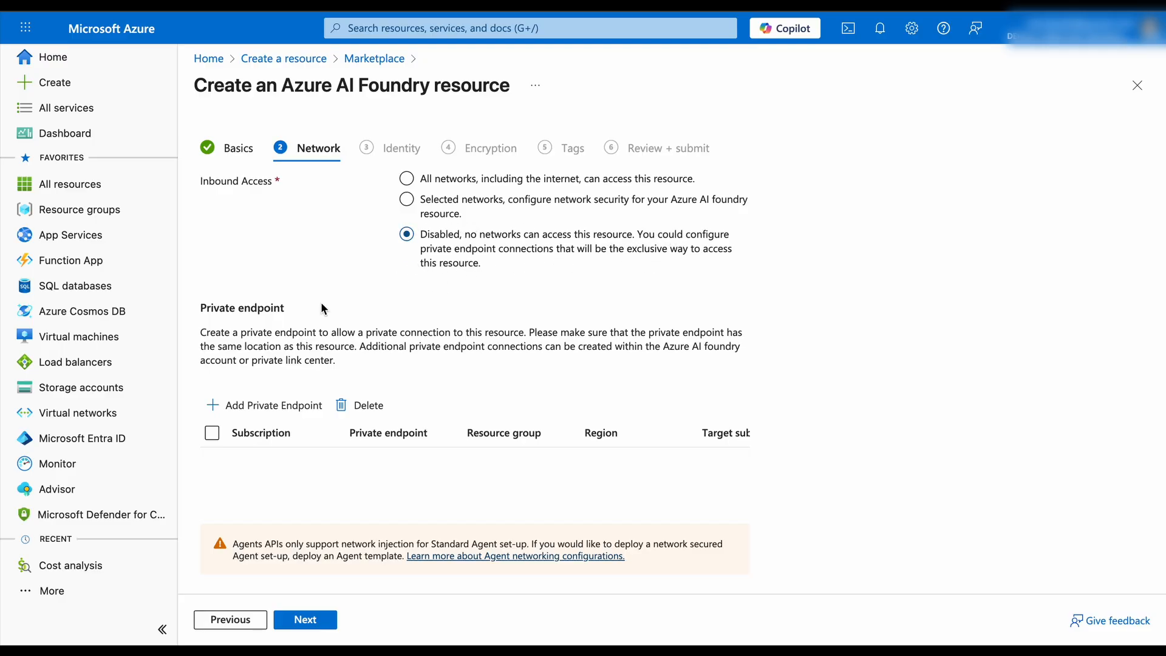
Step: Start a private endpoint named demo in resource group yt-rjn, with Cognitive Services as the target sub-resource
left_click(220, 410)
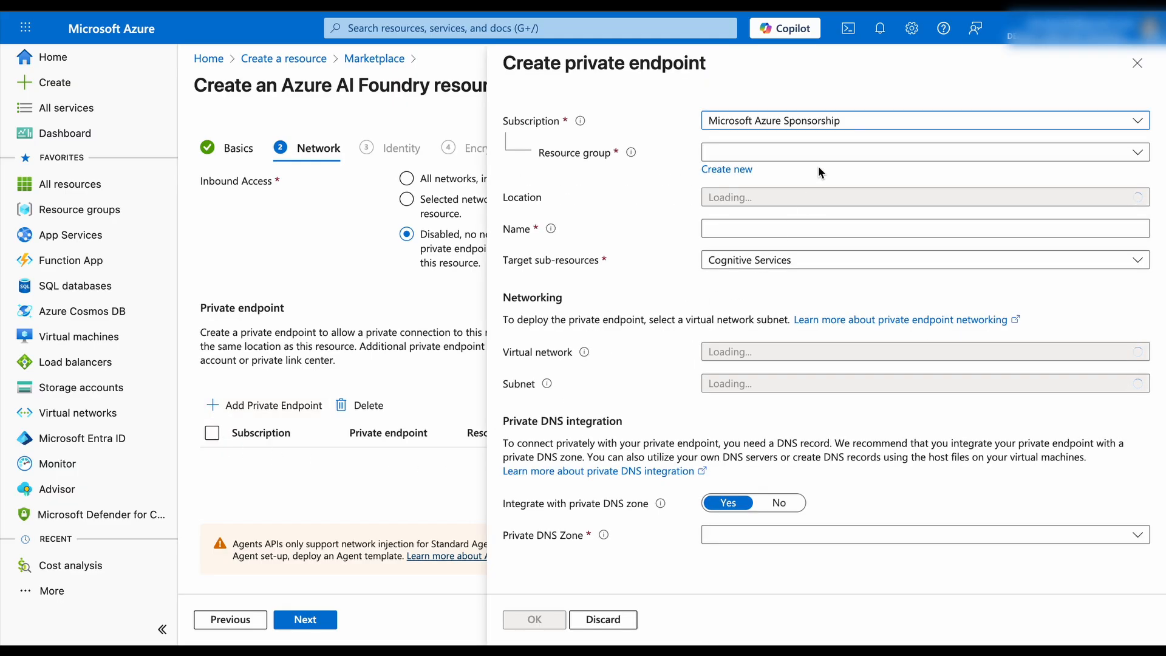
left_click(878, 152)
left_click(772, 207)
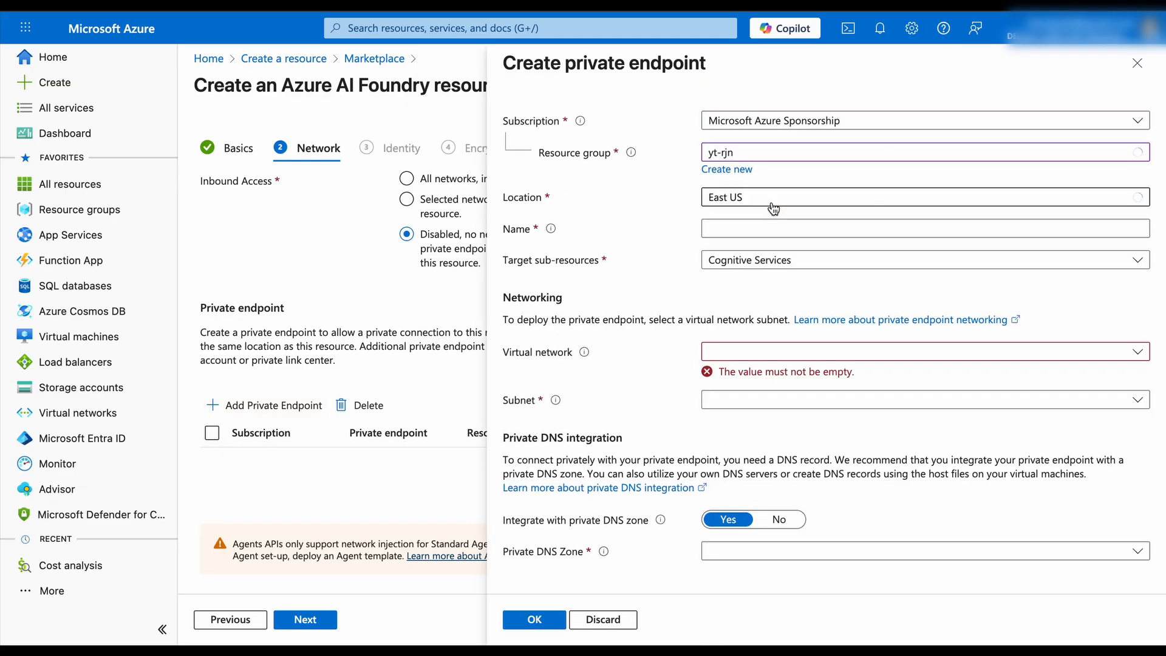
left_click(768, 231)
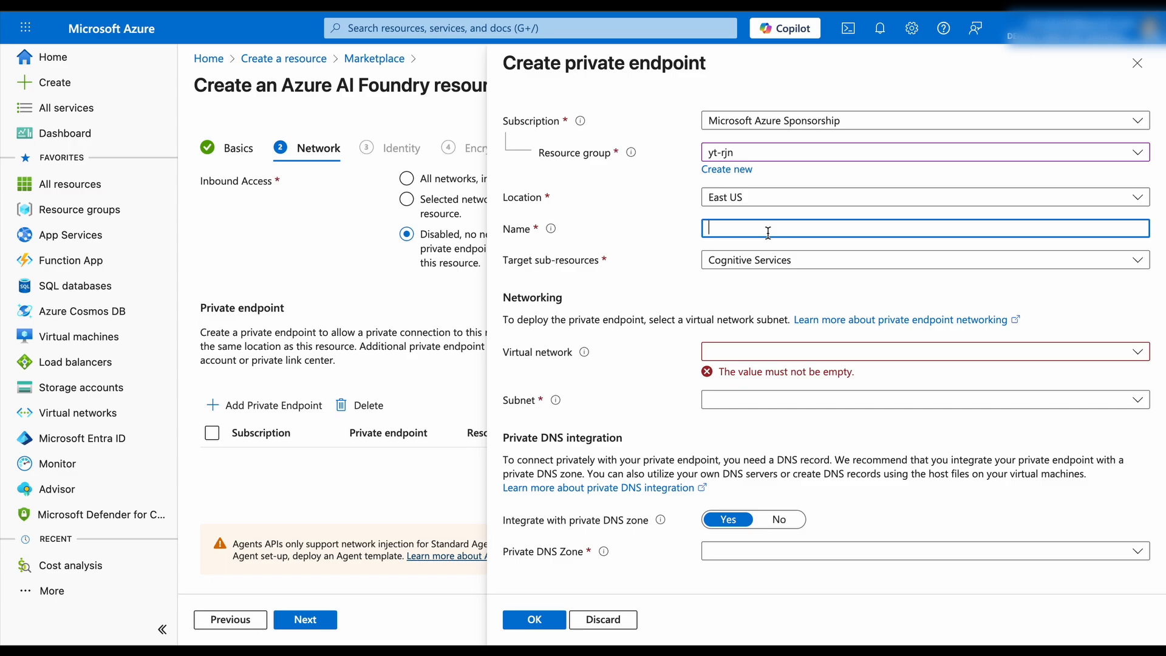
type("demo")
left_click(775, 262)
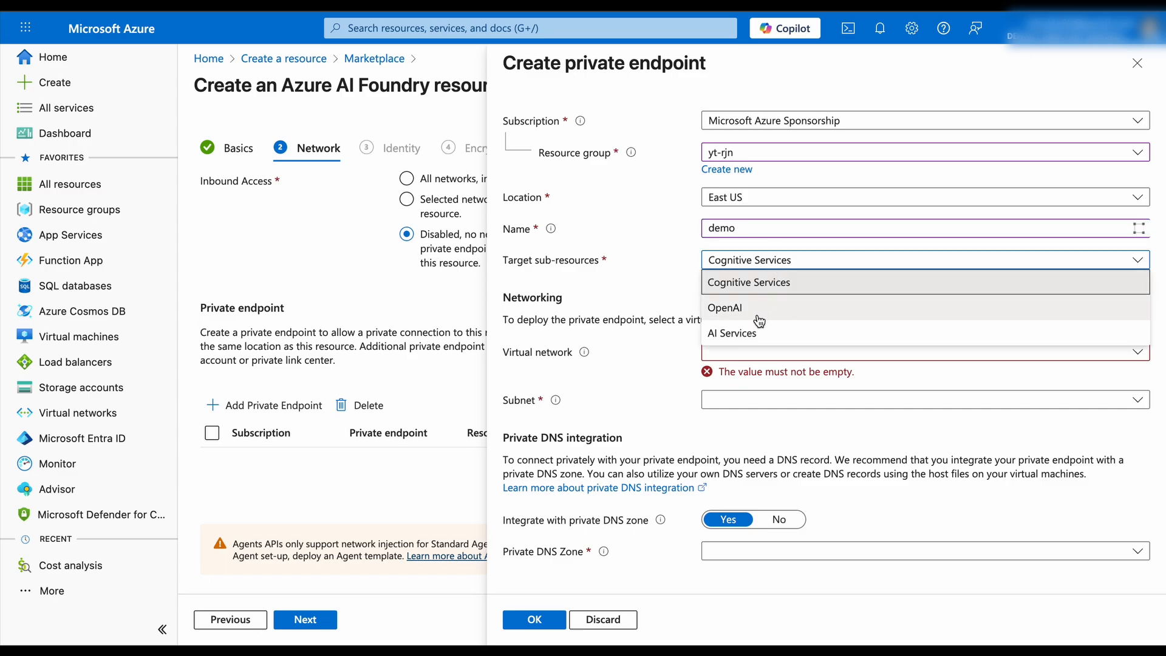
left_click(755, 282)
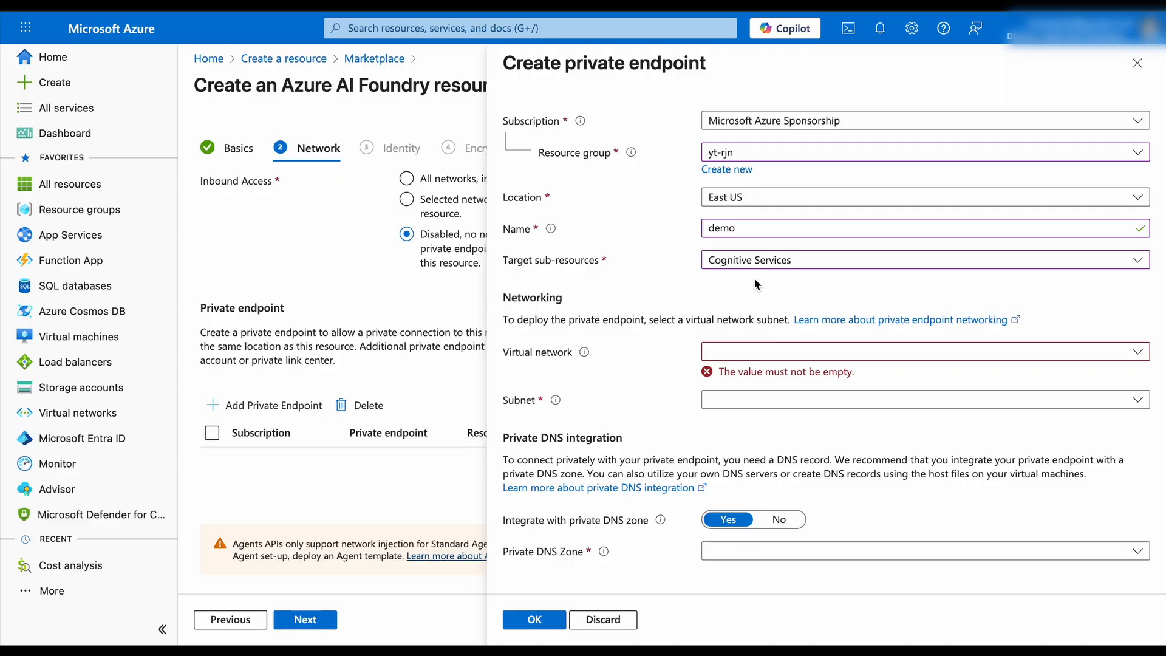
Step: Check which virtual networks, subnets and private DNS zones are available for the private endpoint
left_click(748, 355)
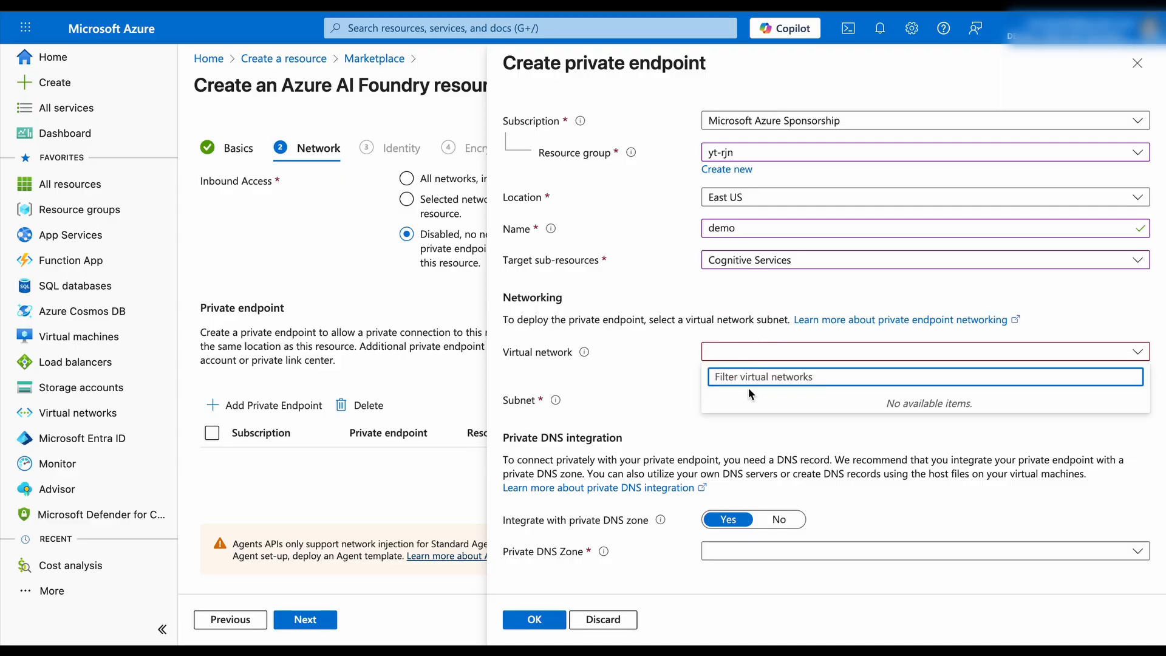
left_click(670, 348)
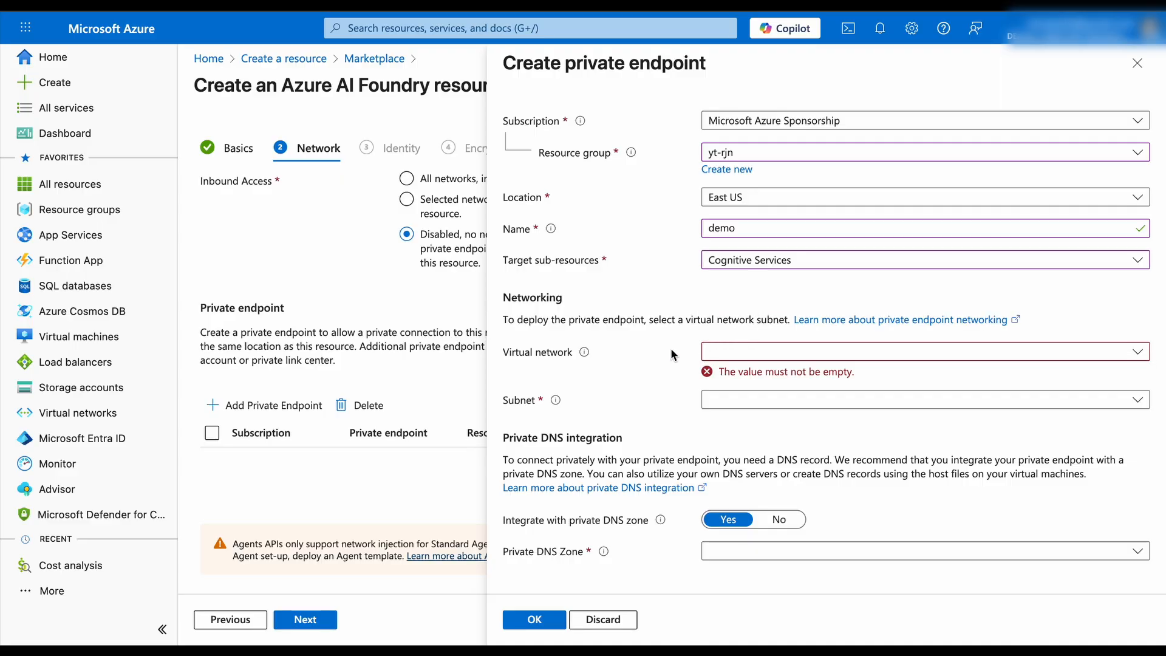
left_click(715, 400)
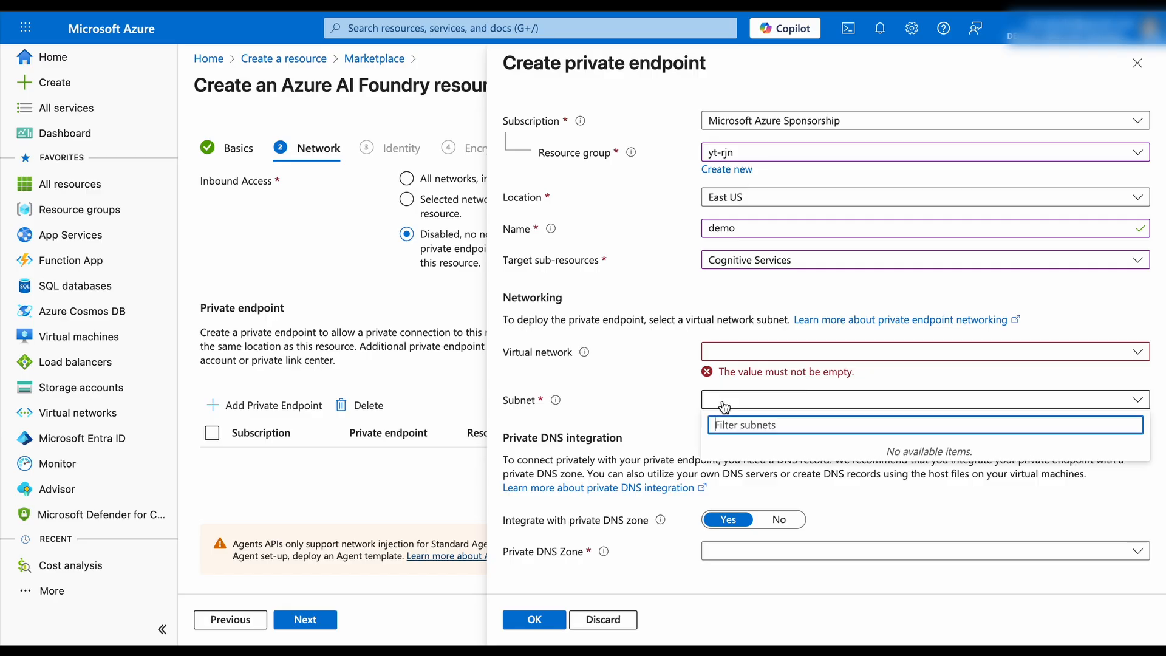
left_click(666, 380)
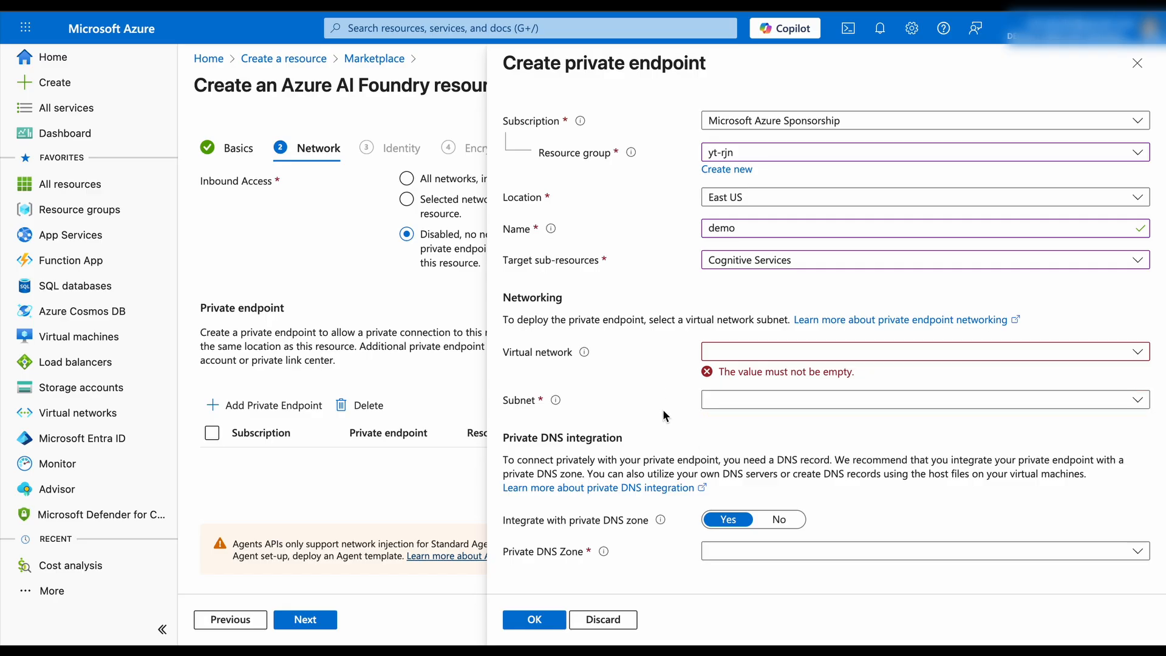
left_click(723, 554)
left_click(652, 538)
Step: Discard the unsaved private endpoint
left_click(601, 619)
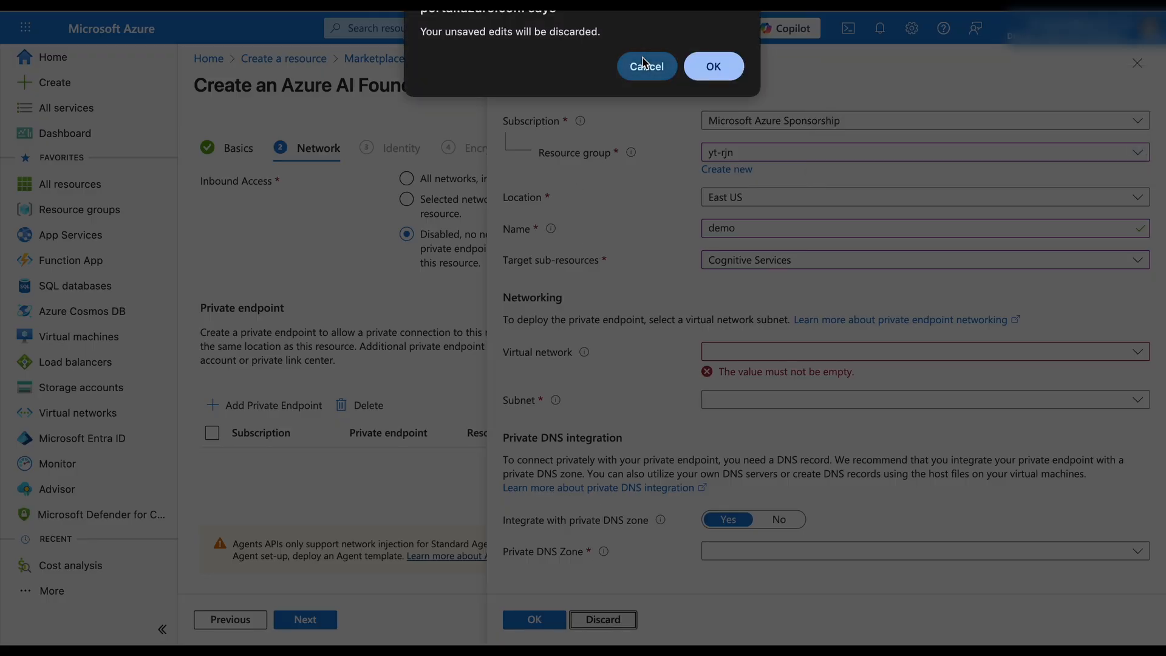
left_click(639, 67)
left_click(601, 618)
left_click(715, 67)
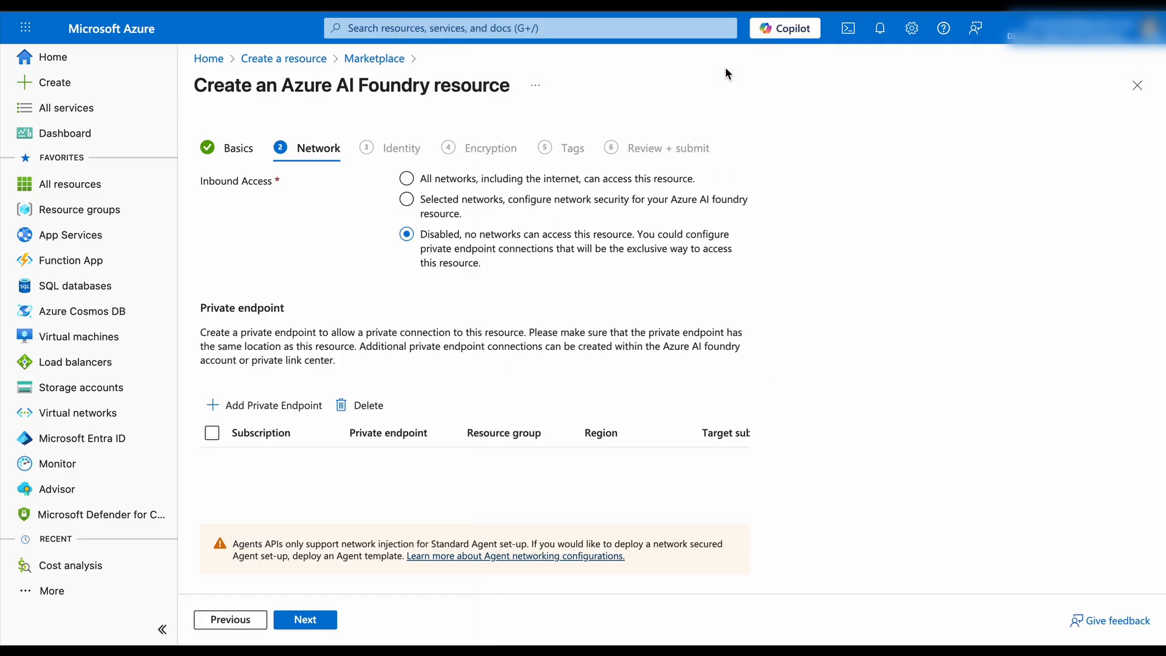
Step: Allow inbound access from all networks, including the internet, and continue to the identity settings
left_click(407, 179)
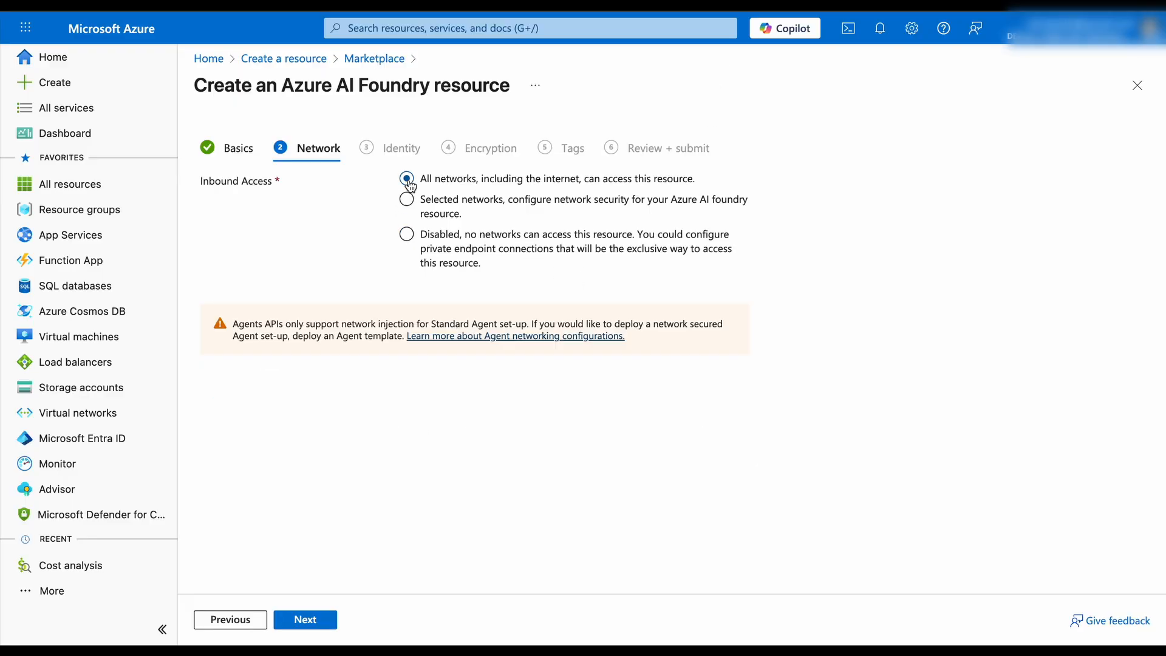
left_click(316, 622)
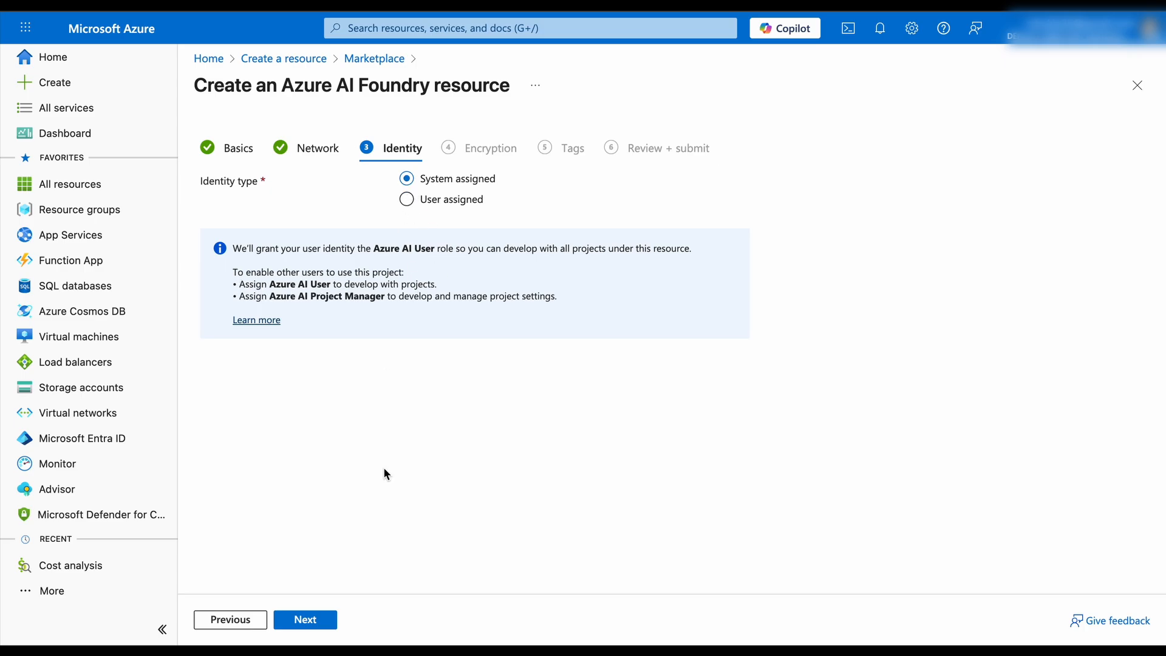
Step: Try the User assigned identity type and look for managed identities in the Microsoft Azure Sponsorship subscription
left_click(415, 197)
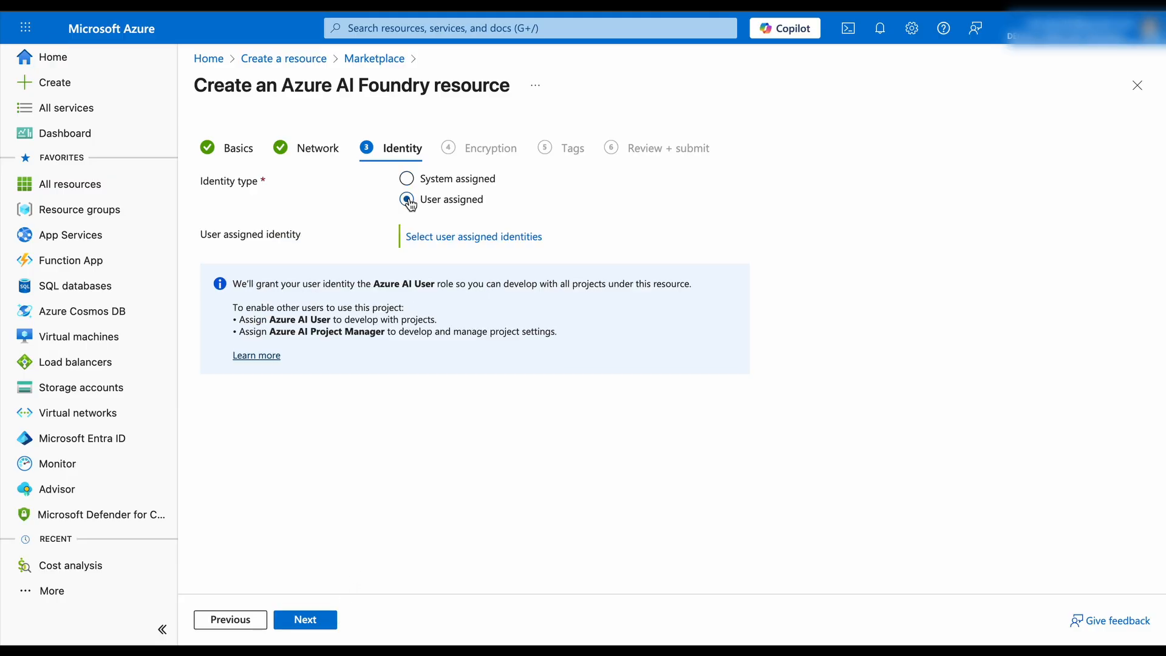
left_click(472, 239)
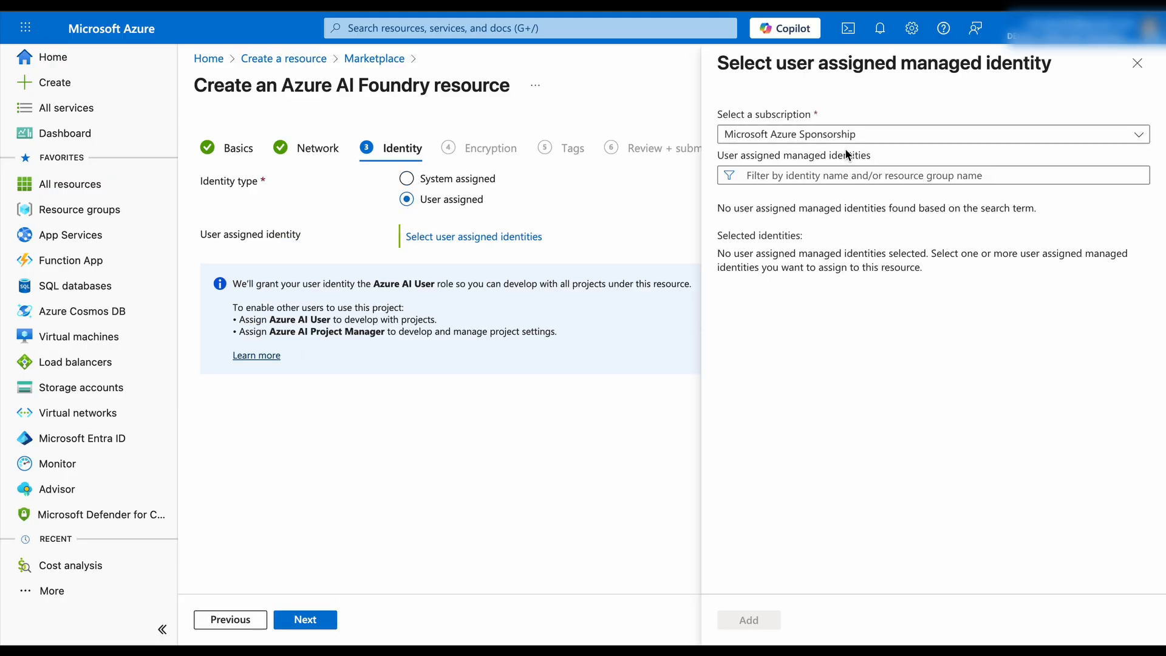
left_click(886, 134)
left_click(859, 220)
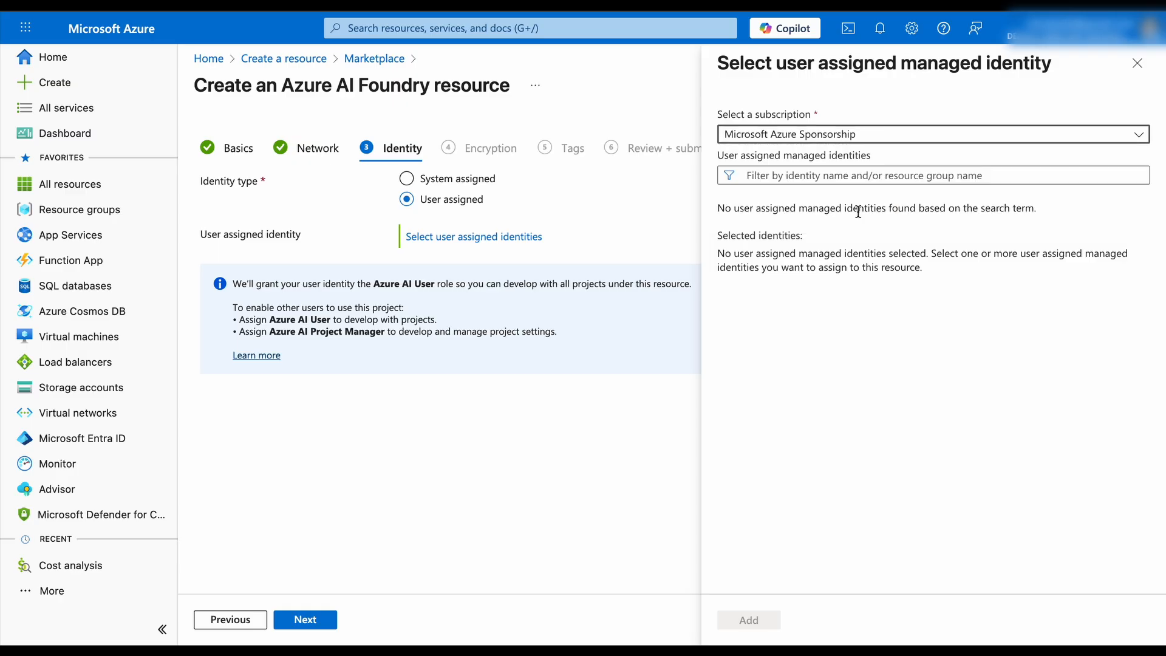
left_click(846, 176)
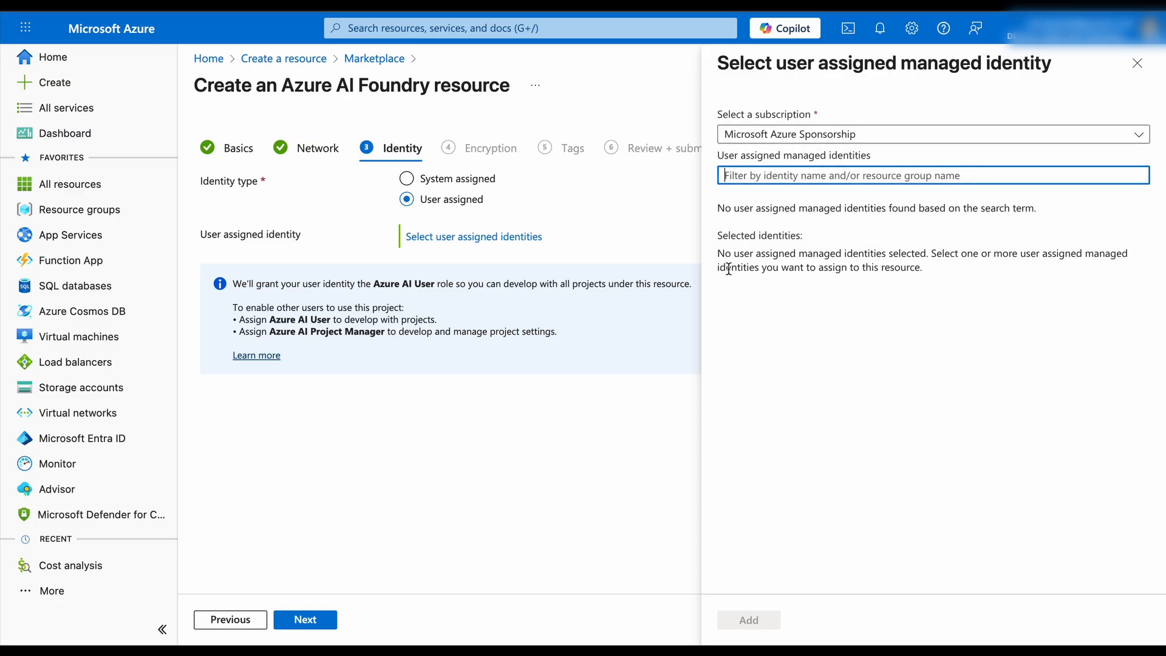
Step: Return the identity type to System assigned and continue to the encryption settings
left_click(564, 460)
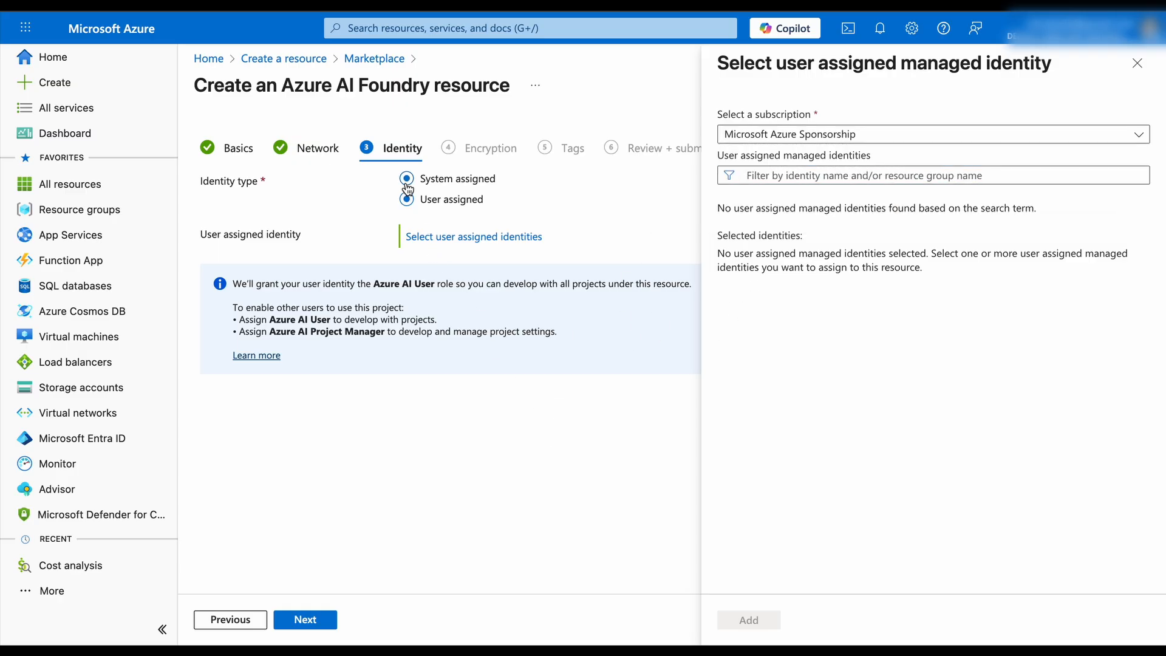
left_click(1133, 66)
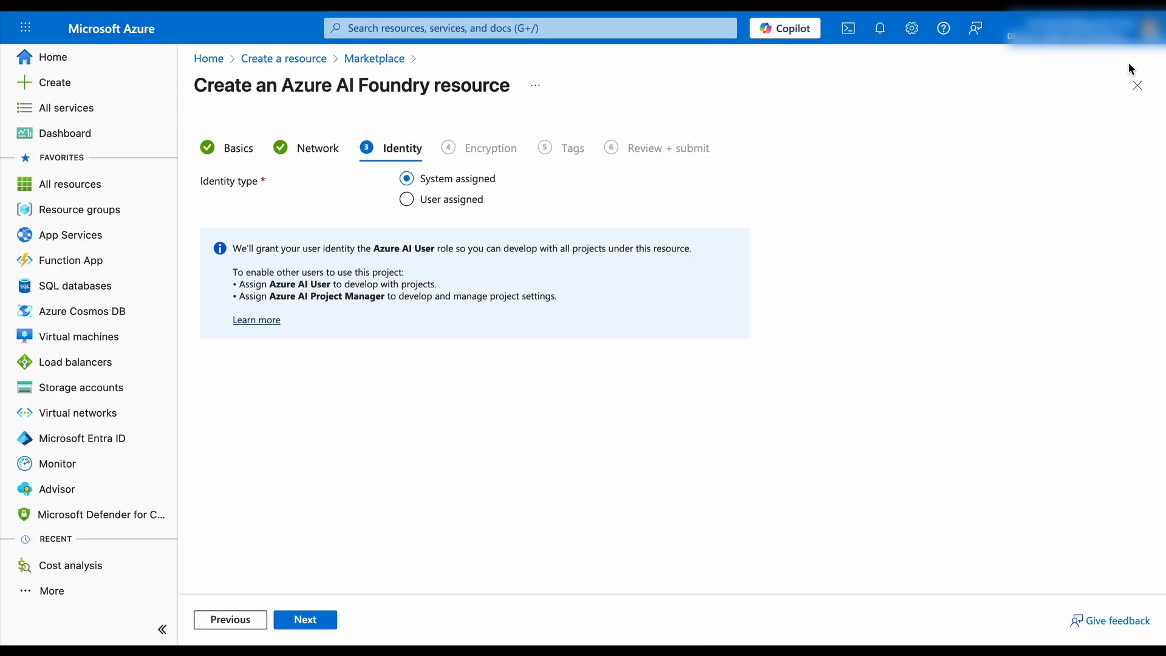
left_click(311, 622)
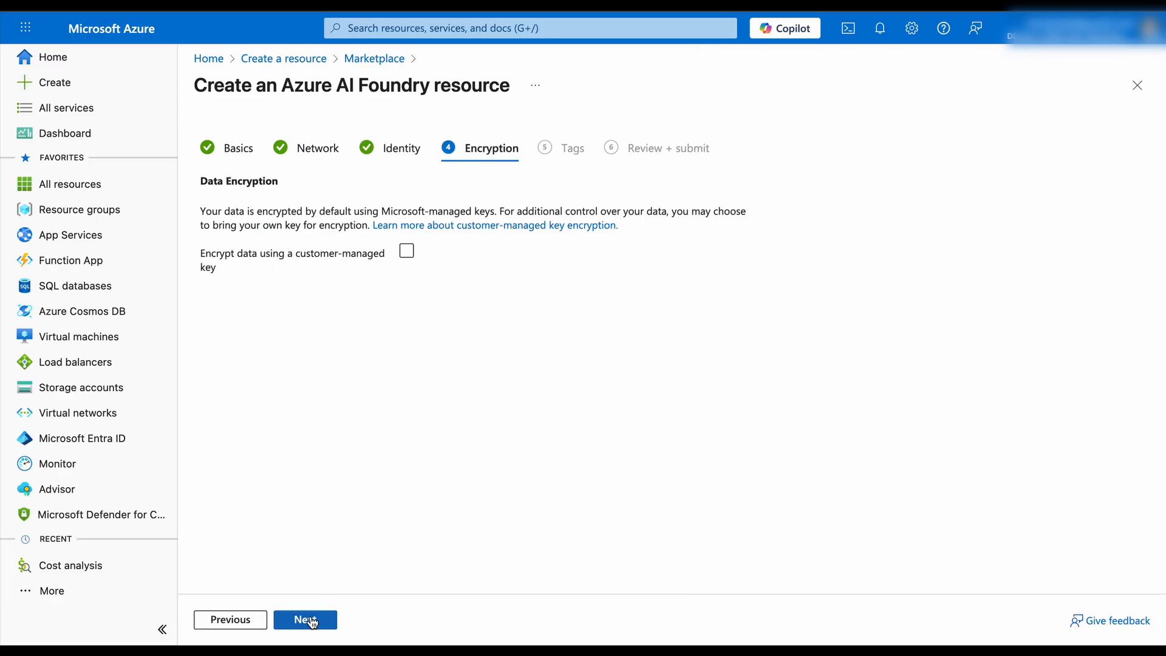
Step: Read the data encryption description, and turn encryption with a customer-managed key on and back off
left_click_drag(197, 213, 708, 225)
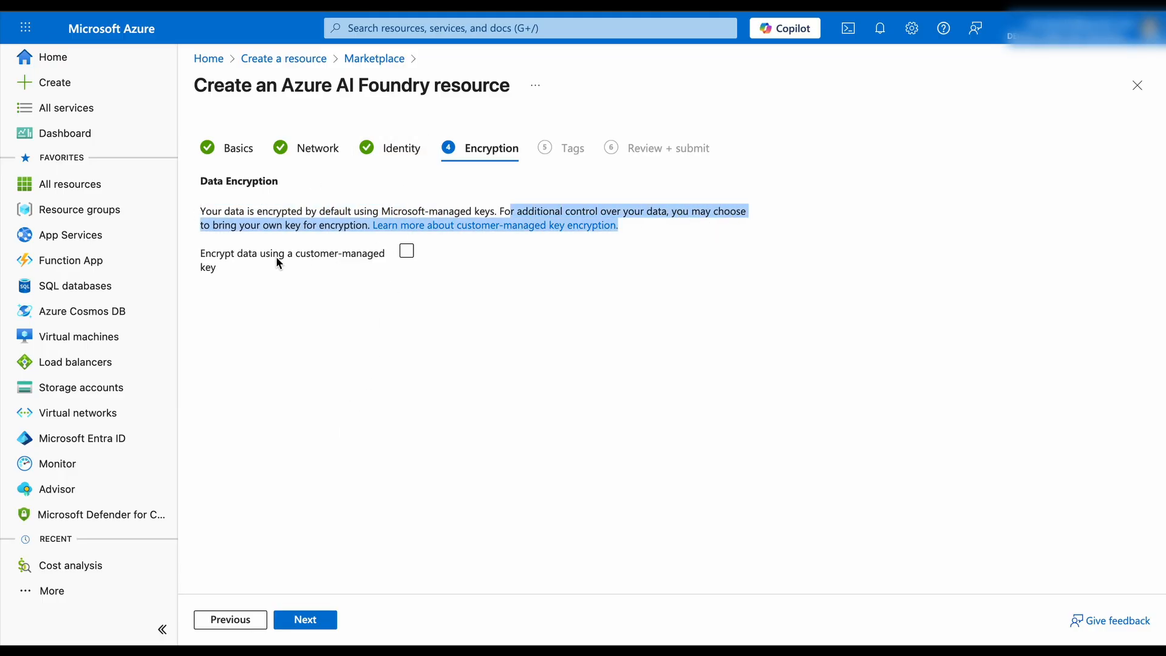
left_click_drag(188, 252, 267, 274)
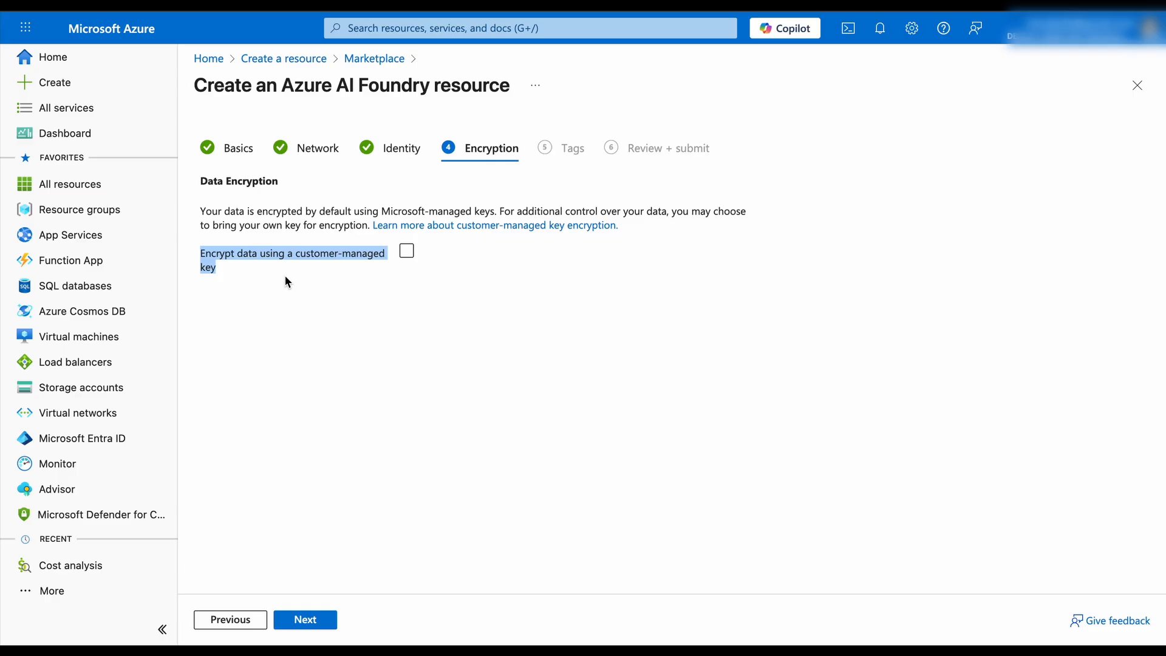
left_click(406, 250)
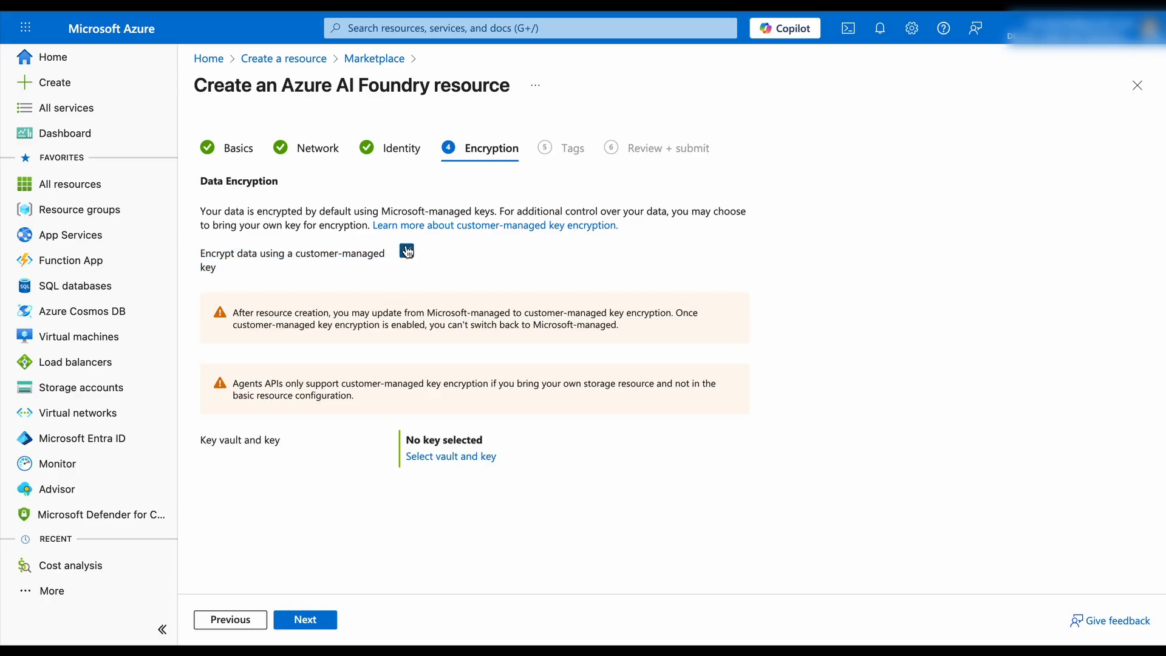
left_click(407, 250)
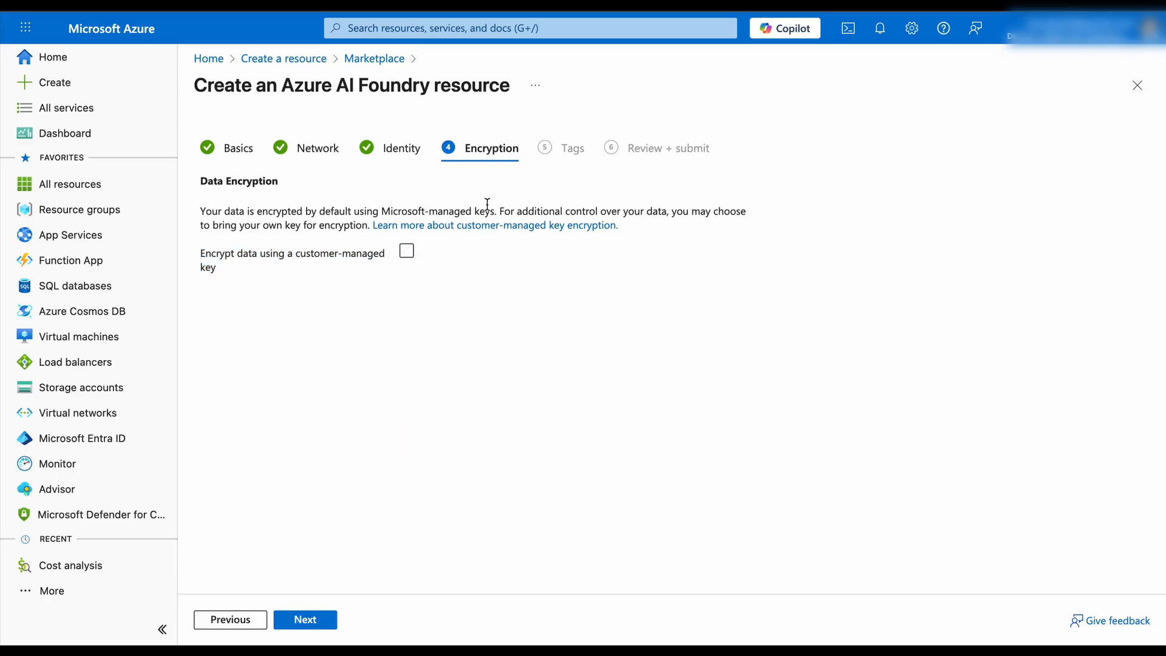
Step: Continue to the tag settings and enter ENV as the first tag's name
left_click(304, 625)
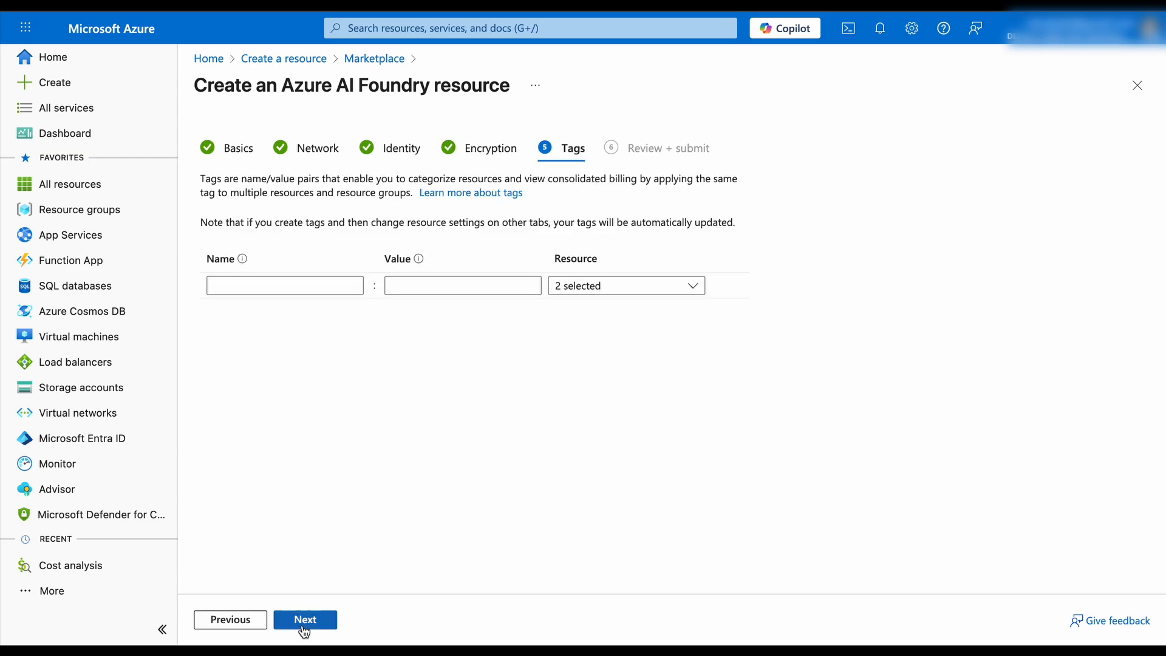
left_click(296, 287)
type("ENV")
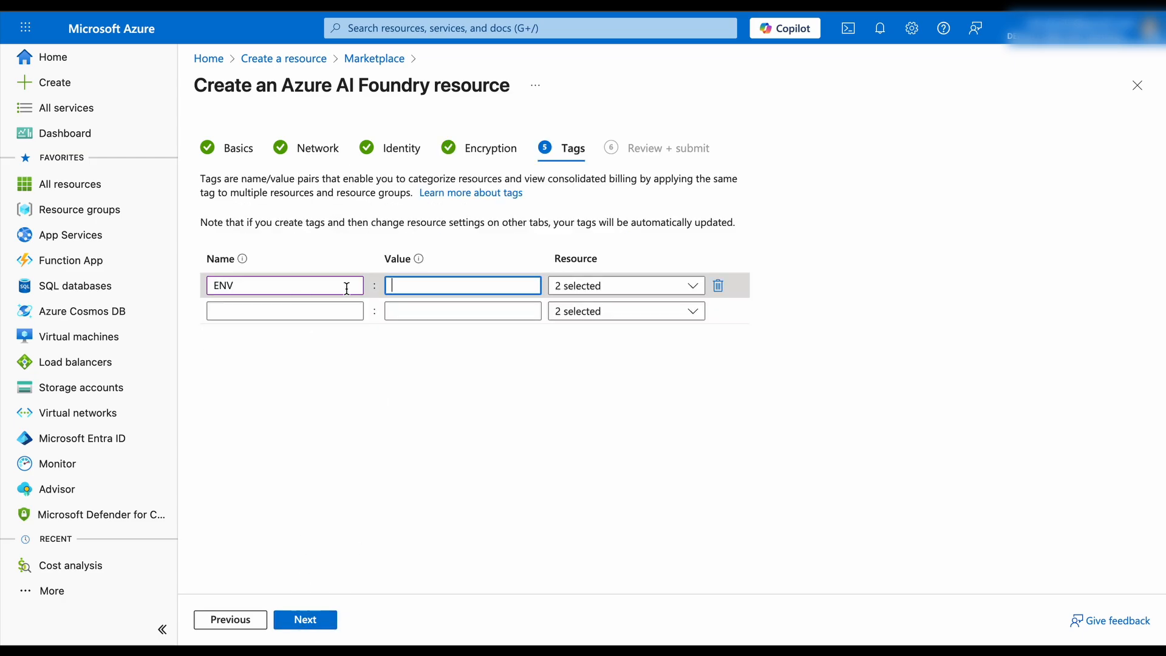
Step: Try PROD and STAGE as values for the ENV tag, clearing each one
left_click(395, 293)
type("D")
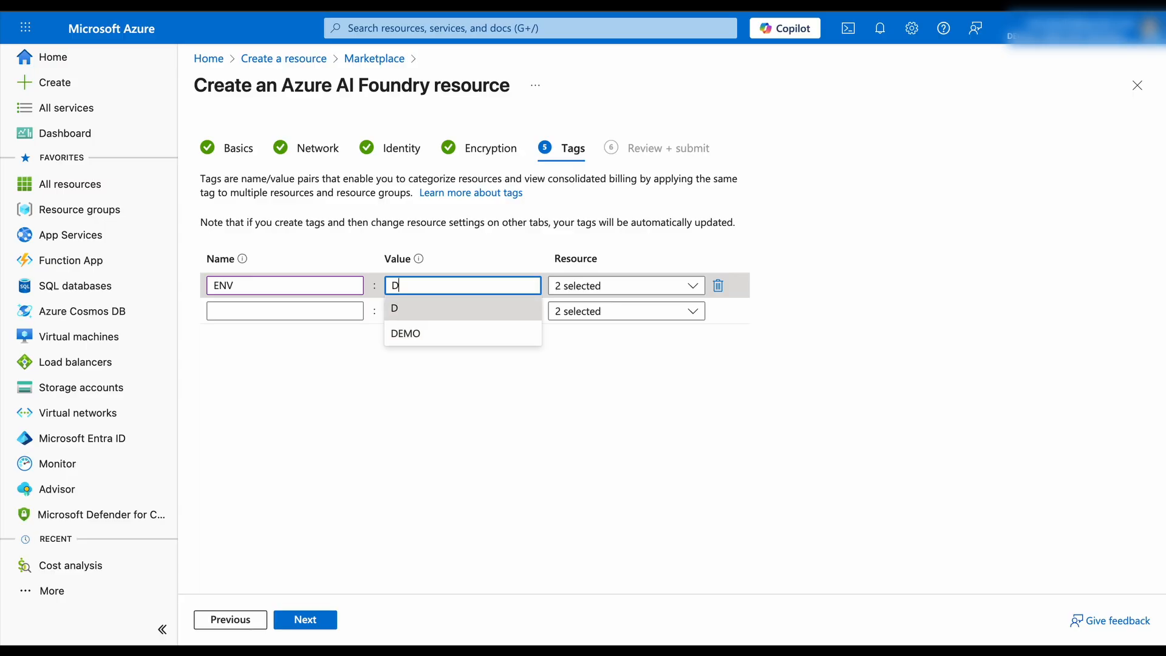
key("BackSpace")
type("PROD")
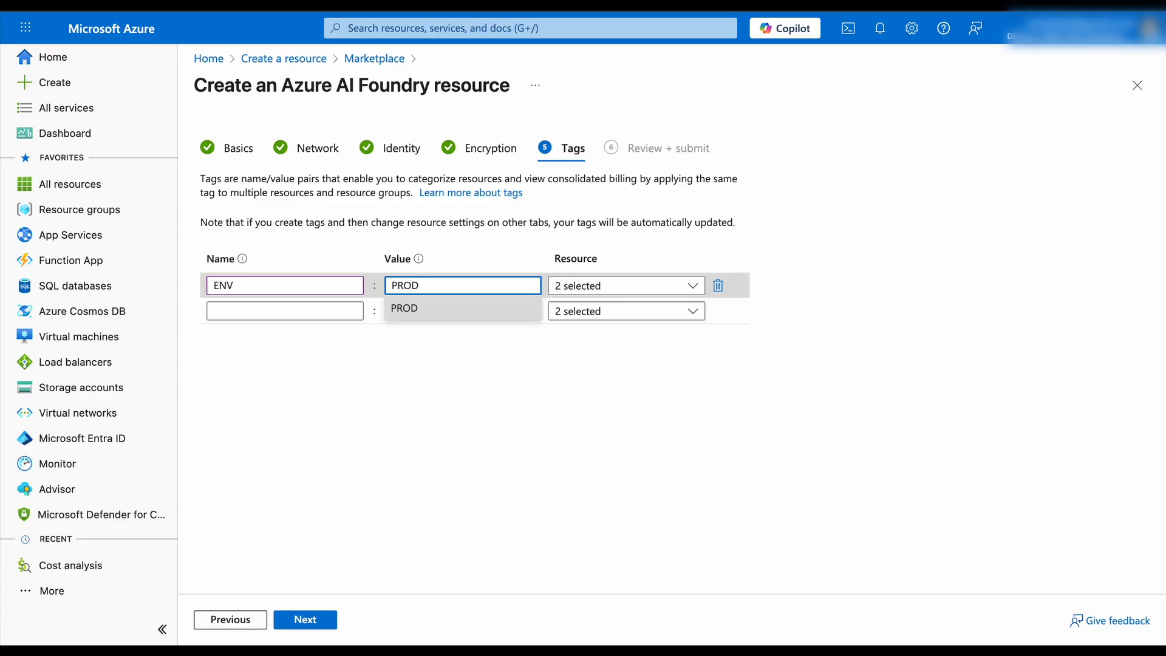
key("BackSpace")
key("BackSpace")
key("BackSpace")
key("BackSpace")
type("STAGE")
key("ctrl+BackSpace")
Step: Set the ENV tag's value to Demo and check the resource choices of the empty second tag
type("Demo")
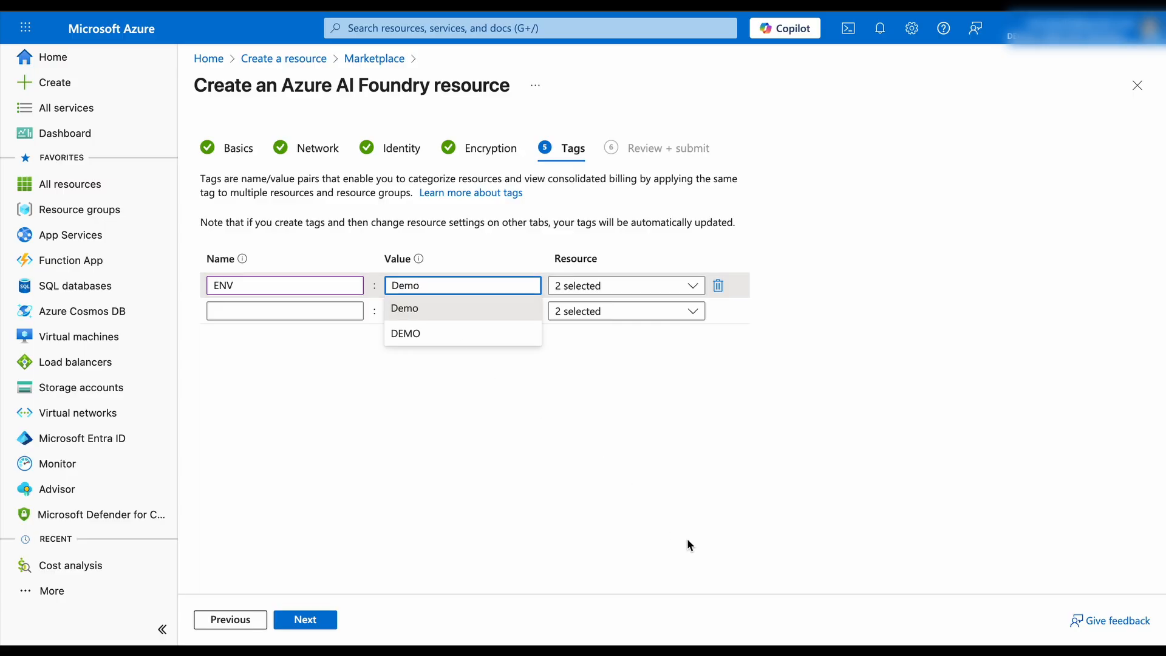
left_click(695, 357)
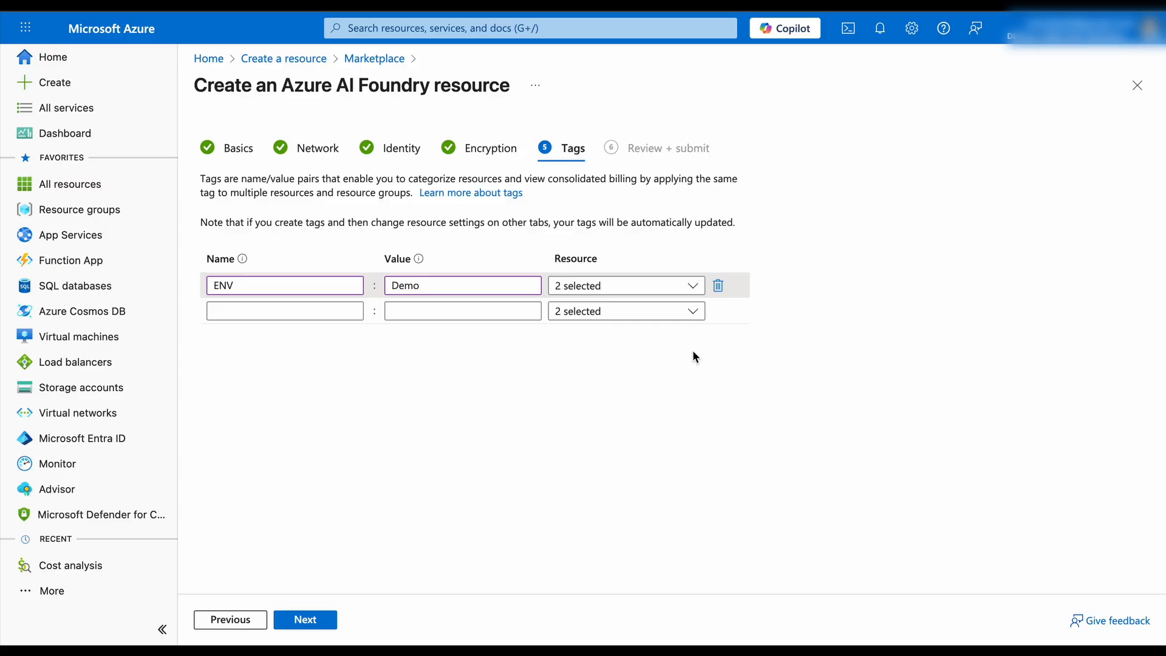
left_click(692, 311)
left_click(804, 443)
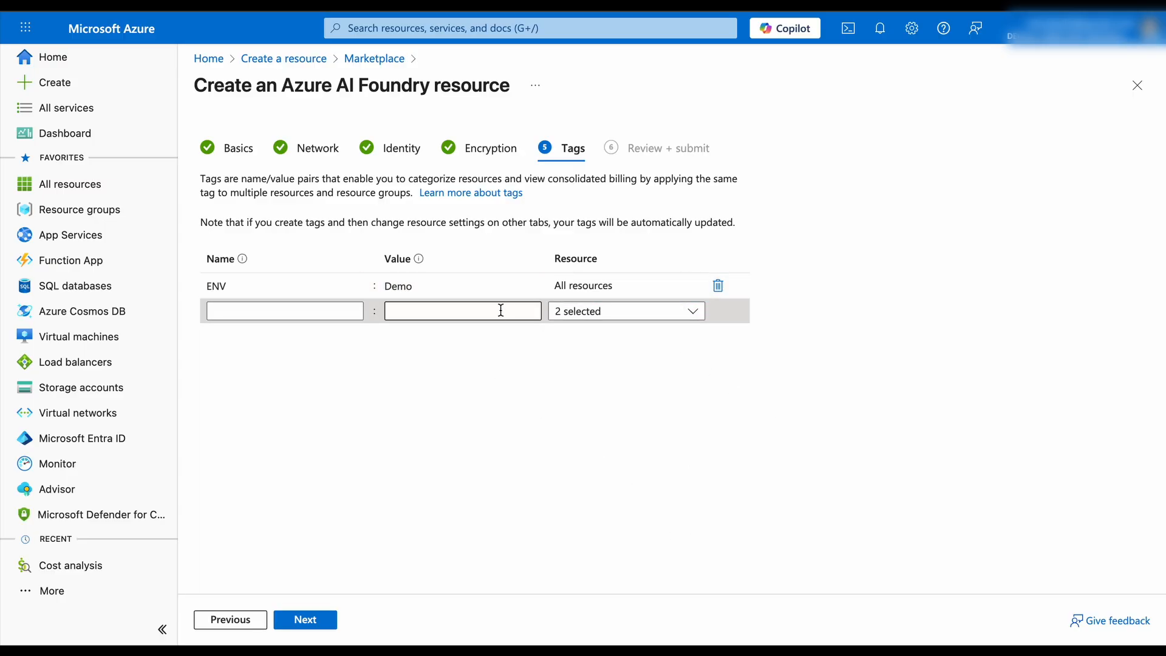
Step: Review the basics, network, identity and tag summary, and create the Azure AI Foundry resource
left_click(317, 619)
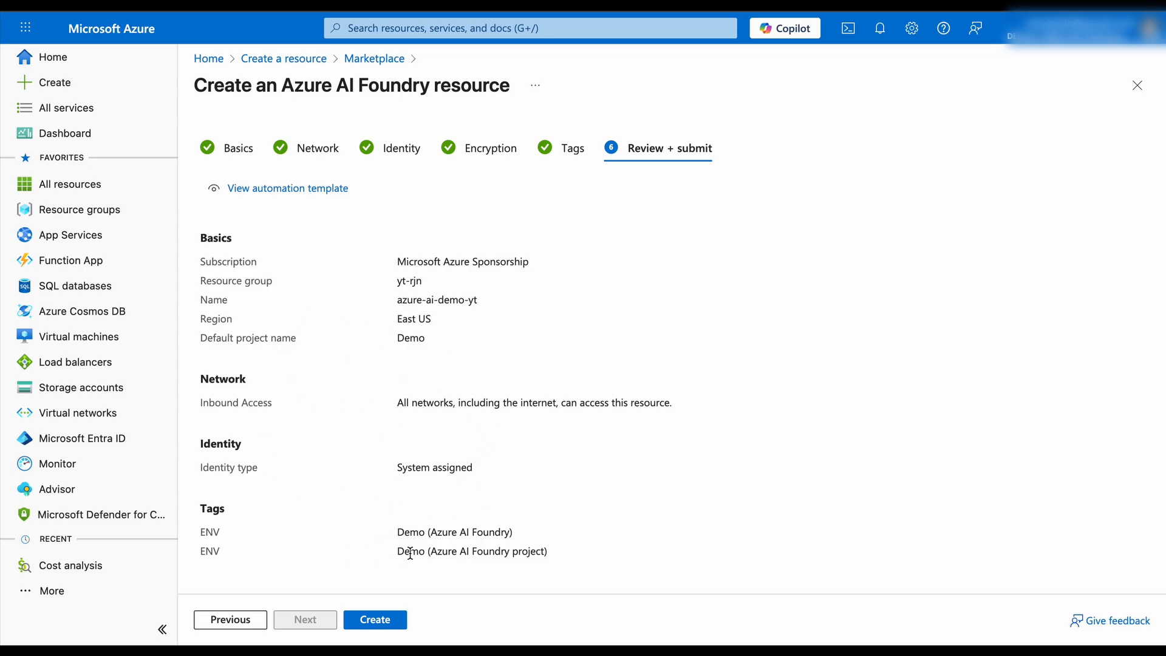
left_click_drag(390, 551, 563, 567)
left_click_drag(472, 468, 306, 457)
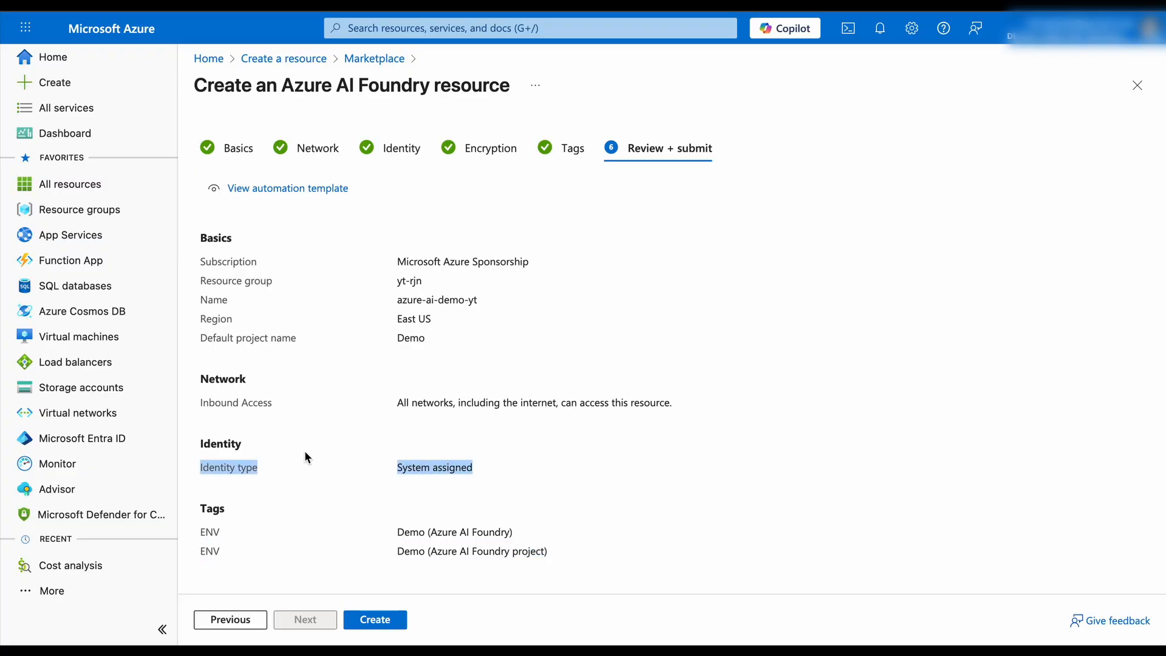
left_click_drag(207, 257, 575, 558)
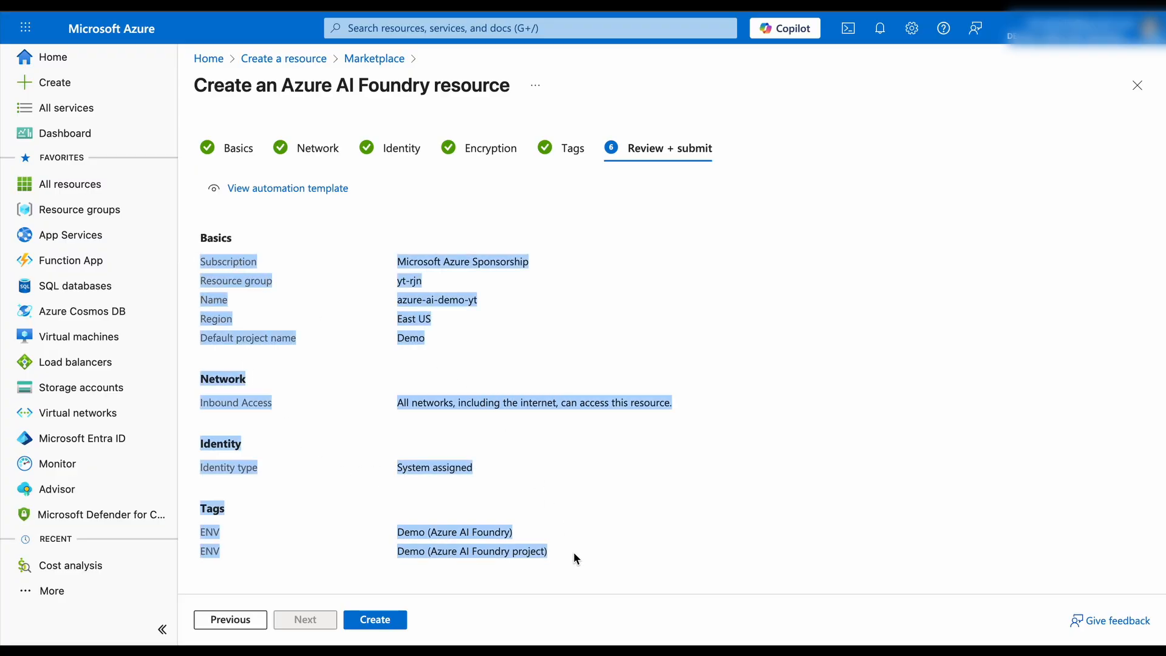
left_click(376, 619)
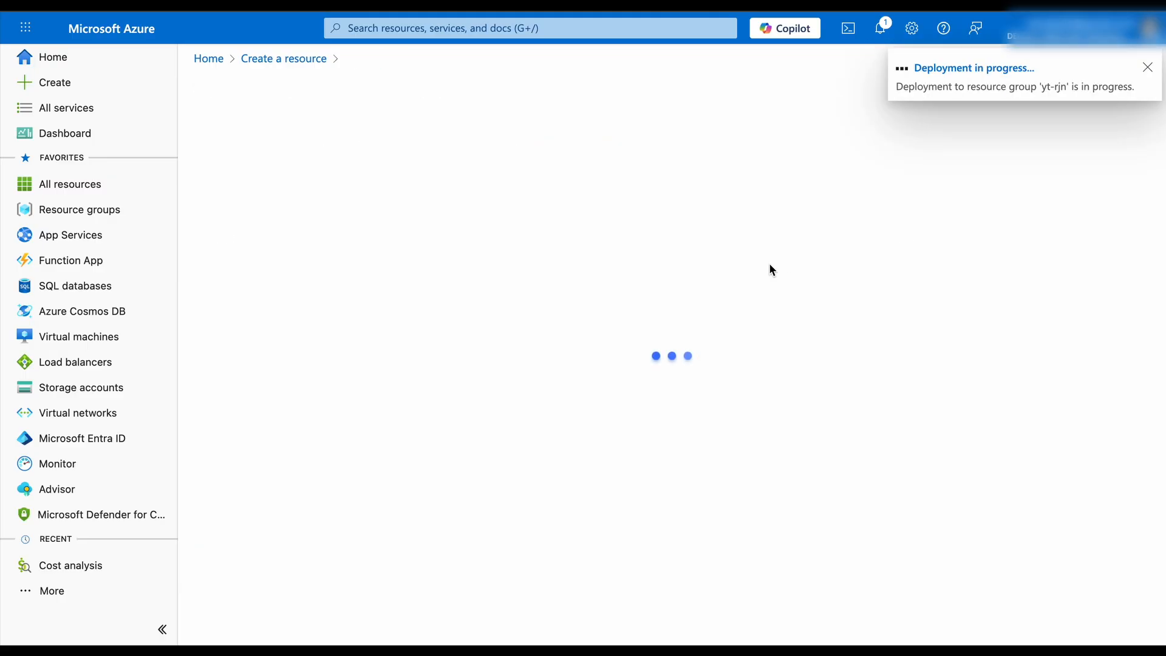
Step: Dismiss the deployment notification and examine the deployment's inputs, outputs and template pages, returning to its overview
left_click(1148, 69)
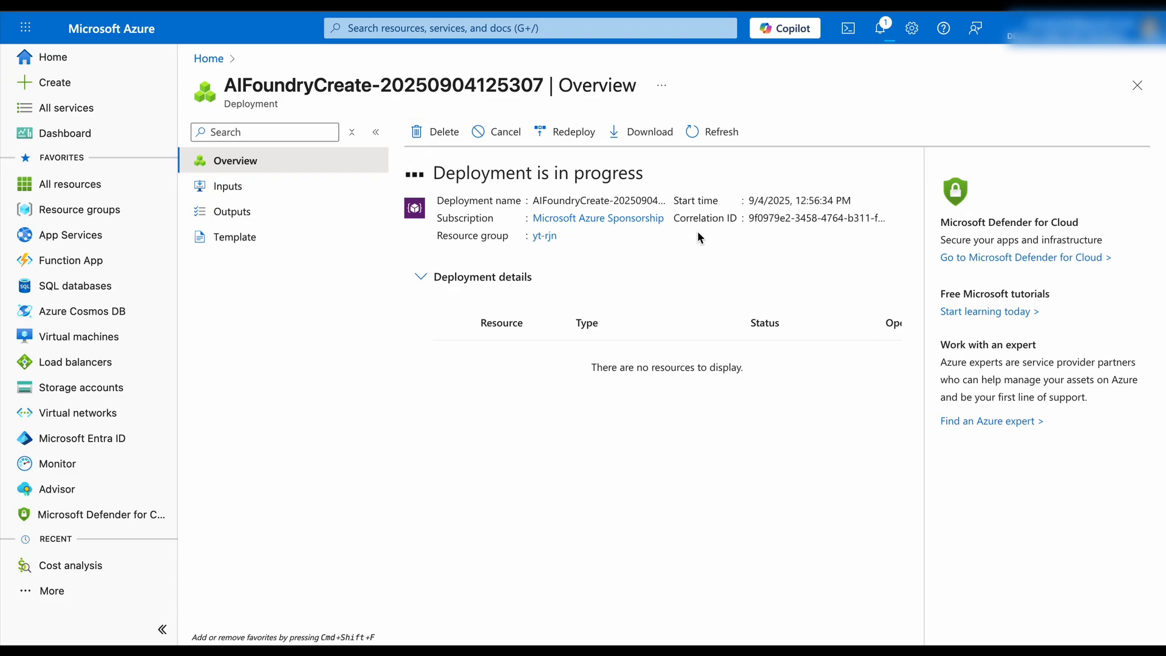
left_click(265, 187)
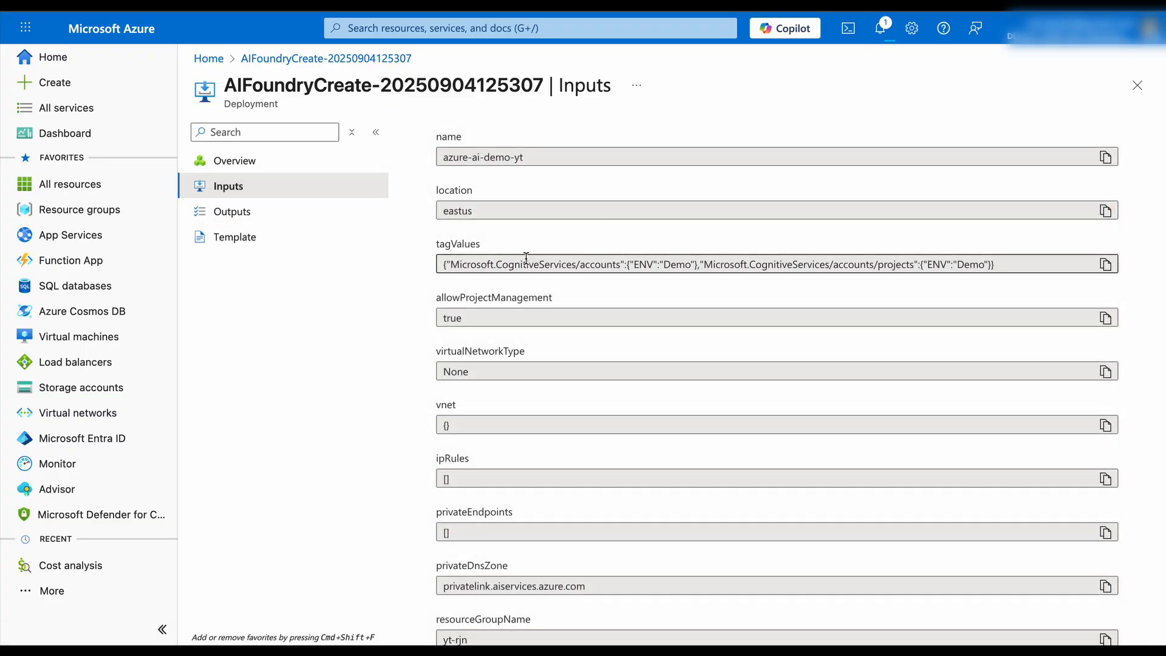
scroll(617, 371, "down", 5)
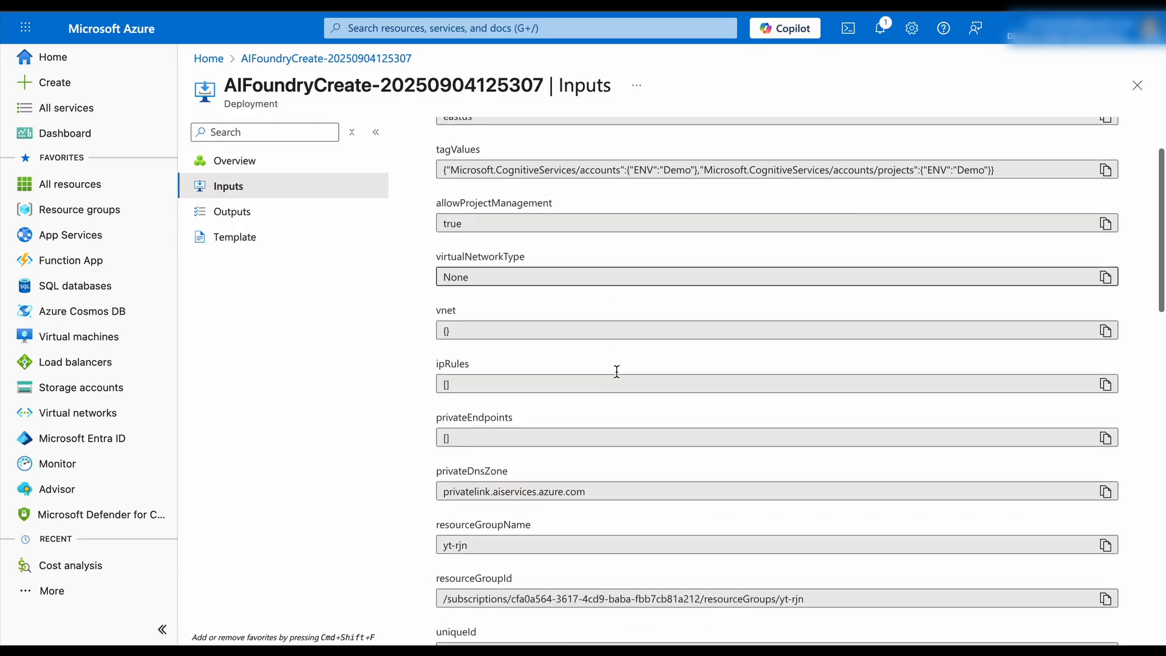
scroll(617, 371, "down", 7)
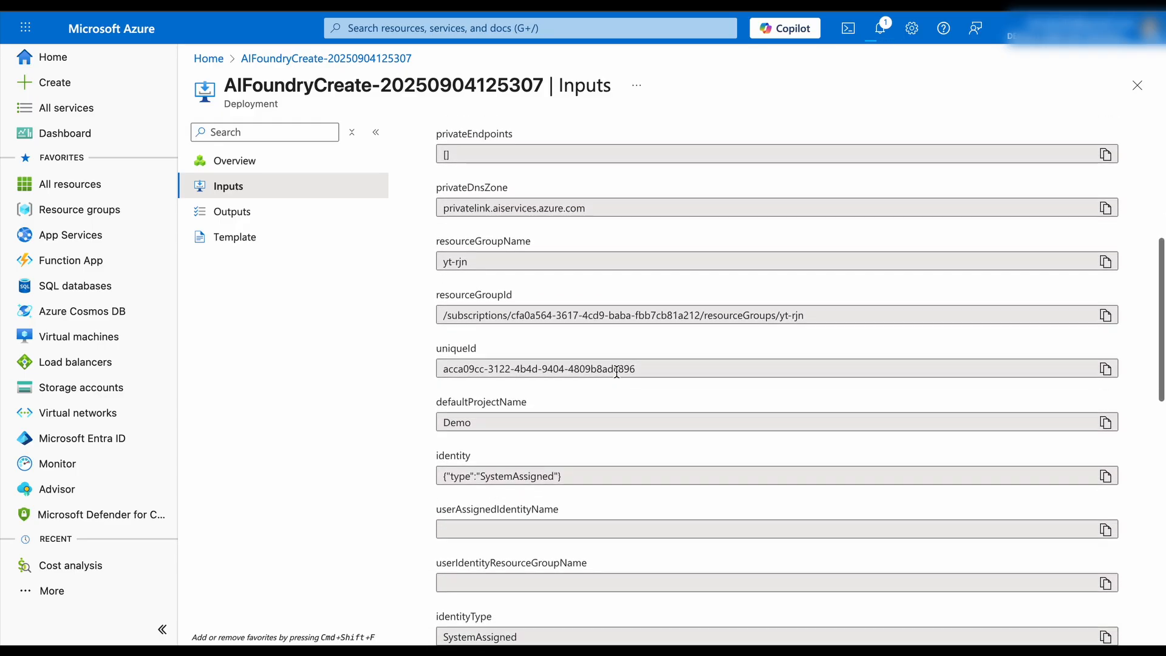
scroll(617, 371, "down", 8)
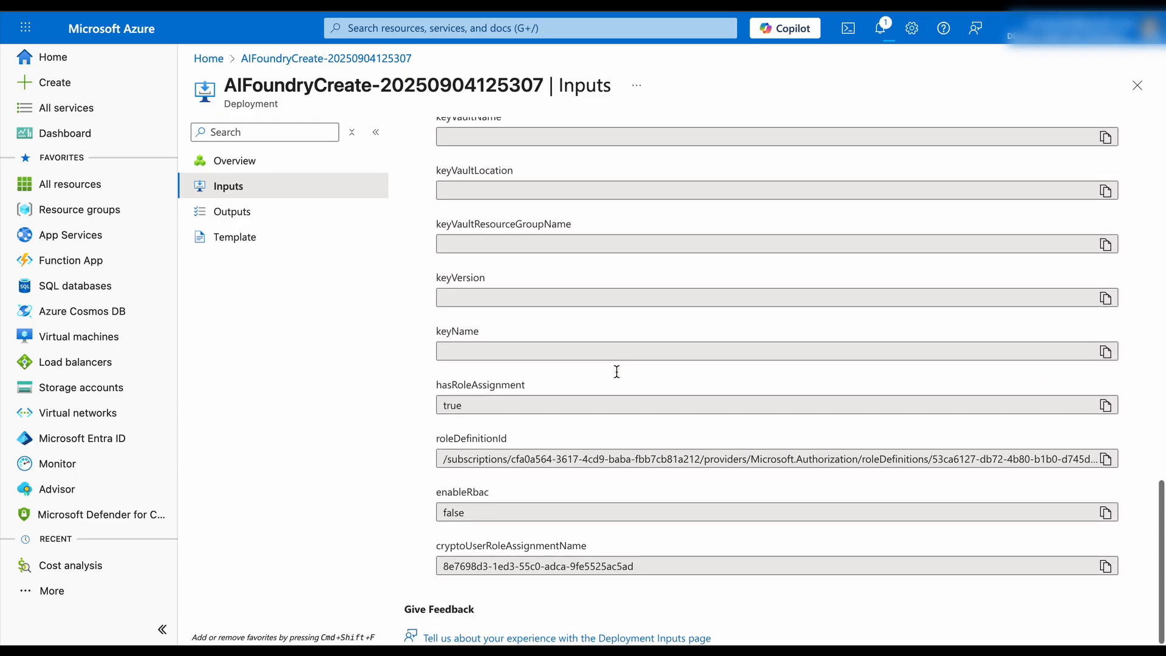
scroll(616, 371, "up", 15)
left_click(242, 218)
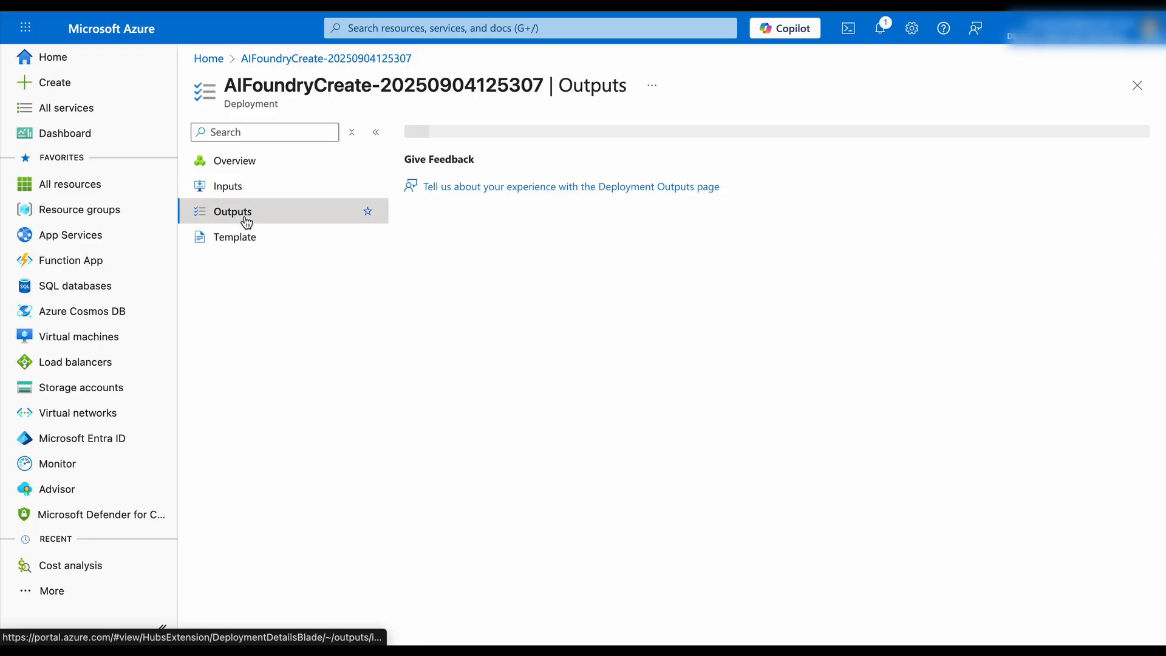
left_click(243, 243)
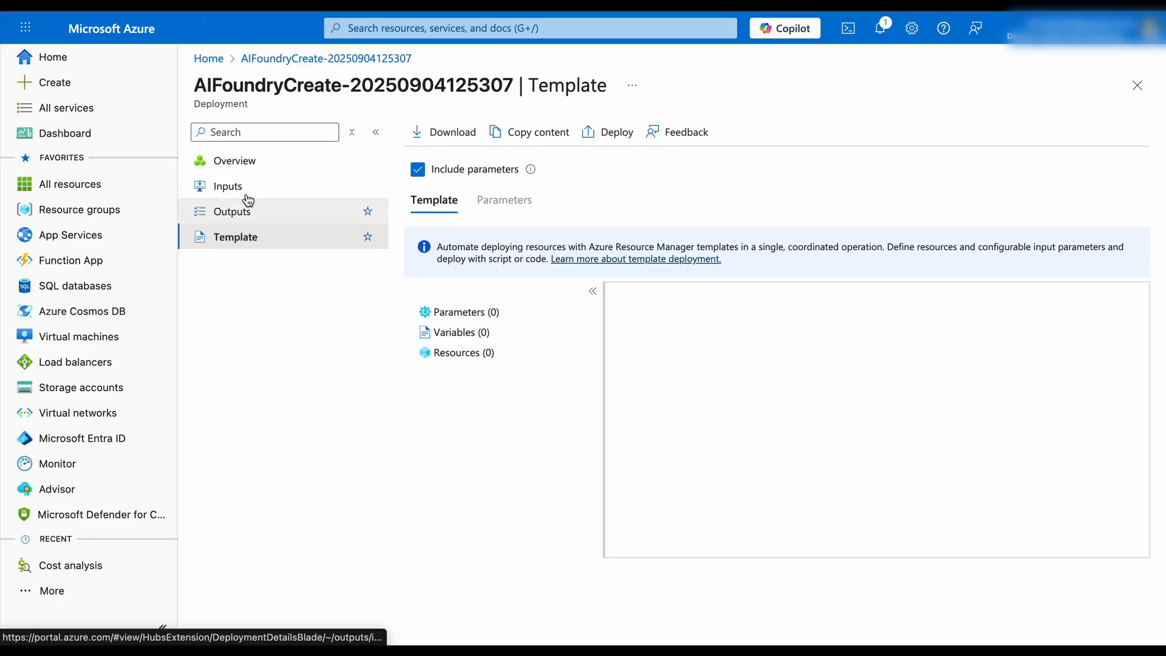
left_click(247, 161)
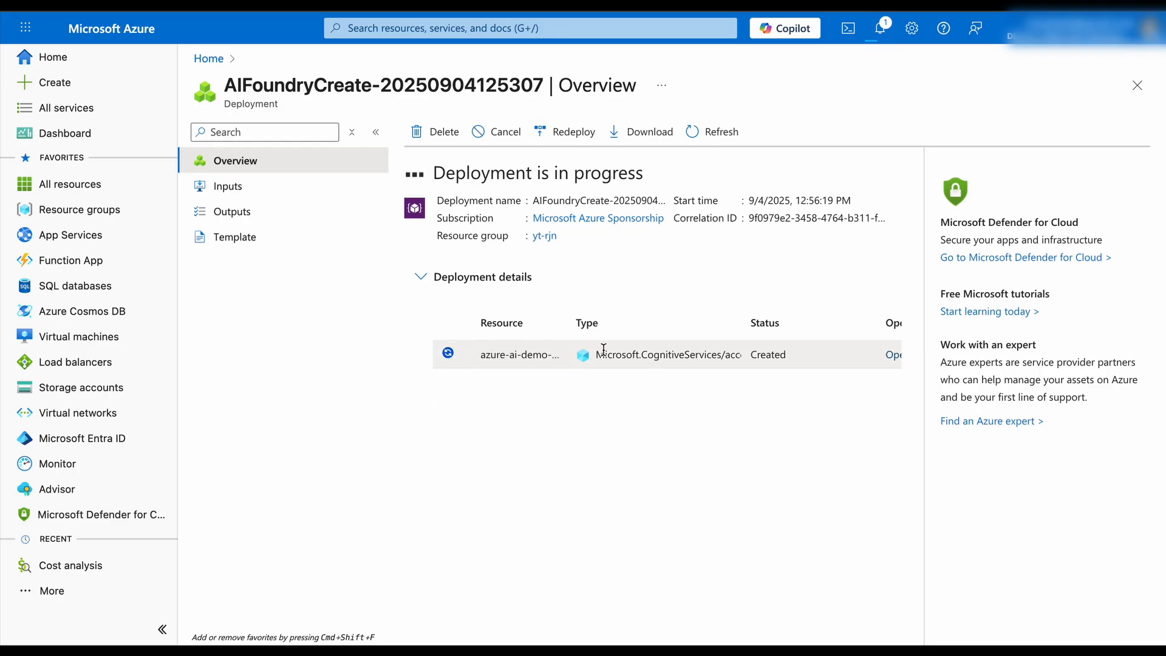
Step: Examine the operation details of the azure-ai-demo-yt resource in the deployment overview, and close them
scroll(801, 360, "right", 4)
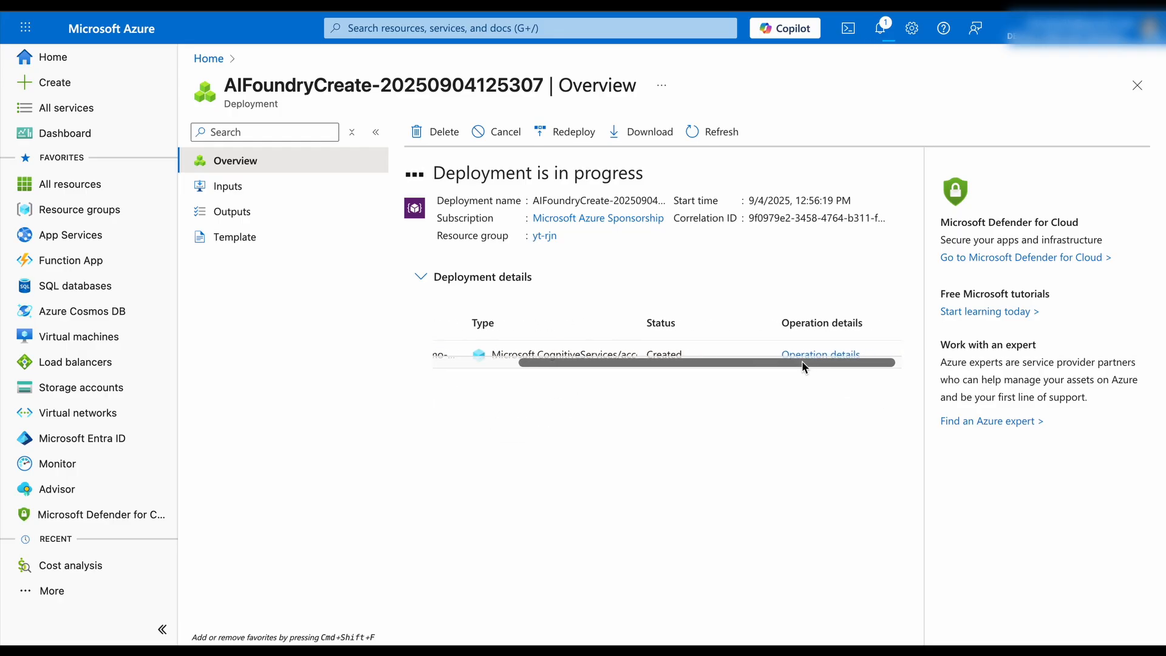
left_click(828, 356)
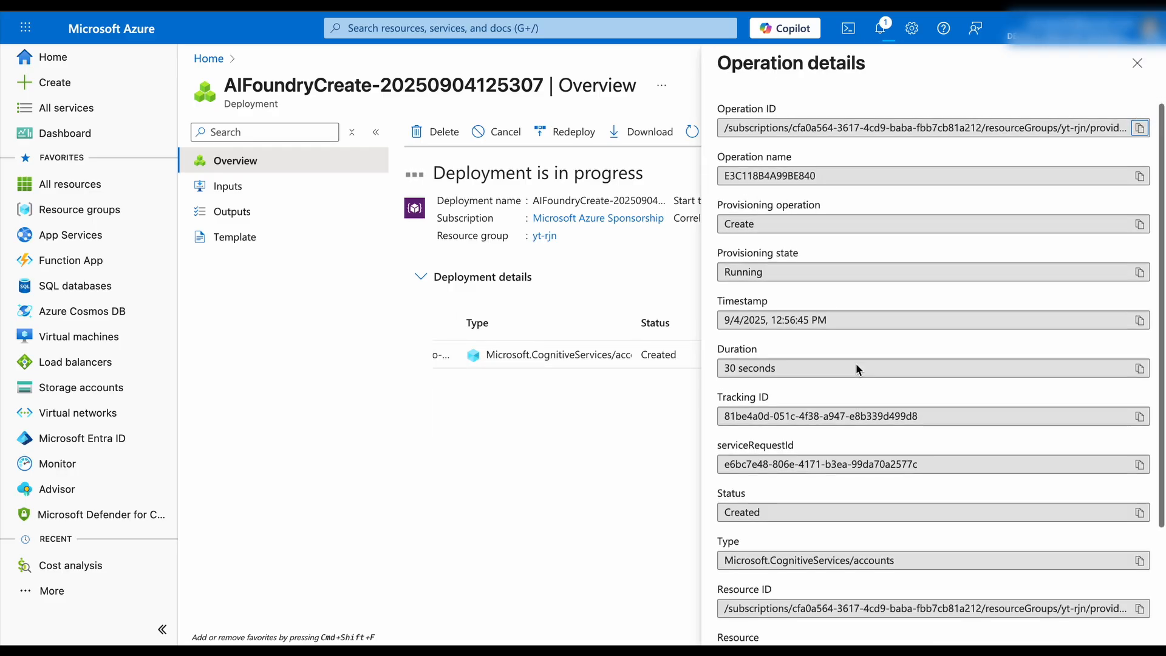
scroll(855, 363, "down", 3)
scroll(856, 364, "up", 5)
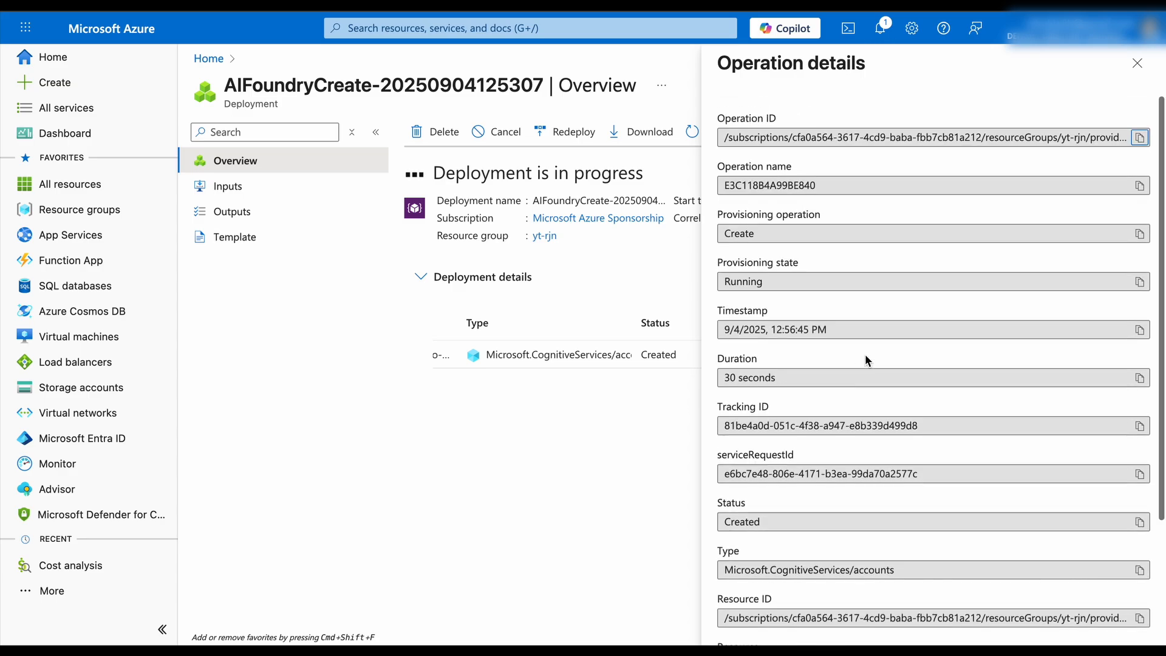
left_click(1137, 63)
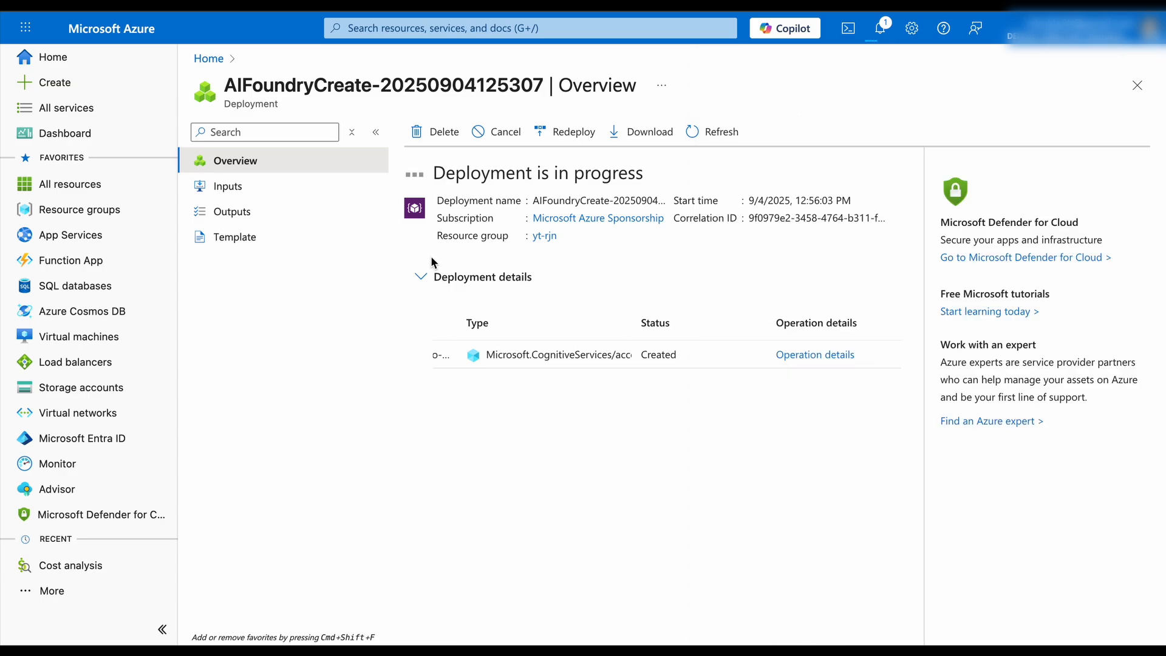
Step: Recheck the deployment's template and inputs pages, ending on its overview
left_click(248, 240)
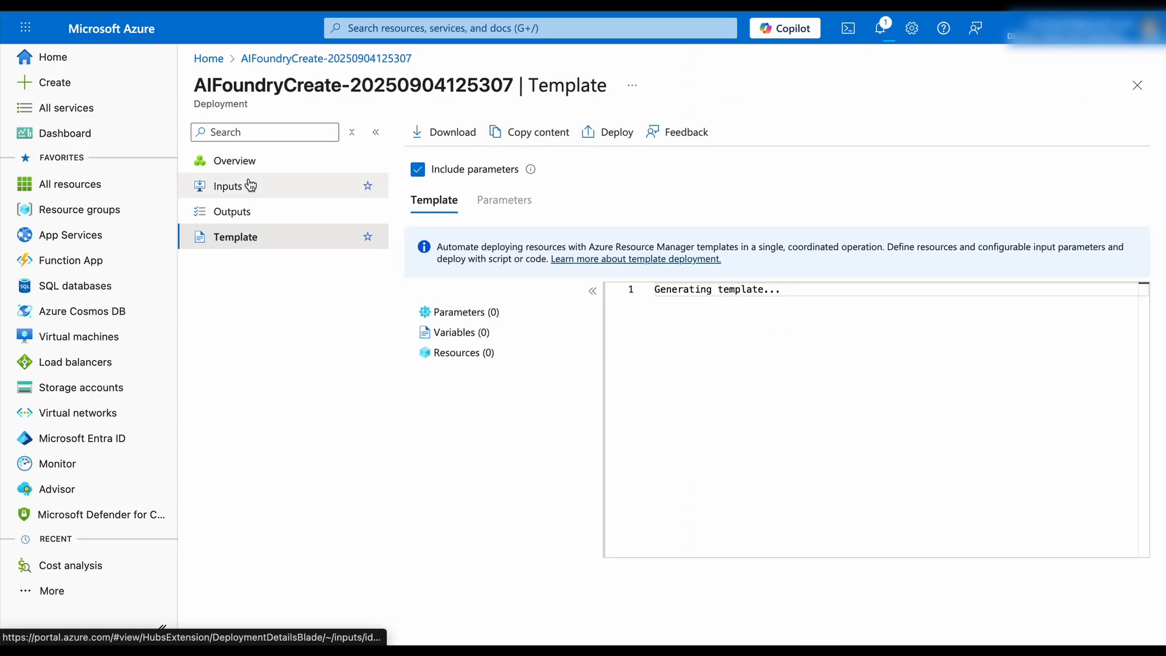
left_click(246, 165)
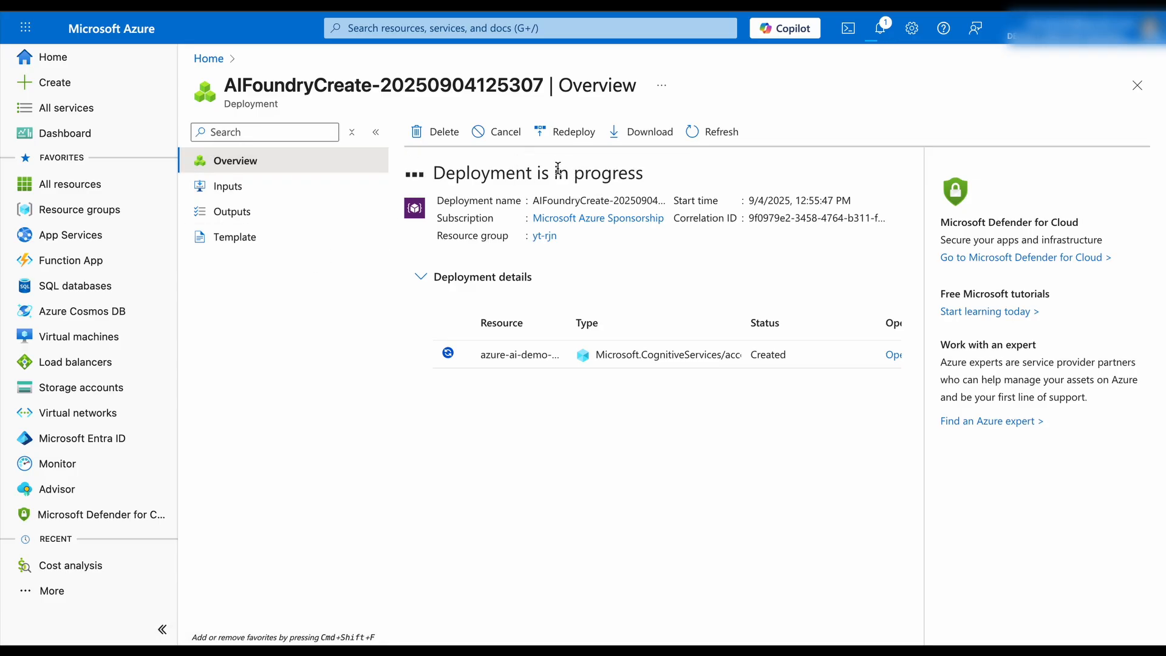
left_click(240, 184)
left_click(243, 163)
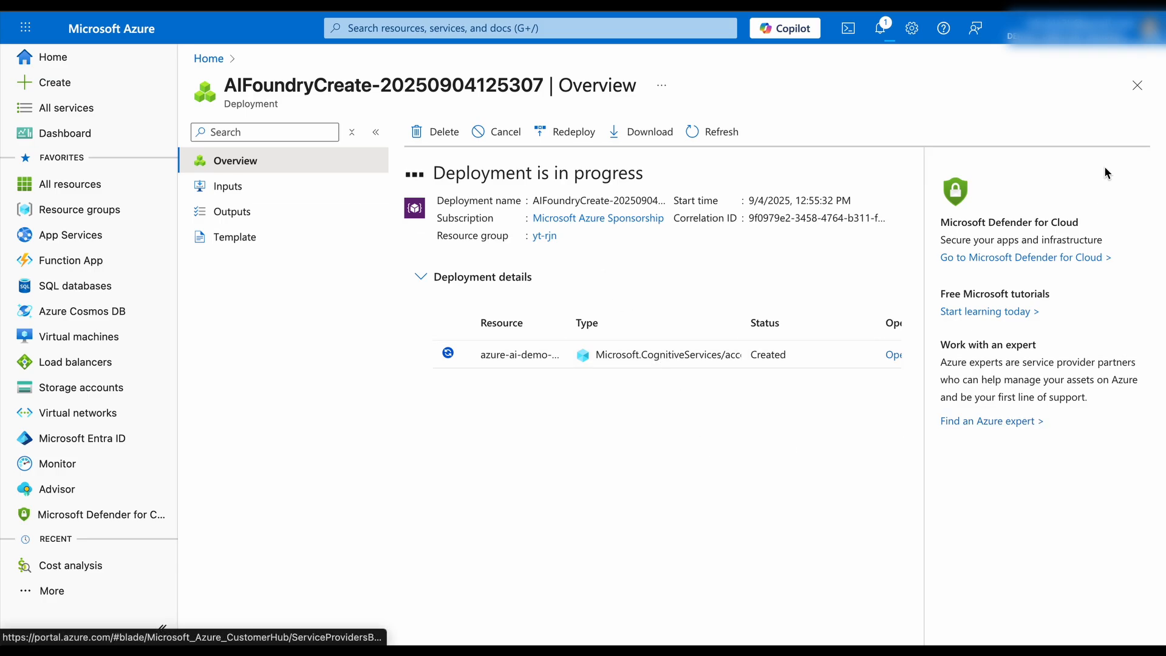
Step: Leave the deployment page, open the azure-ai-demo-yt resource and go to its Azure AI Foundry portal
left_click(1137, 85)
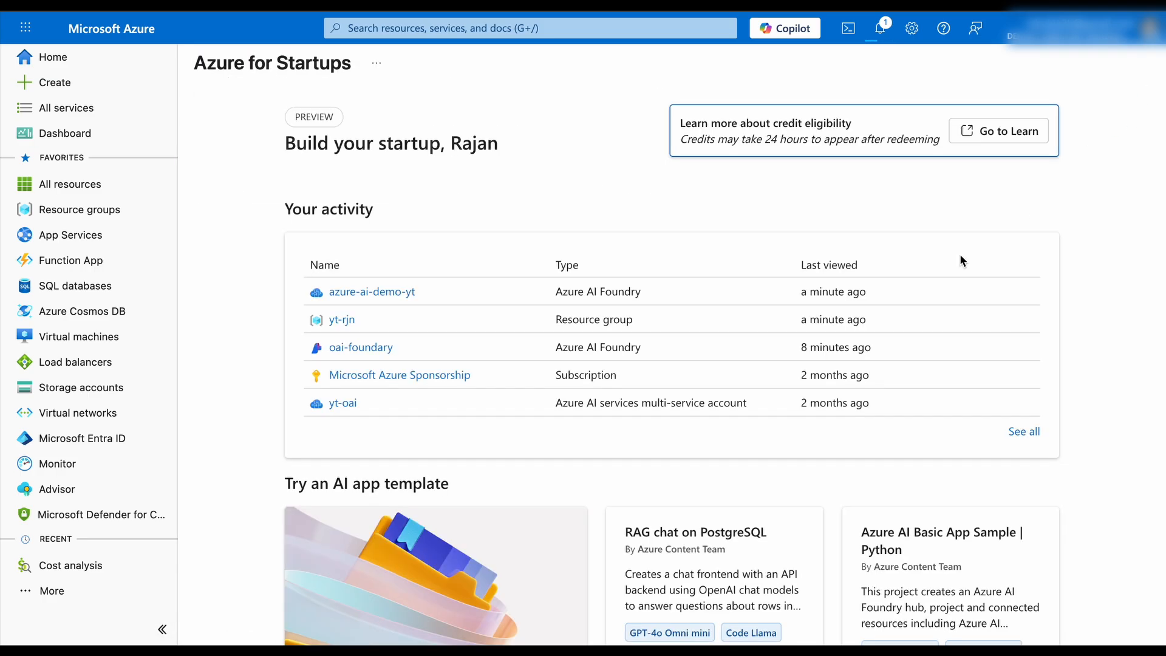
left_click(358, 292)
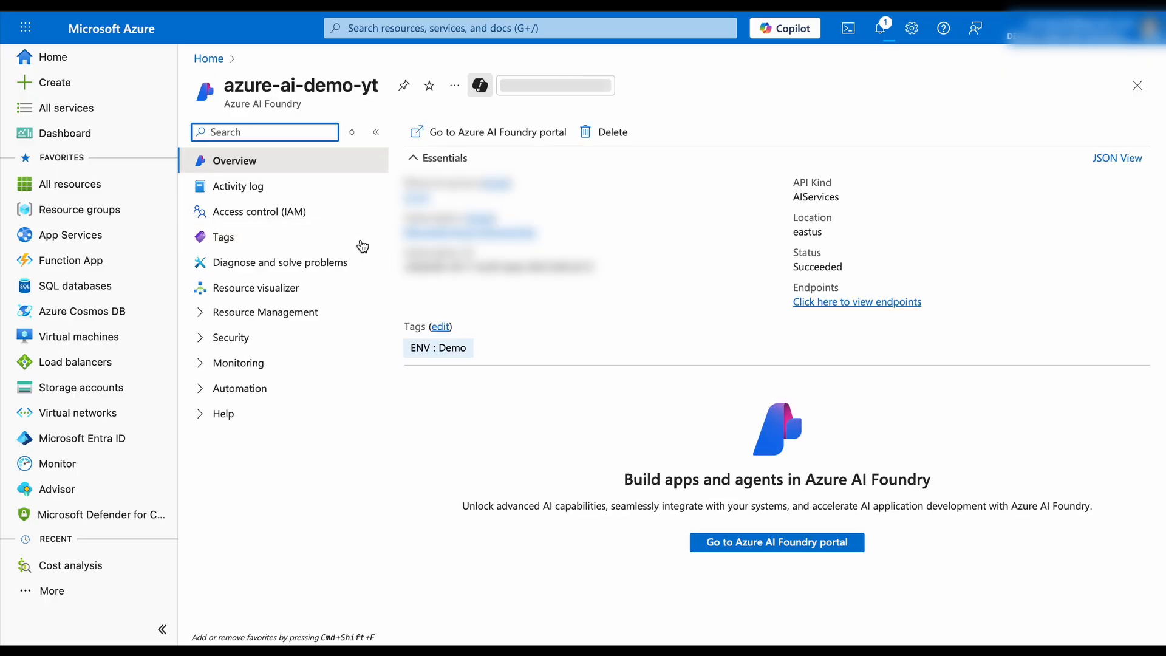
left_click(807, 544)
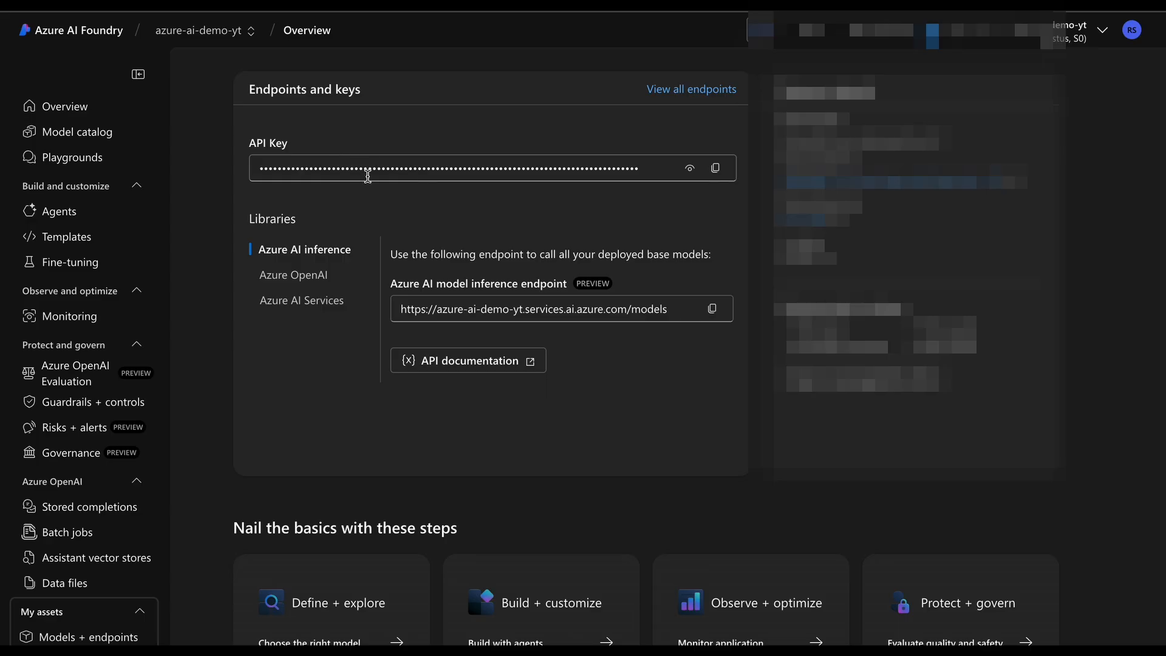
Step: Compare the Azure AI inference, Azure OpenAI and Azure AI Services endpoints, and look over the rest of the resource overview
left_click(300, 276)
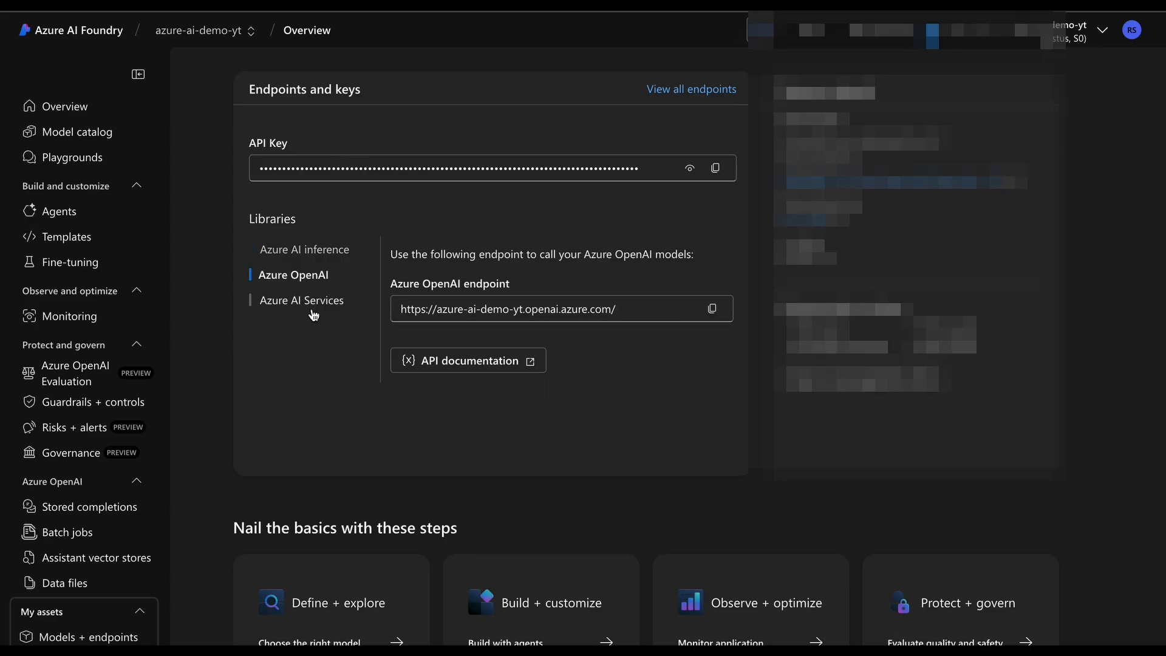
left_click(313, 311)
scroll(543, 413, "down", 1)
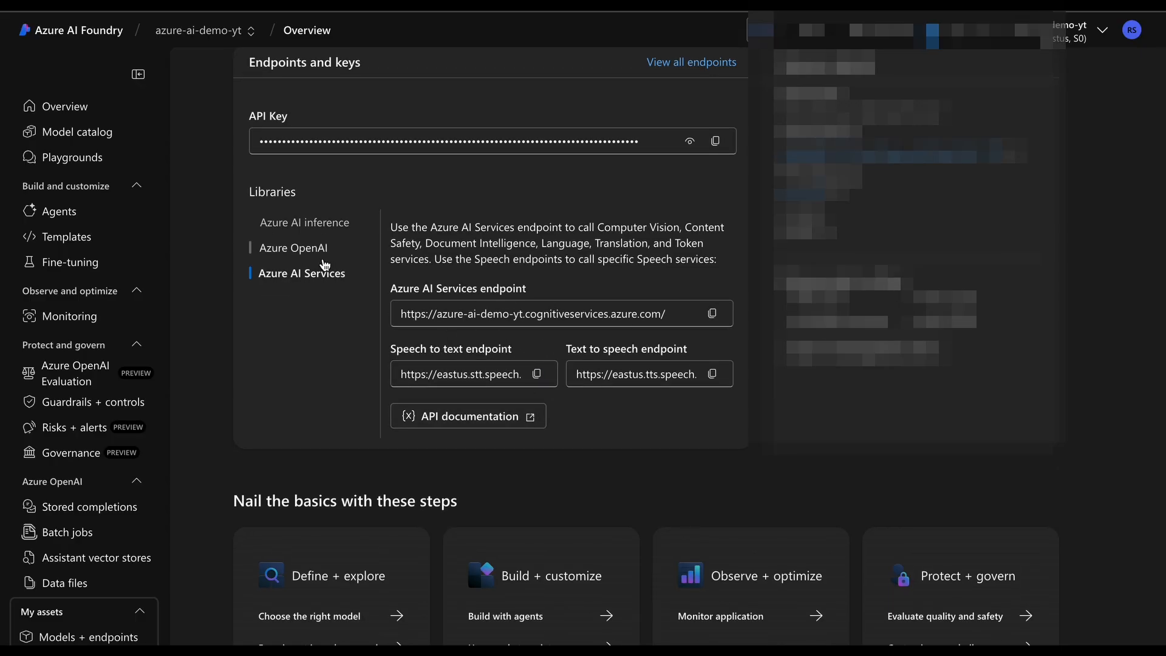
left_click(295, 249)
left_click(305, 225)
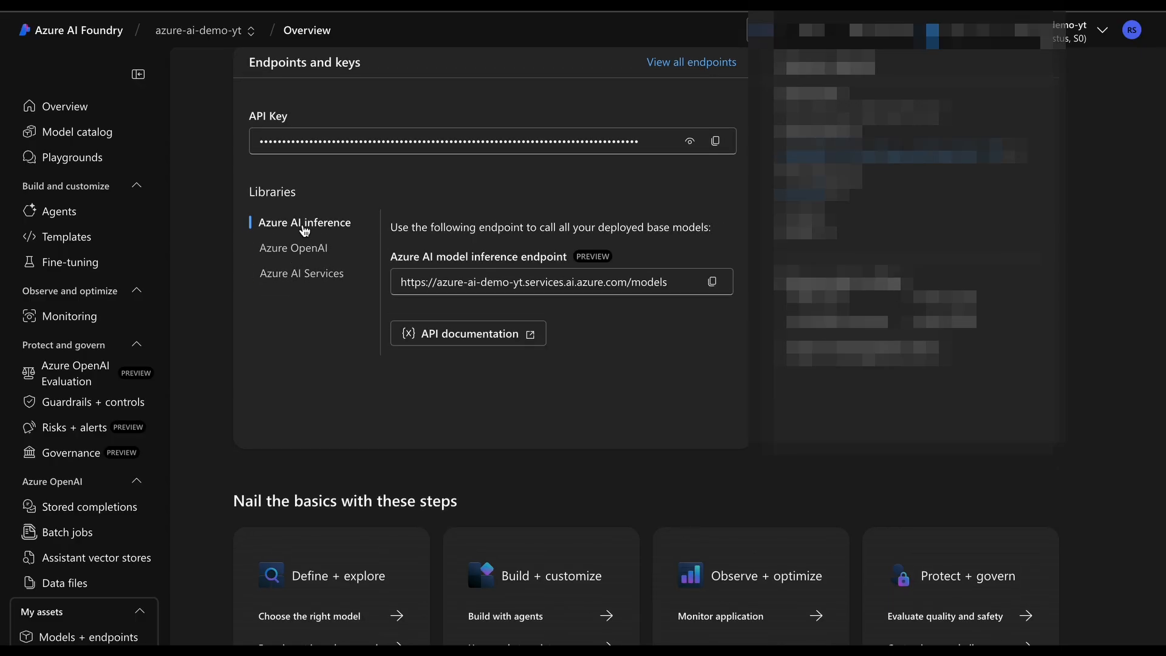
left_click(304, 275)
scroll(612, 437, "down", 3)
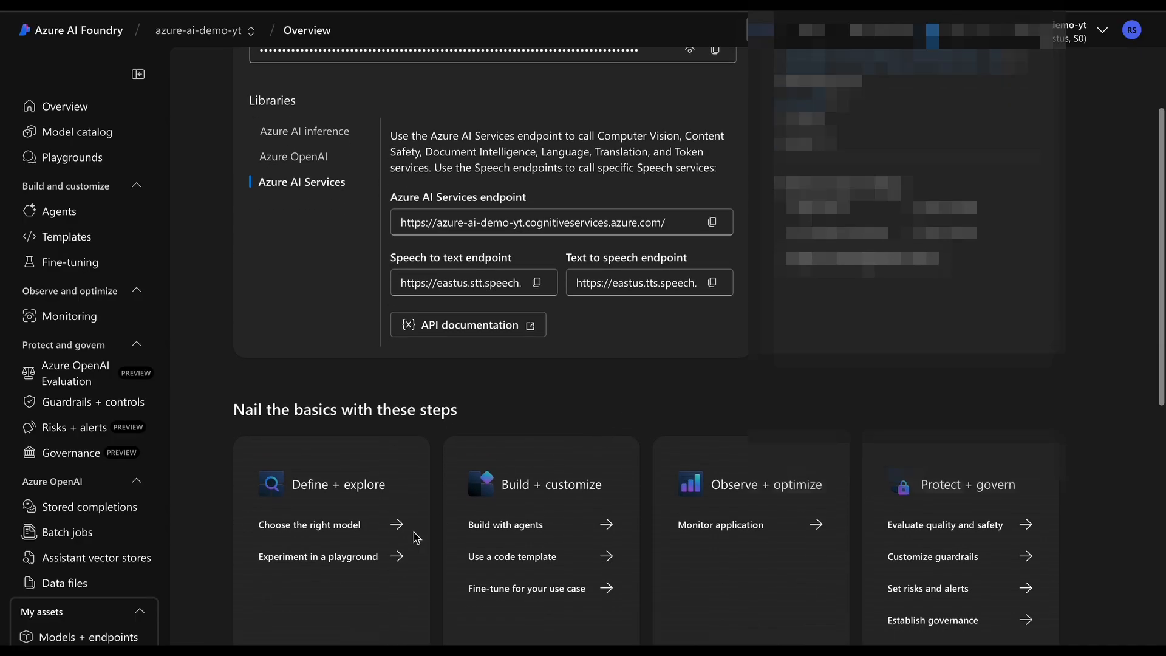
scroll(364, 547, "down", 1)
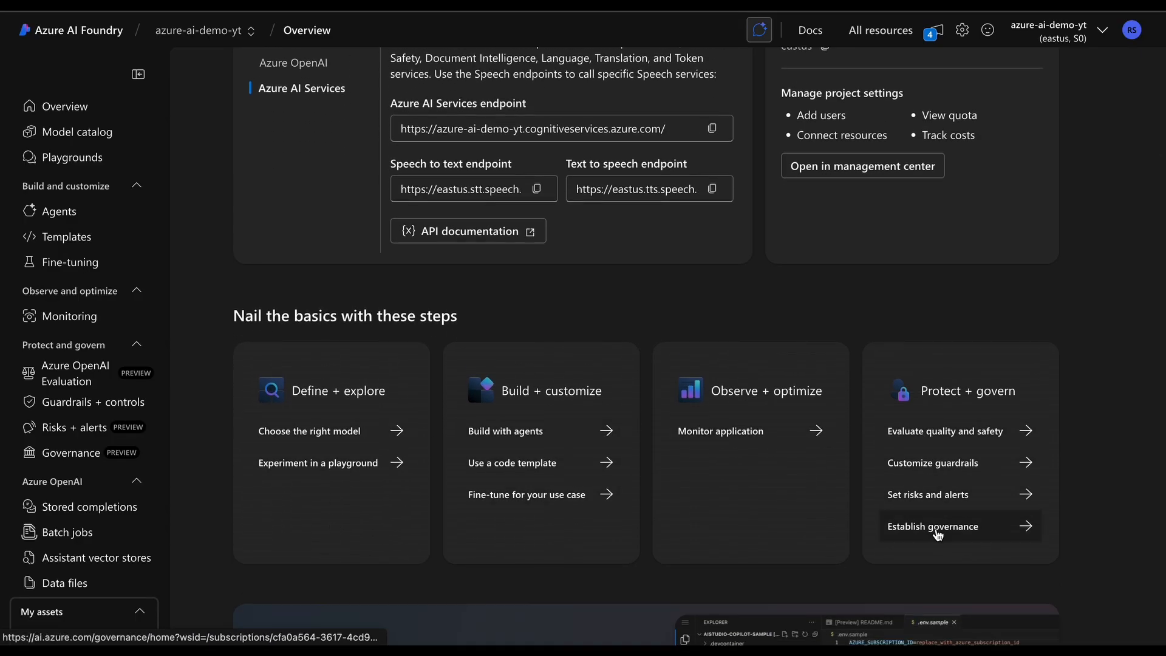
scroll(972, 486, "down", 6)
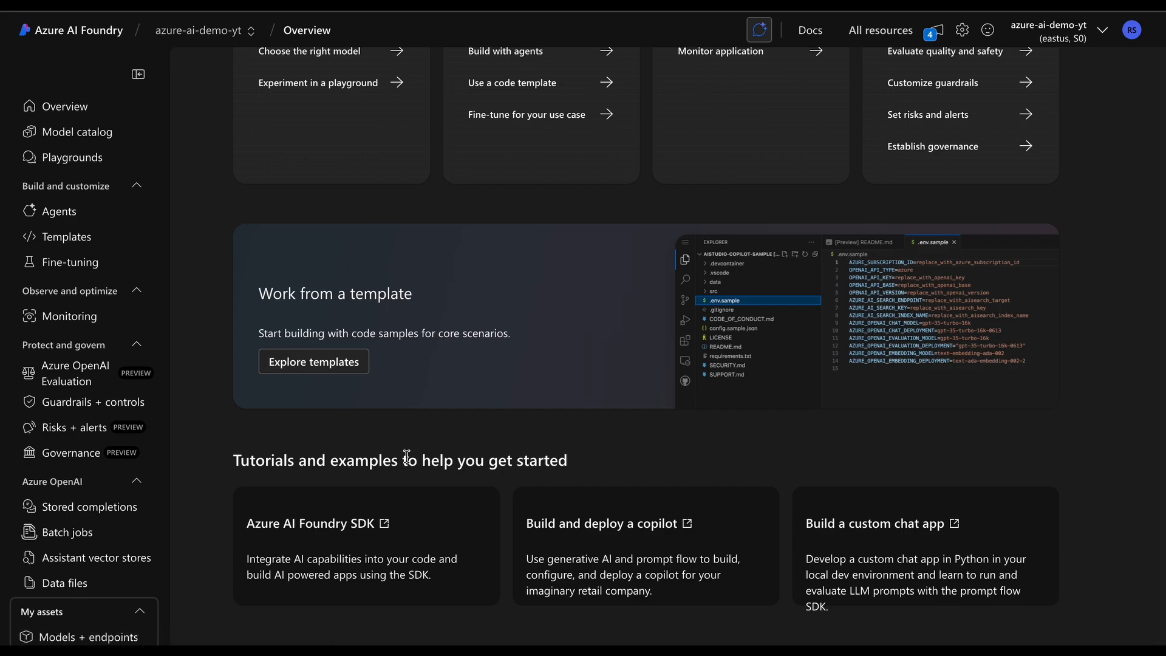
scroll(397, 479, "up", 10)
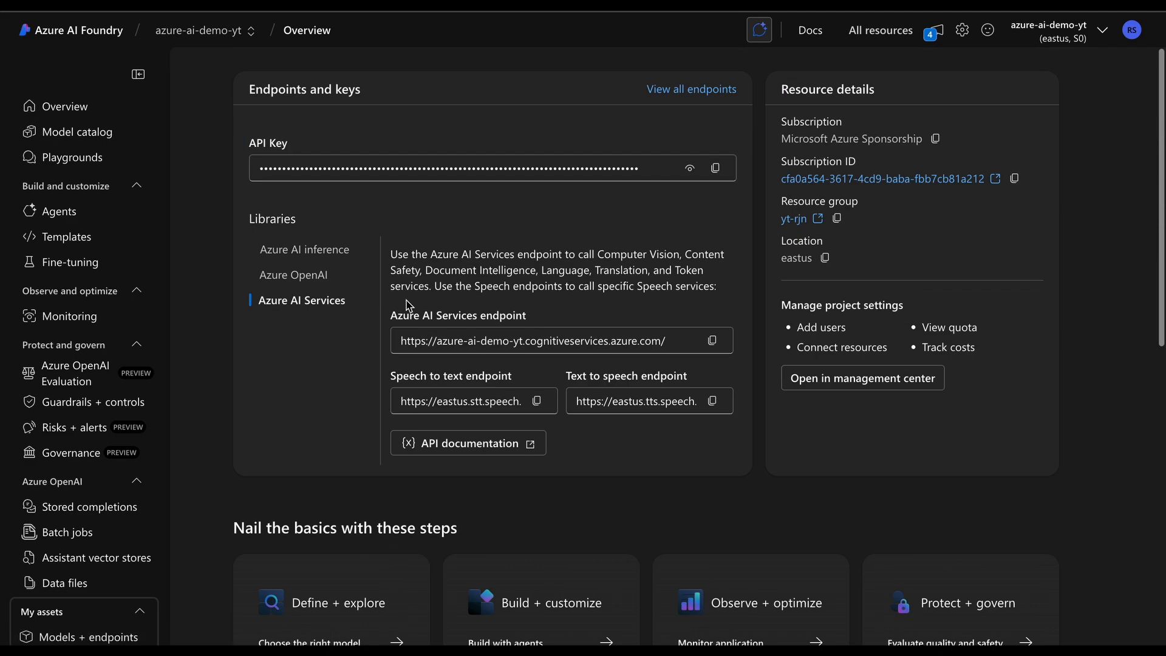
Step: Start a base model deployment in Models + endpoints and confirm gpt-5-mini as the model after reading its description
scroll(110, 473, "down", 2)
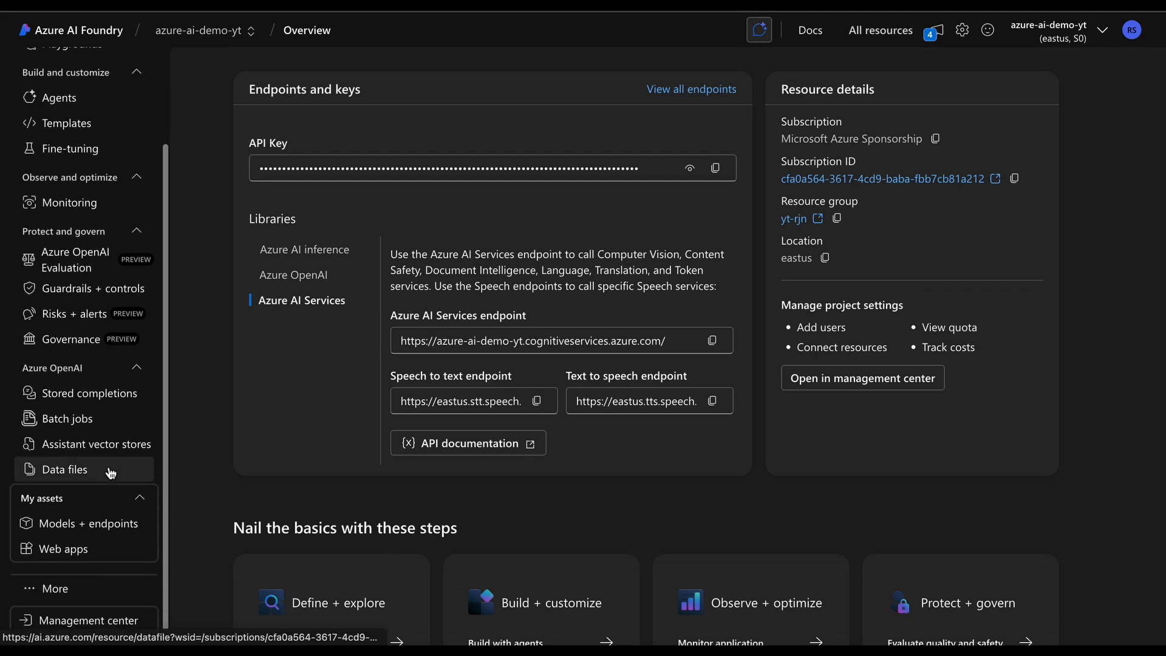
left_click(91, 523)
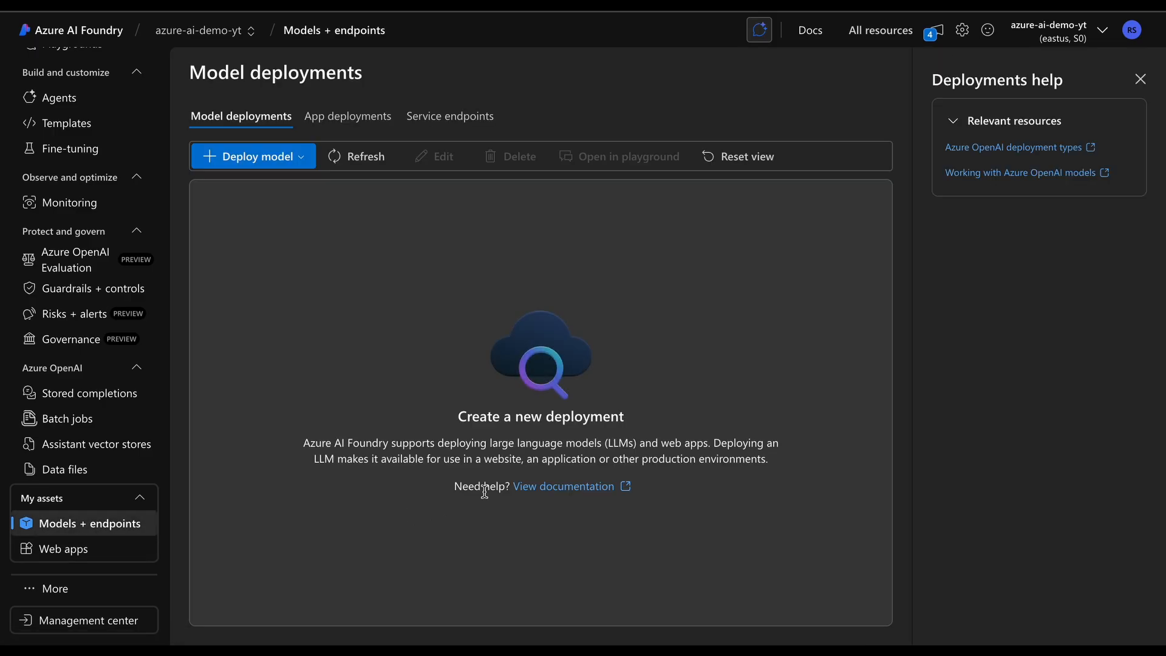
left_click(265, 158)
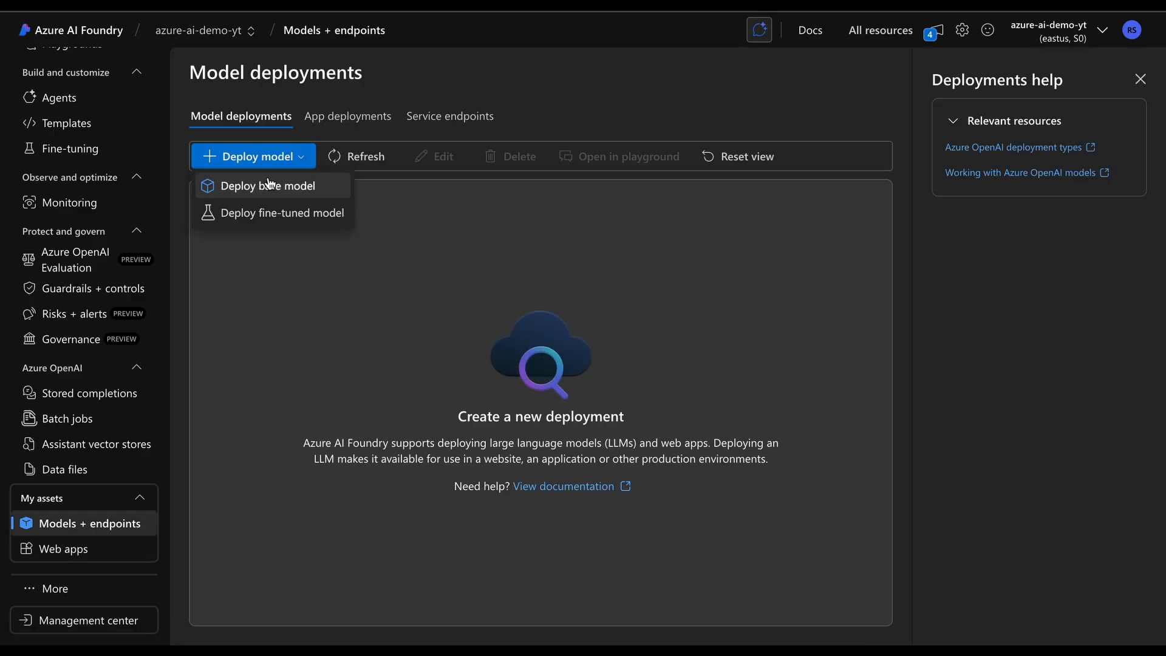
left_click(264, 187)
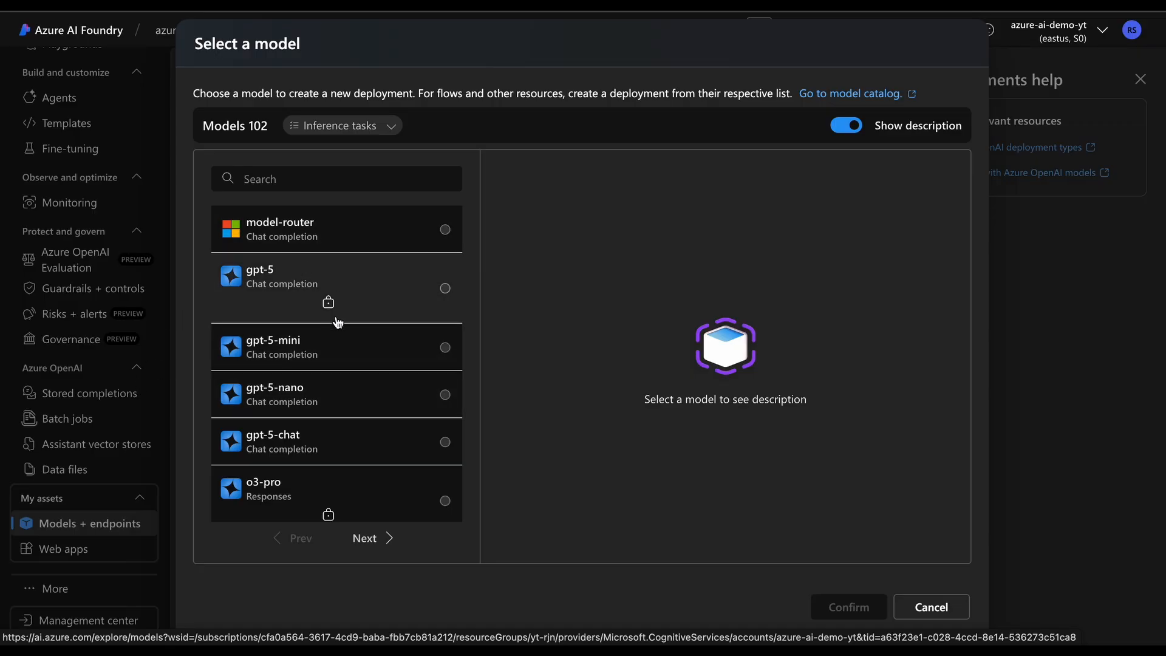
scroll(354, 361, "down", 1)
left_click(443, 299)
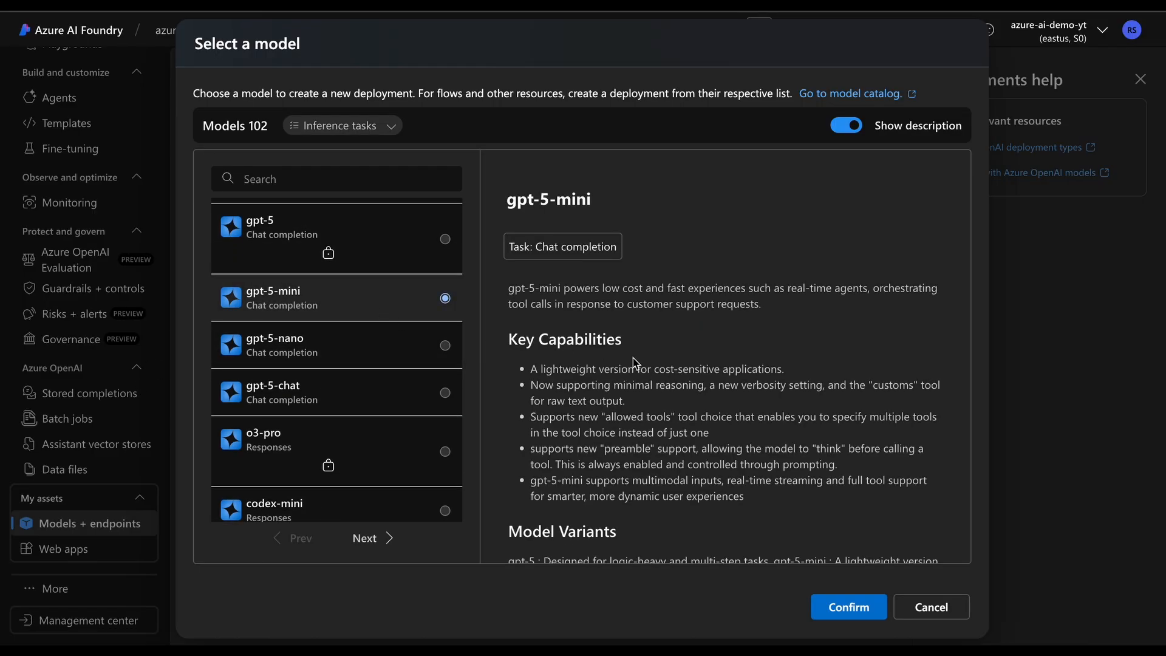
scroll(784, 551, "down", 1)
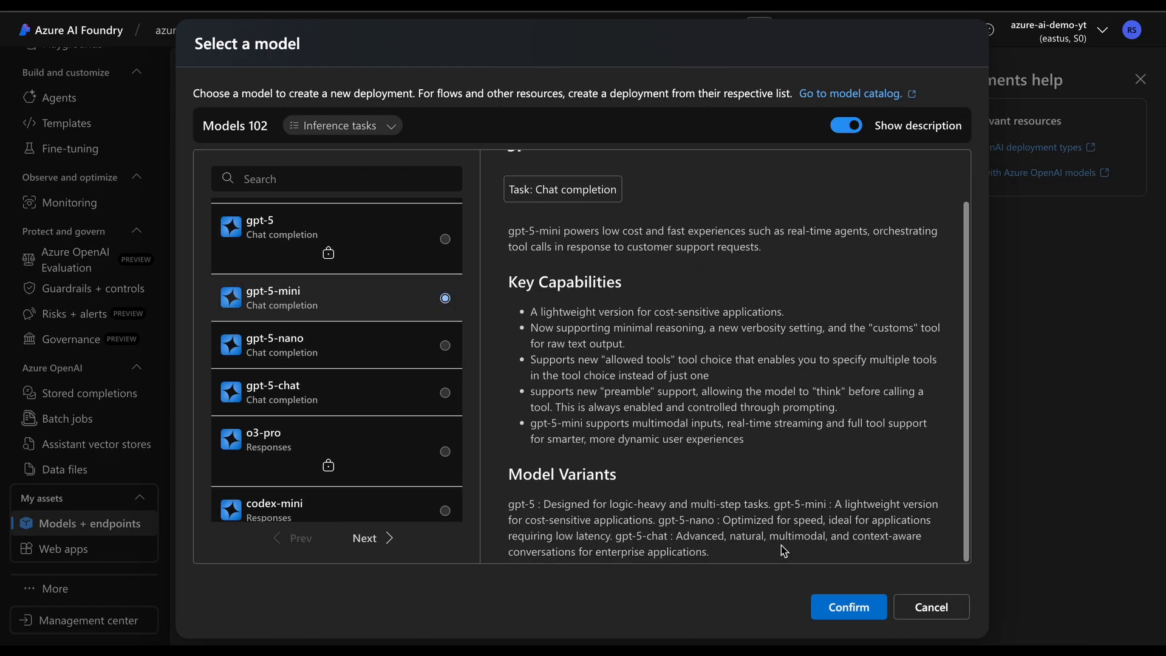
left_click(831, 608)
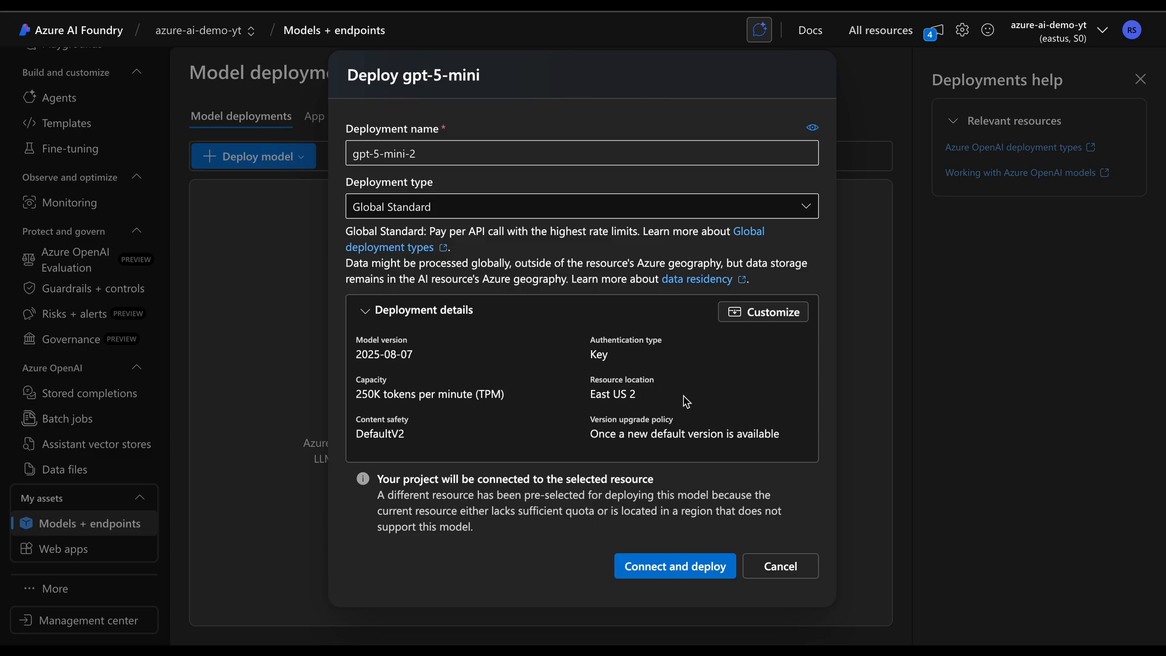
Step: Customize the gpt-5-mini deployment details, trying the opt-out upgrade policy before choosing to upgrade once a new default version becomes available
left_click(751, 314)
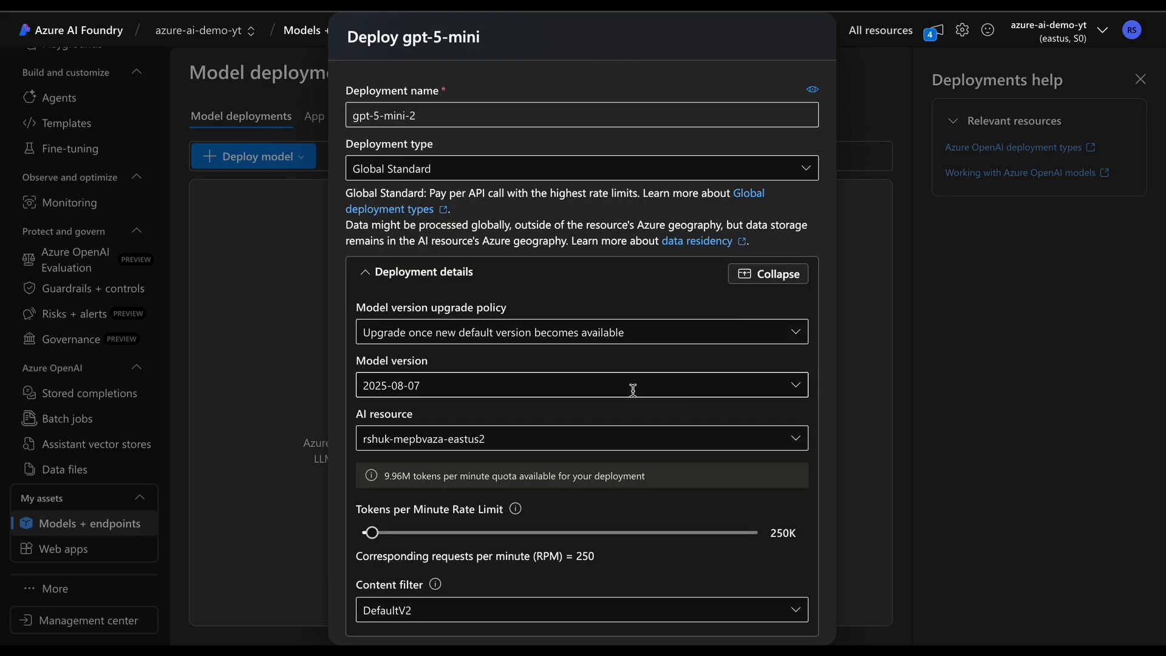
left_click(555, 333)
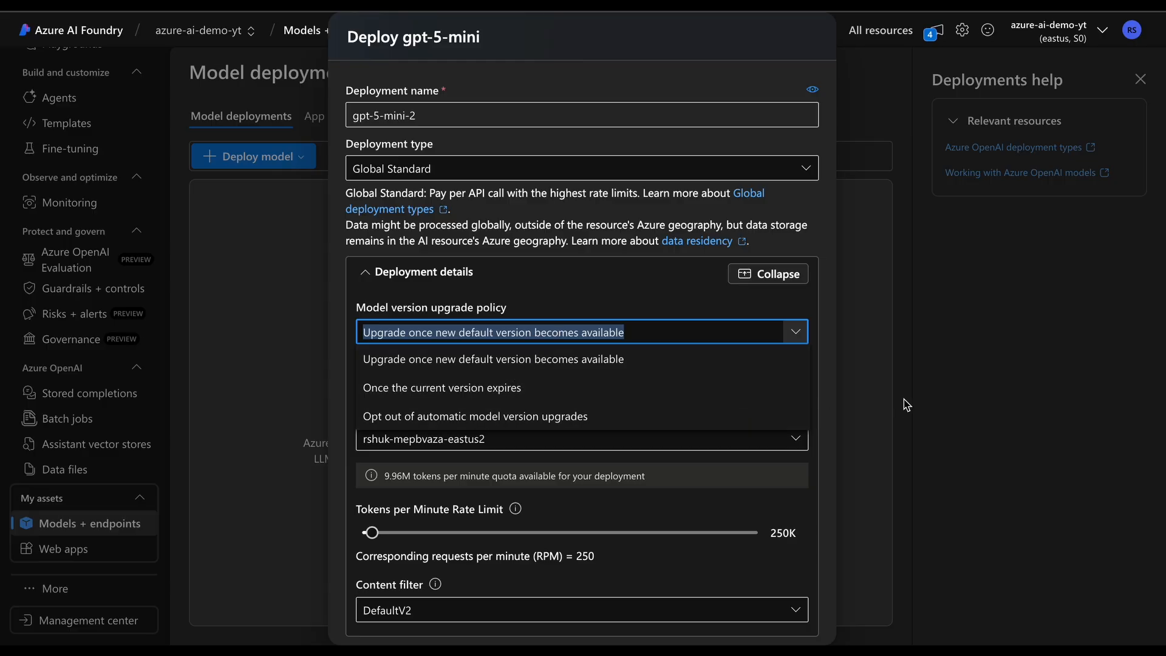
left_click(633, 428)
left_click(668, 336)
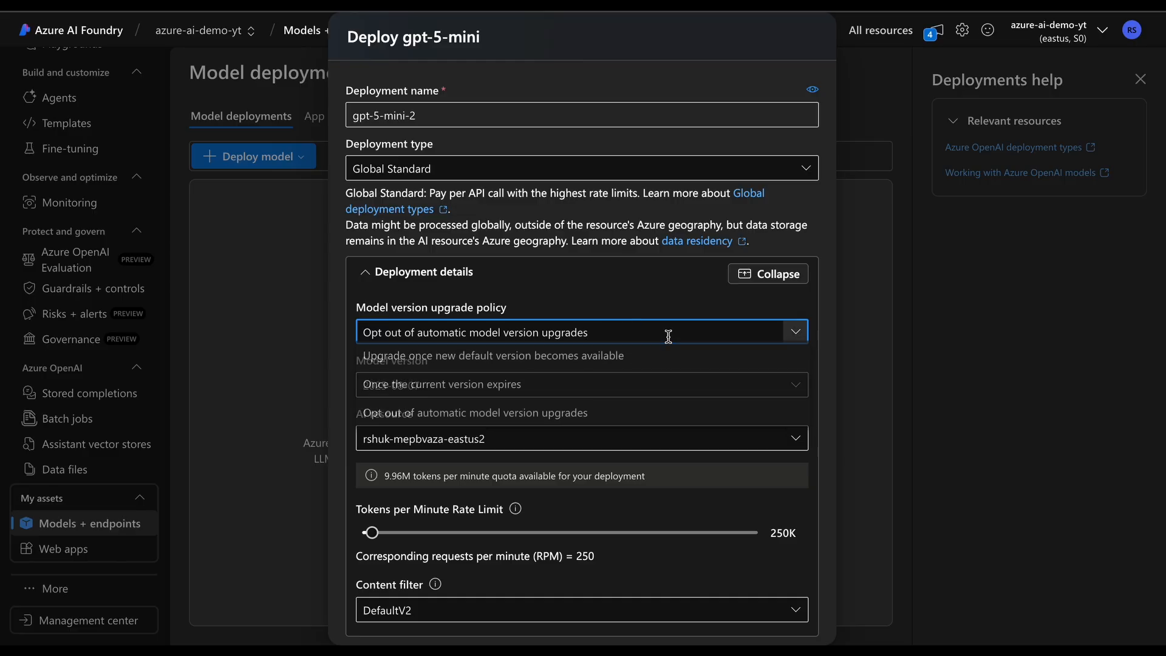
left_click(594, 356)
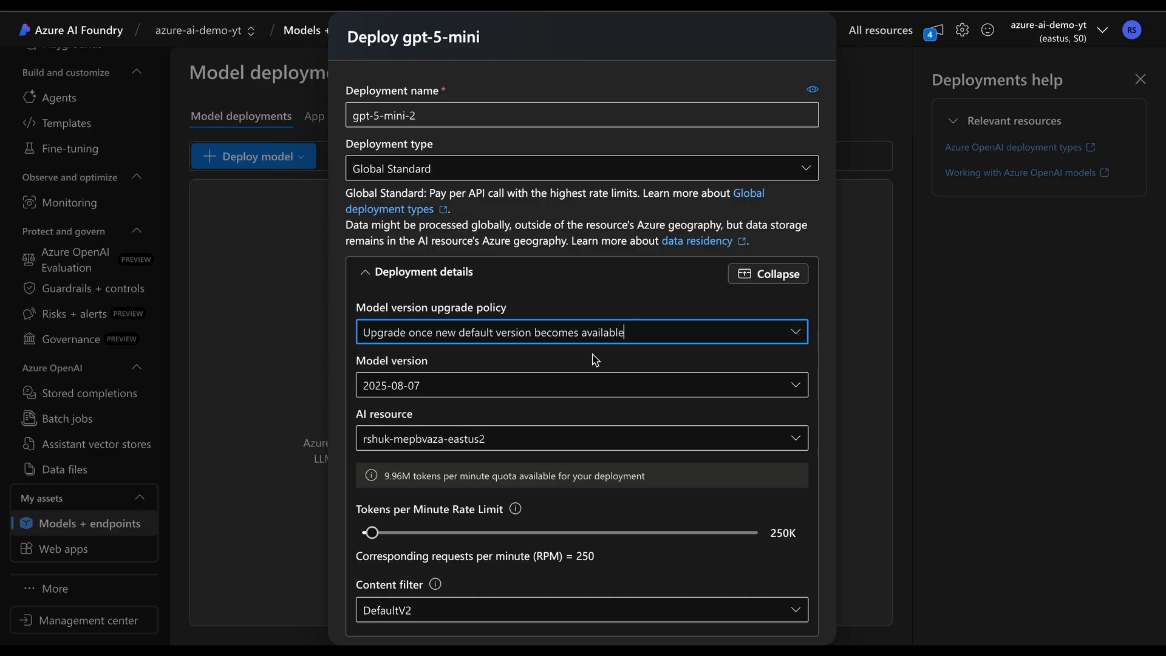
Step: Review the selectable AI resources, try a 3.82M tokens-per-minute rate limit, and cancel the gpt-5-mini deployment
left_click(566, 440)
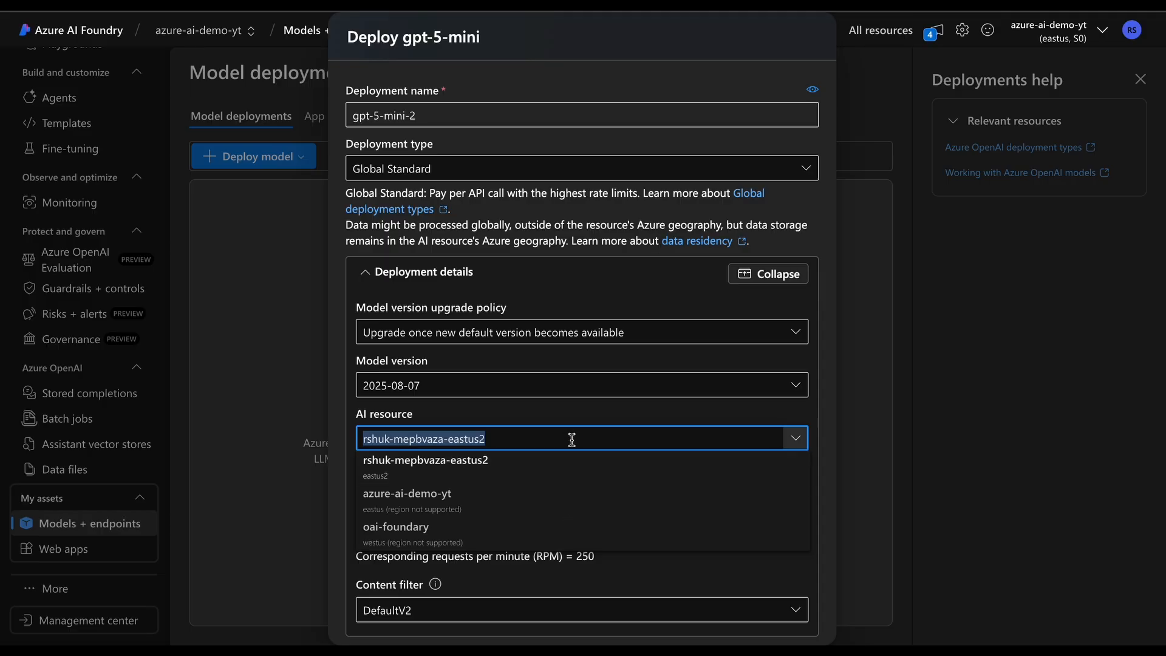
left_click(574, 404)
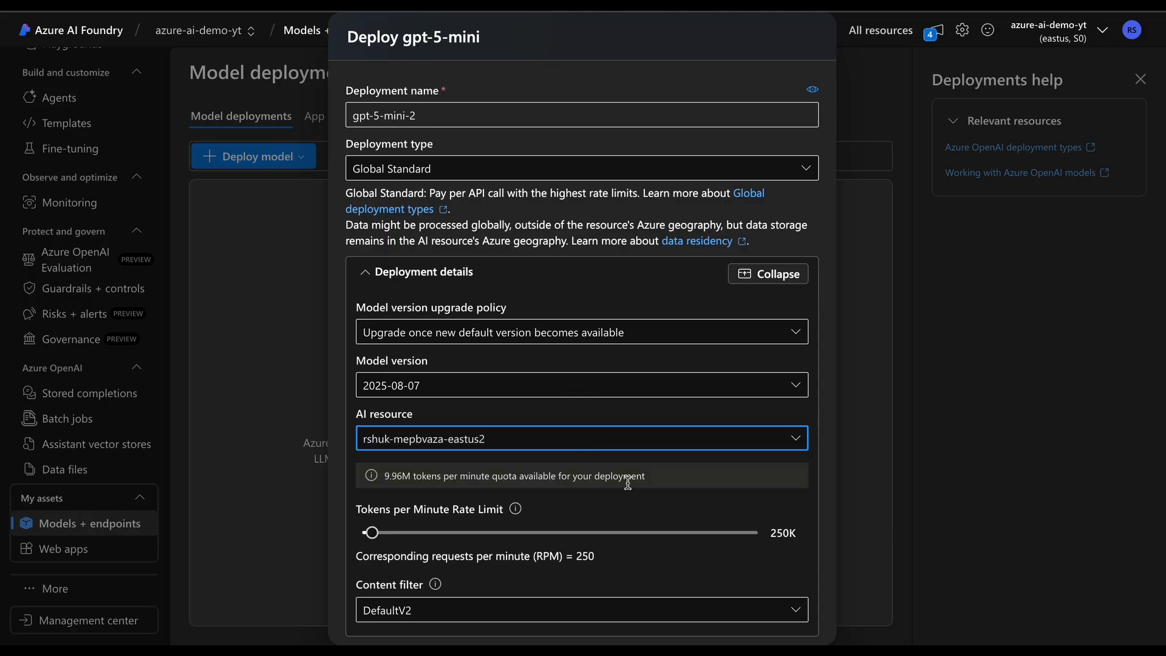
left_click_drag(374, 533, 513, 534)
scroll(570, 556, "down", 3)
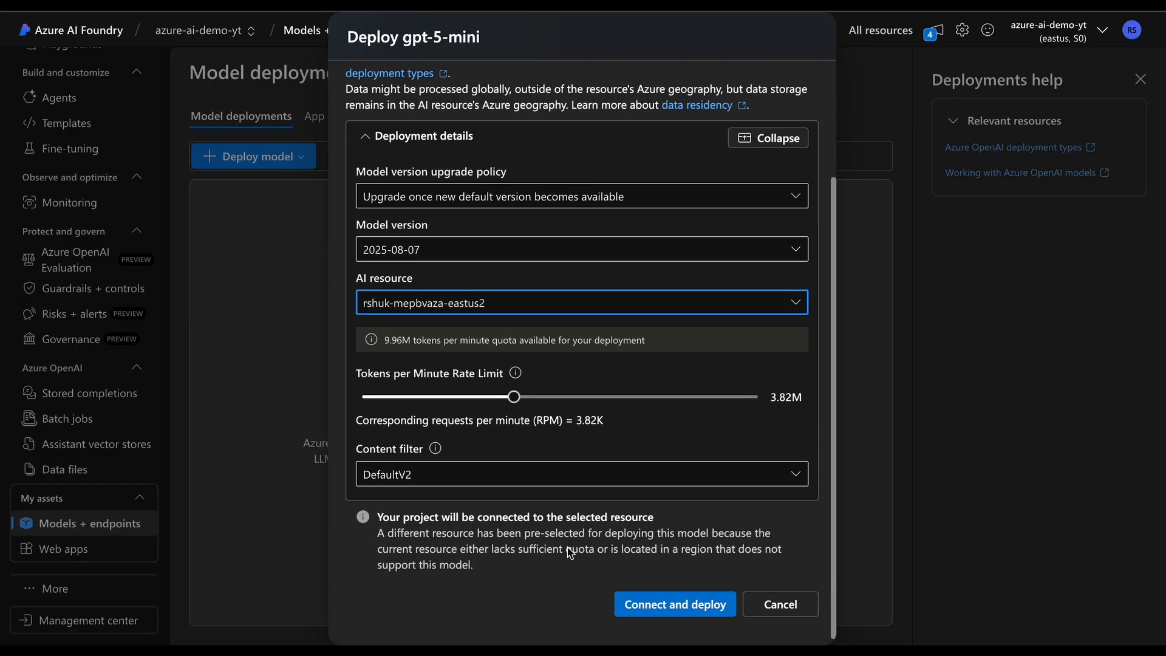
left_click(780, 608)
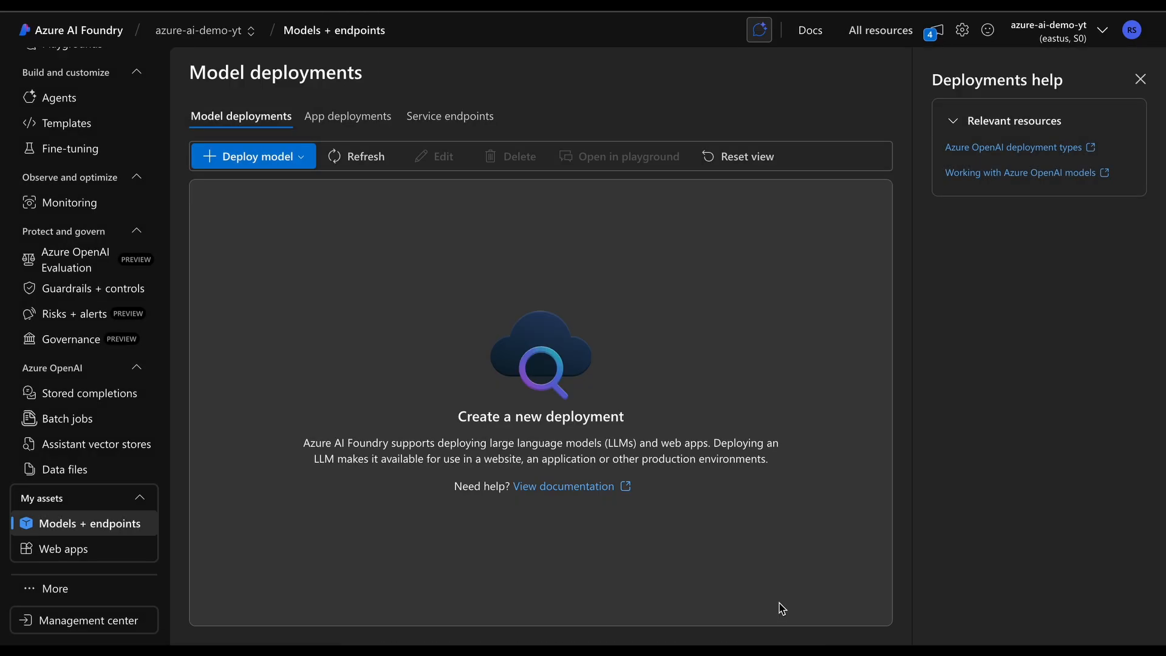
Step: Look at the Web apps page of the azure-ai-demo-yt resource and go back up through the Foundry navigation
left_click(65, 549)
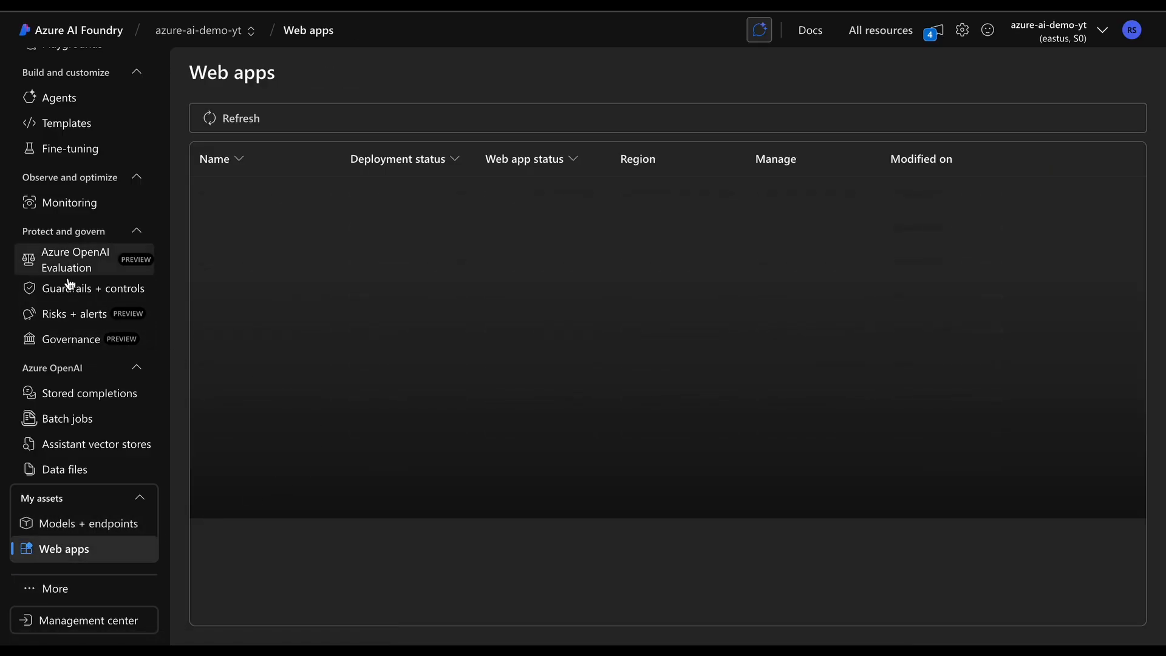
scroll(98, 262, "up", 3)
left_click(63, 107)
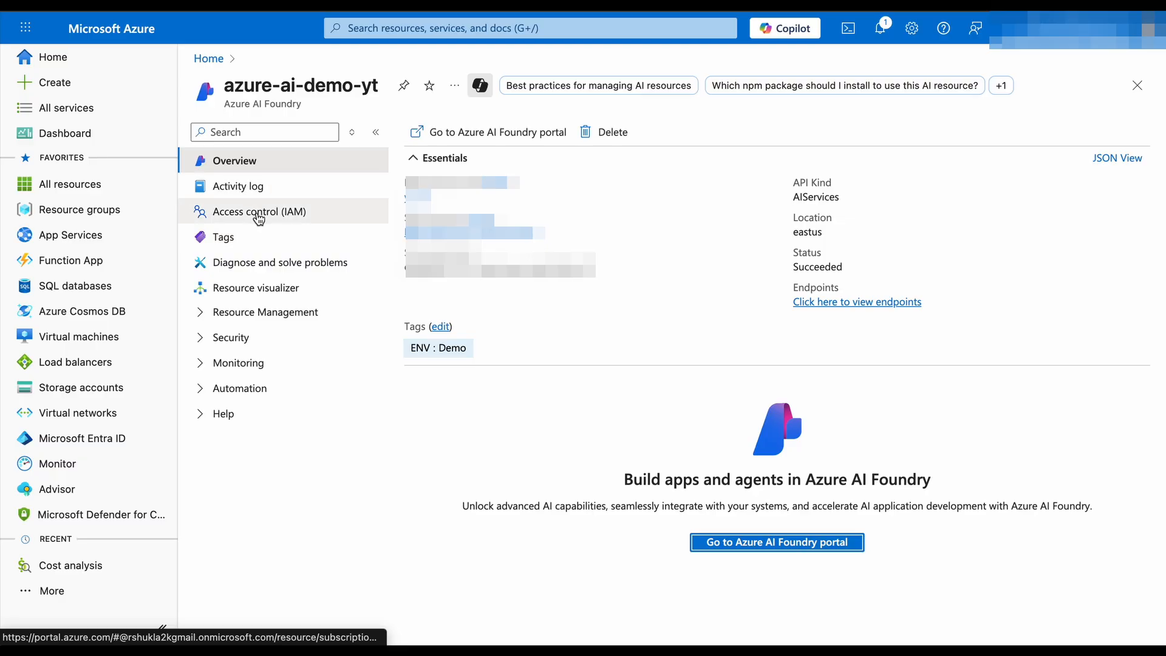
Step: Switch to the Azure portal and permanently delete azure-ai-demo-yt from All resources, entering "delete" as confirmation and also selecting its Demo project
left_click(88, 198)
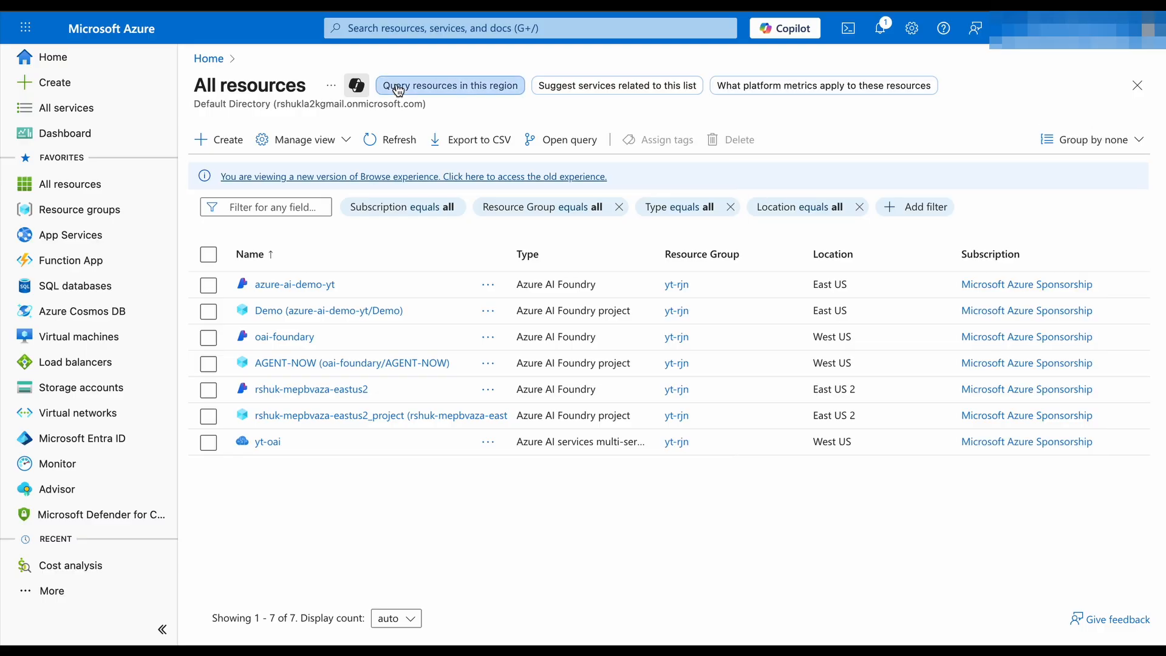
left_click(208, 287)
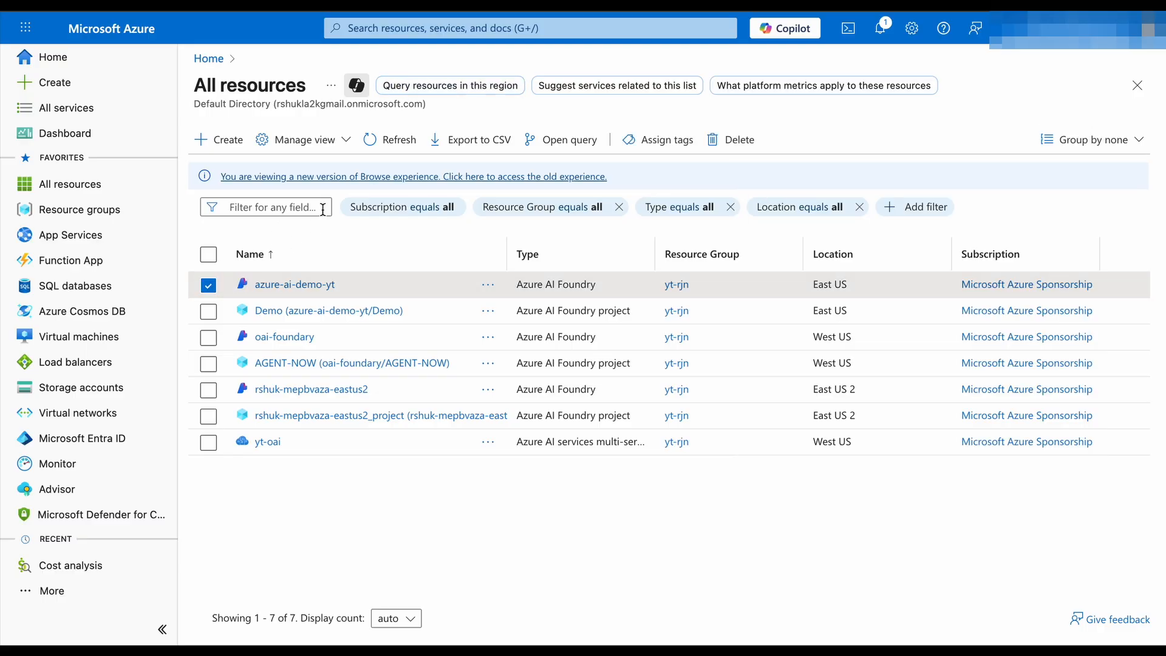
left_click(728, 143)
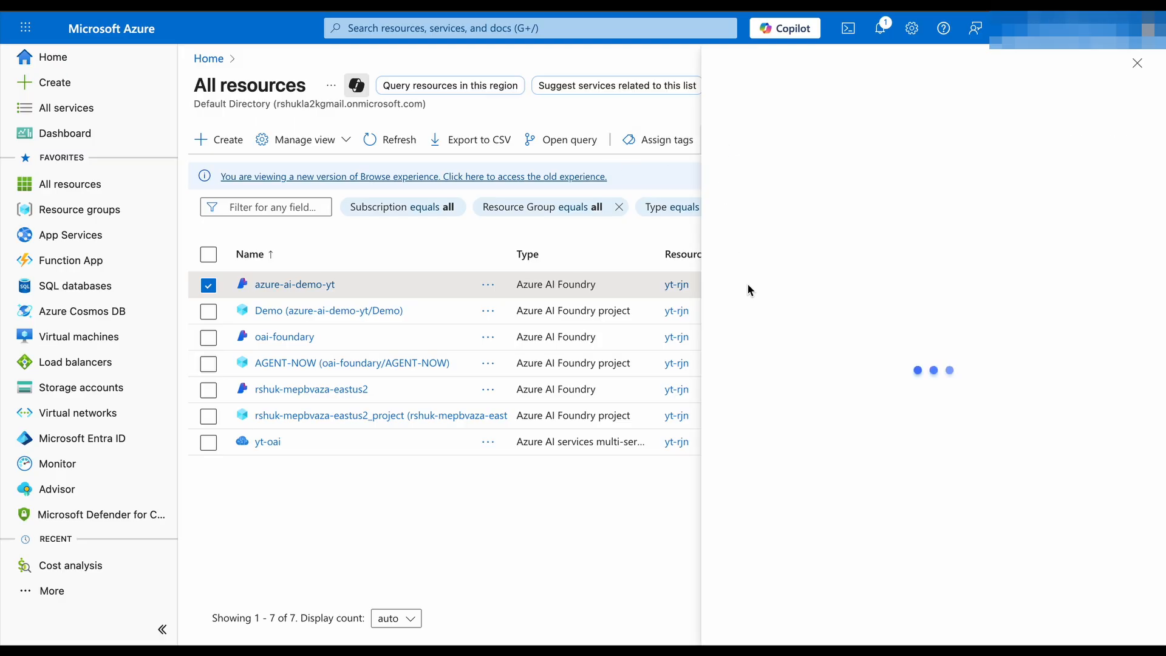
left_click(768, 574)
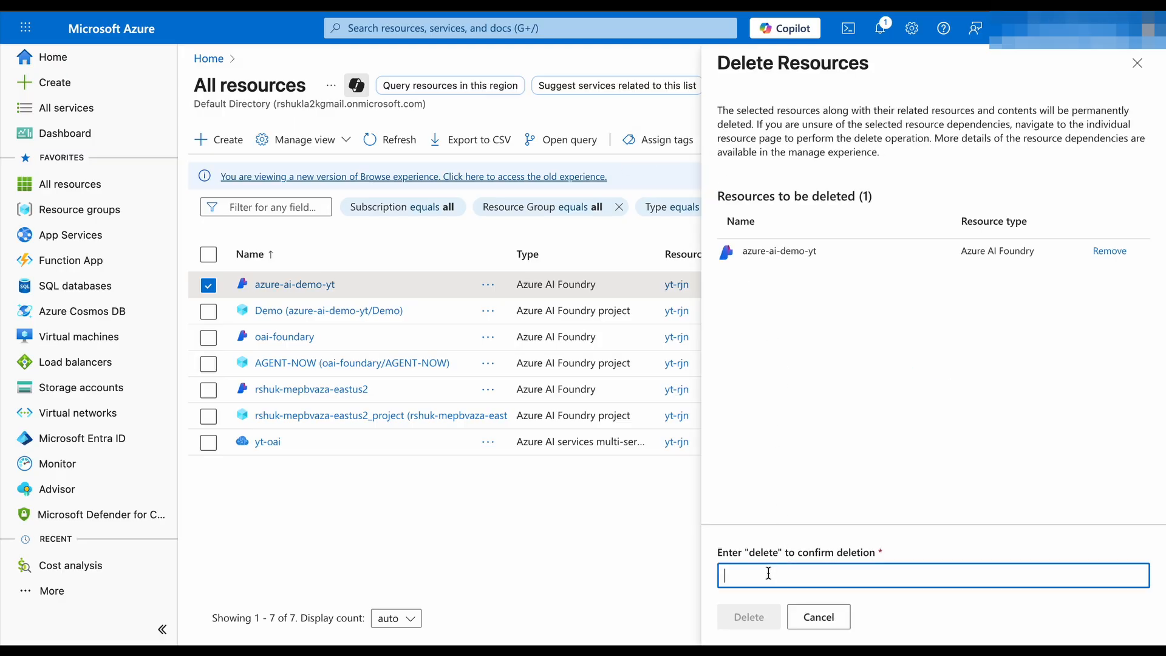
type("delete")
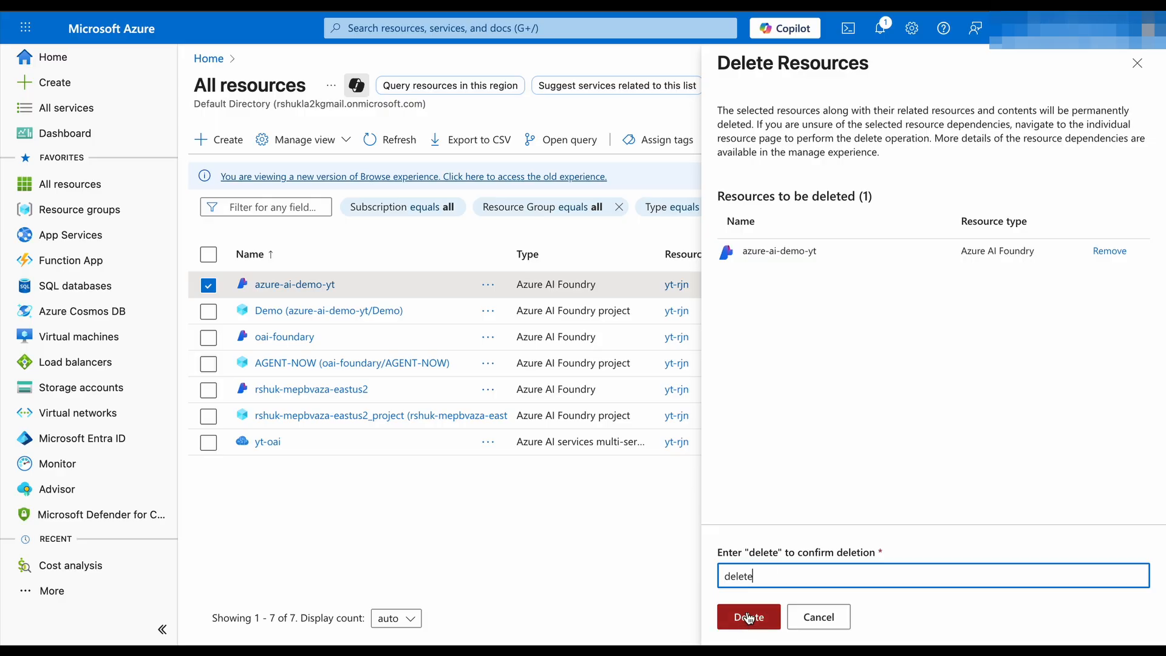
left_click(209, 312)
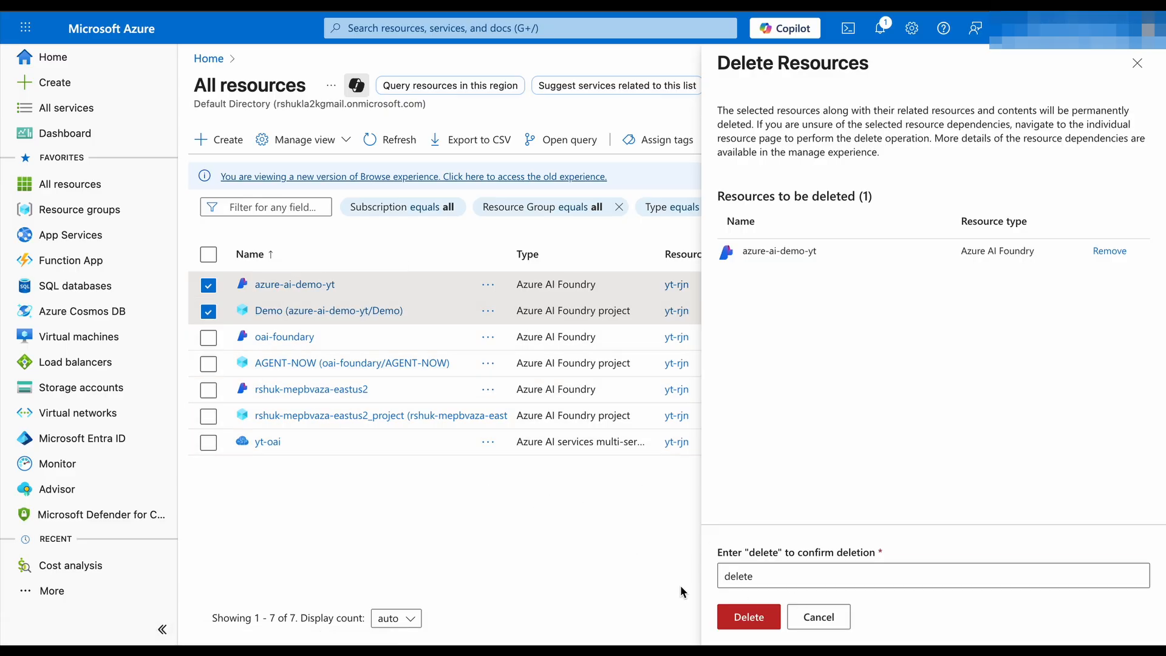
left_click(745, 617)
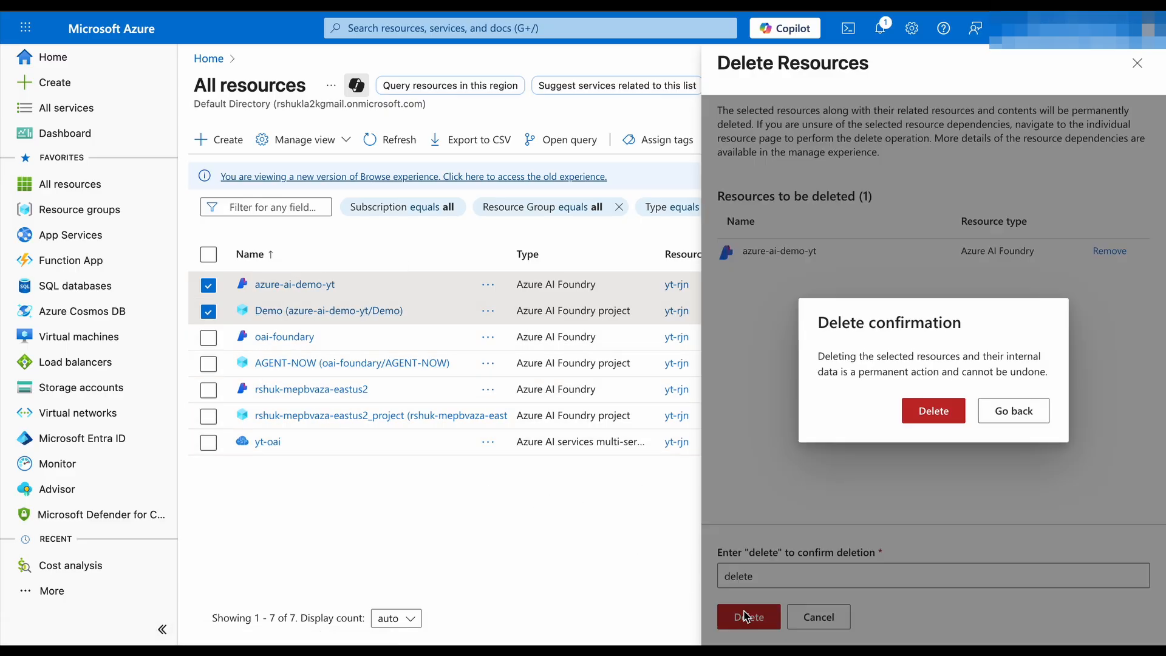
left_click(945, 412)
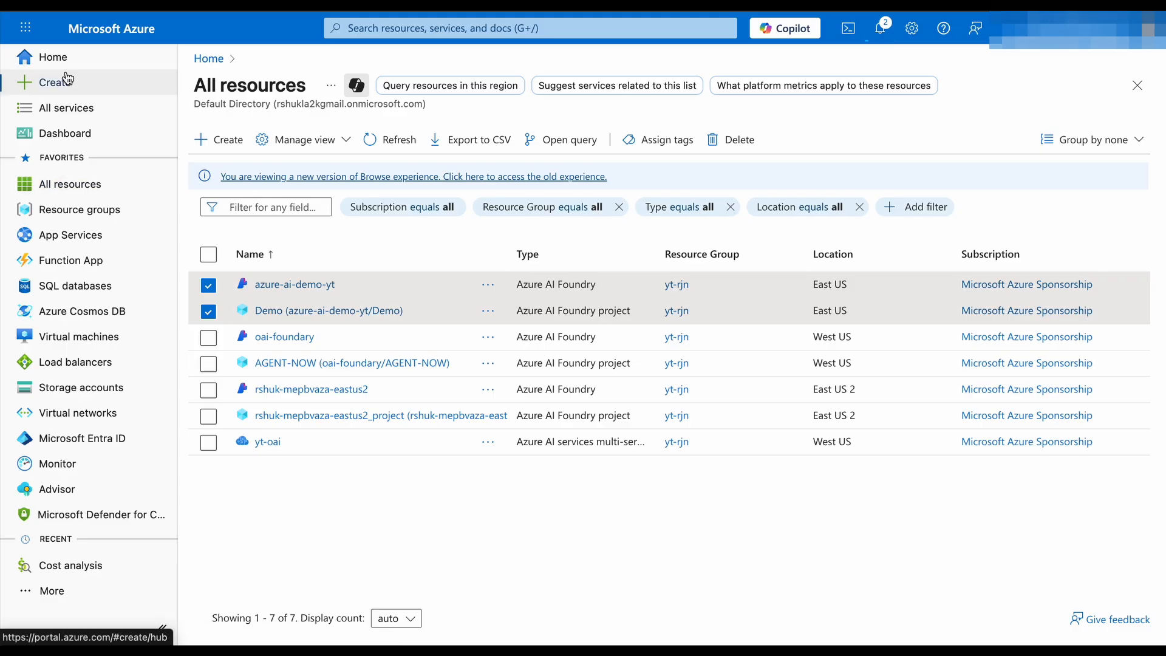
Step: Return to the portal home page, check the notifications for the deletion's progress, and look over the page
left_click(52, 57)
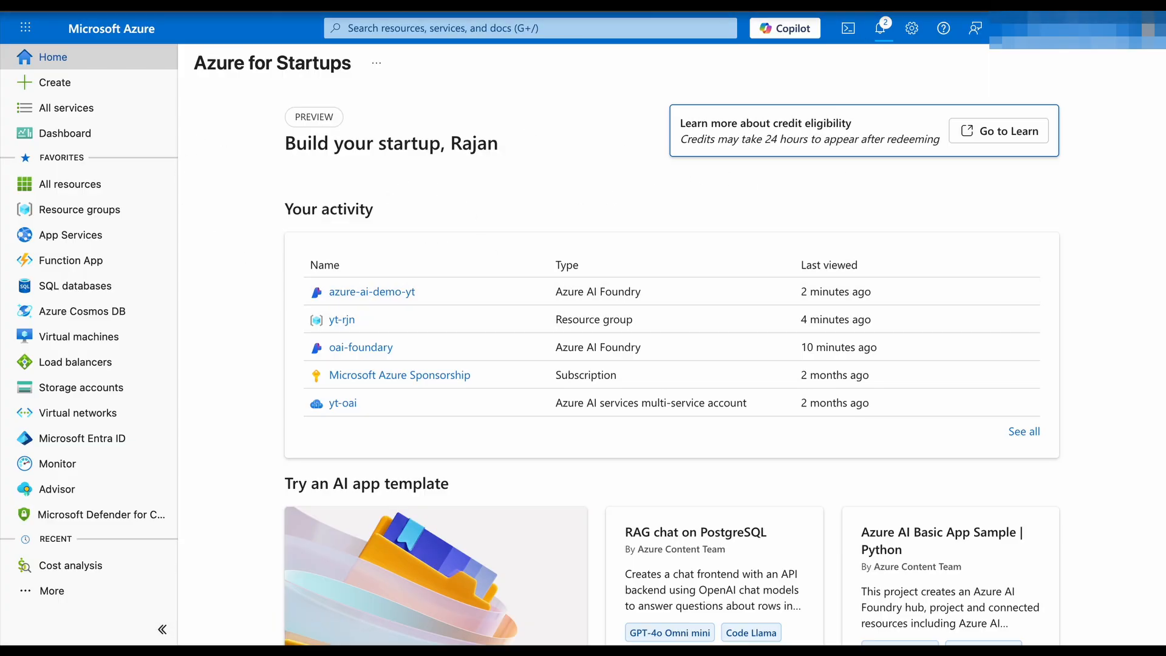
left_click(879, 31)
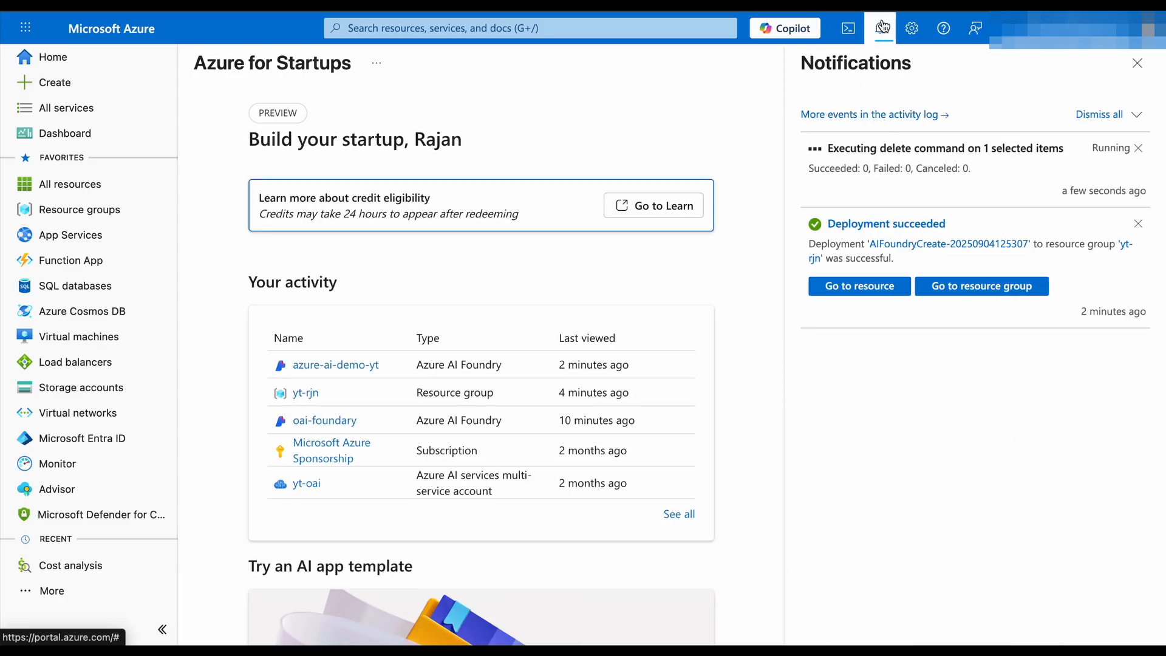
left_click(881, 26)
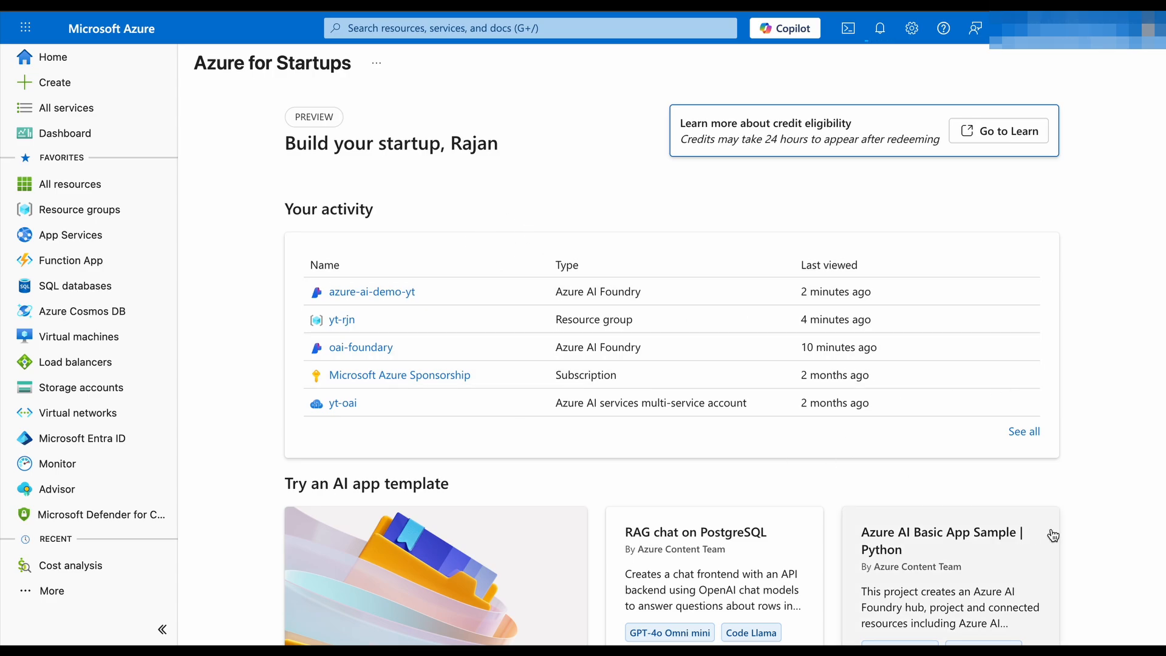
scroll(1051, 534, "down", 4)
scroll(895, 260, "up", 4)
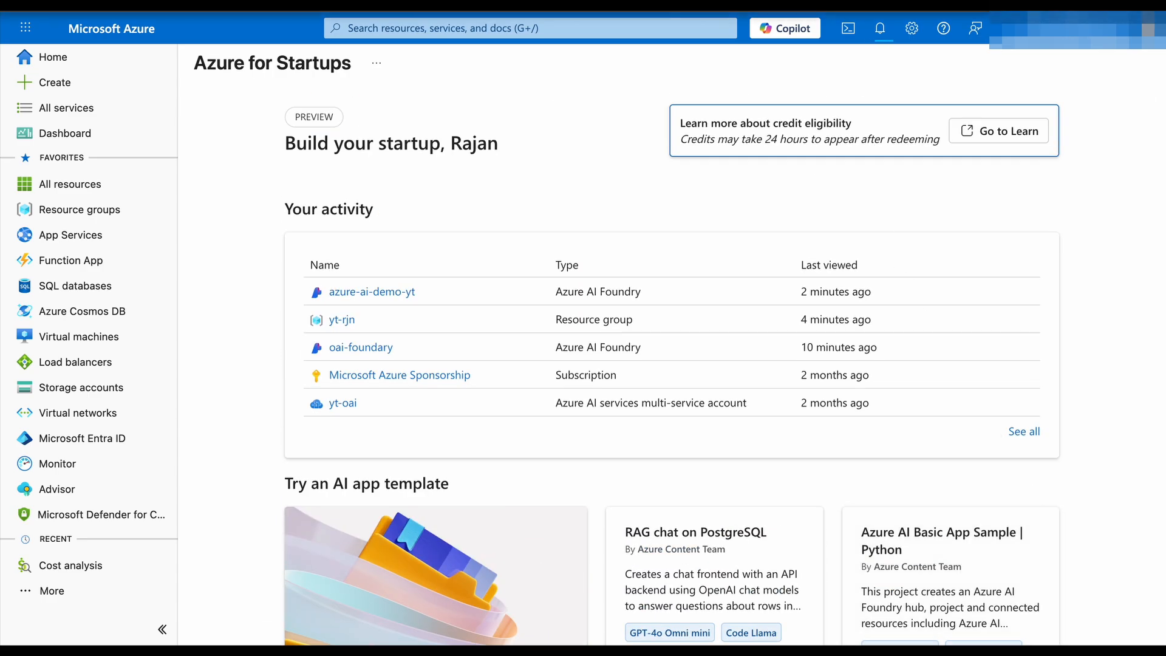